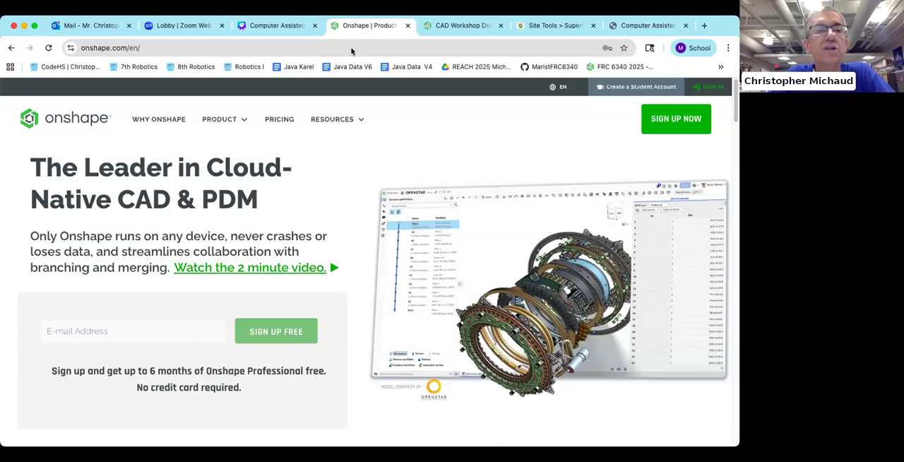
Step: Select the Onshape site address and open a new incognito browser window
drag(127, 48, 80, 48)
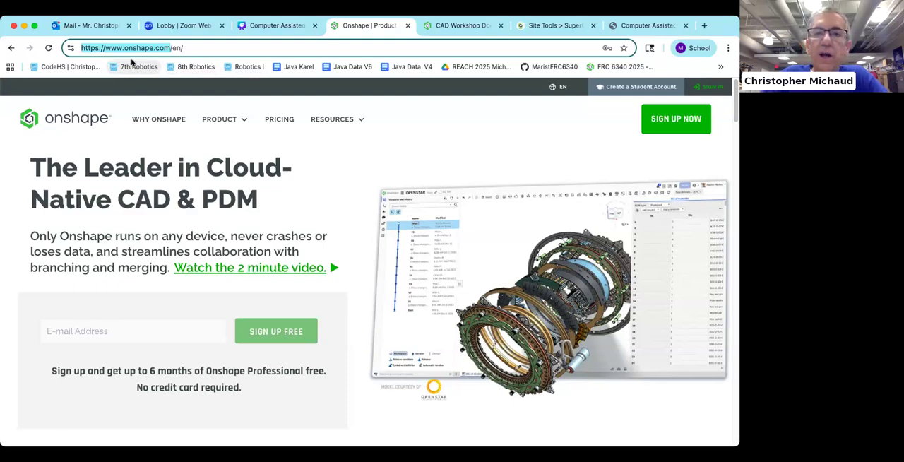
click(726, 47)
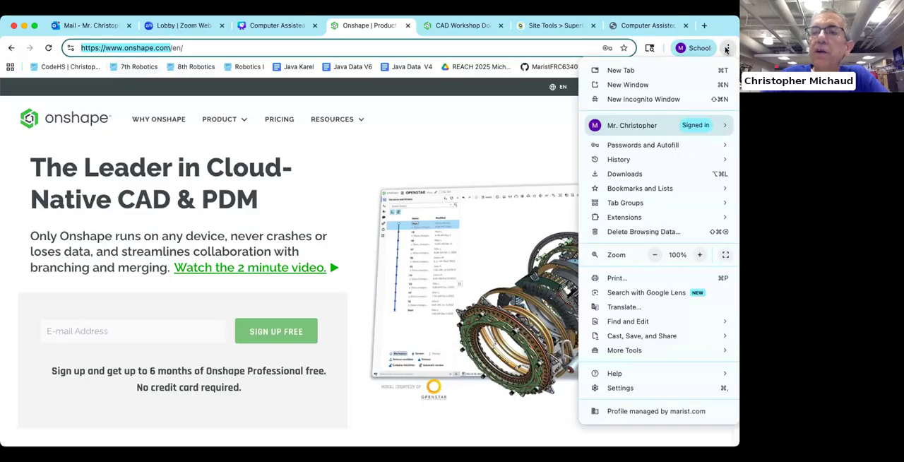
click(670, 99)
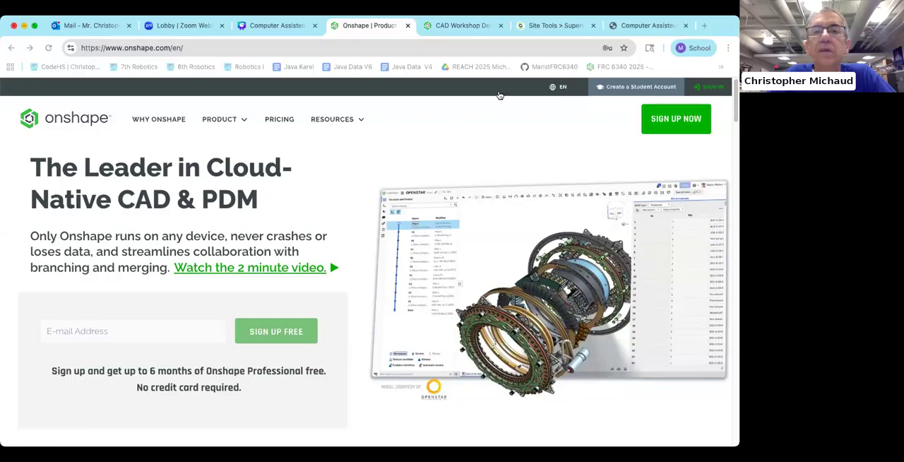
Step: Go to the nebomusic.net/ftc/ directory and open CADLessons2024V3.pdf from its file list
click(644, 25)
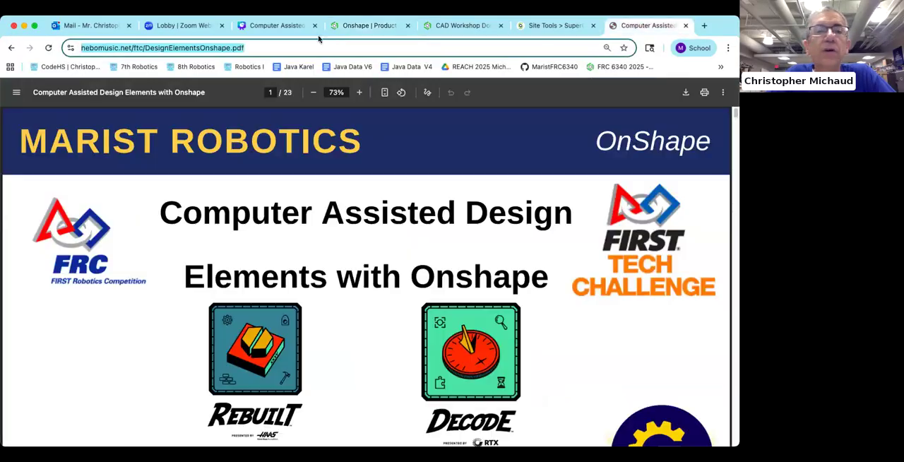
click(212, 47)
drag(169, 47, 294, 45)
key(BackSpace)
key(Return)
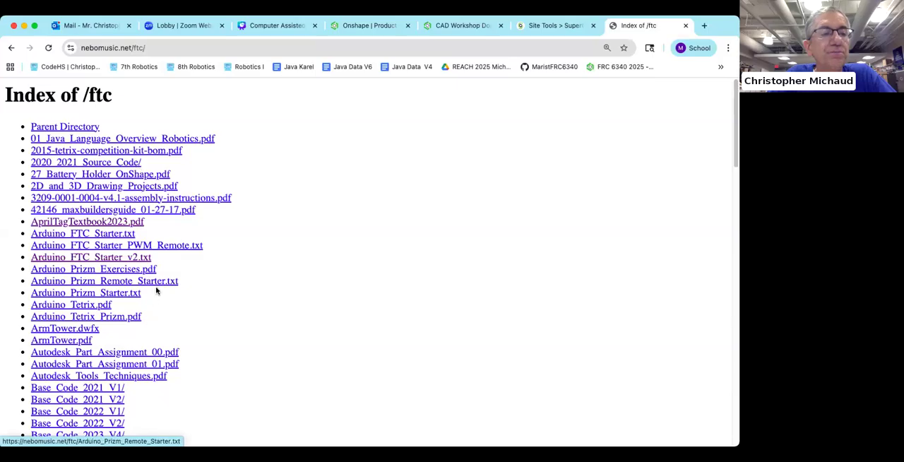
scroll(155, 288, down, 5)
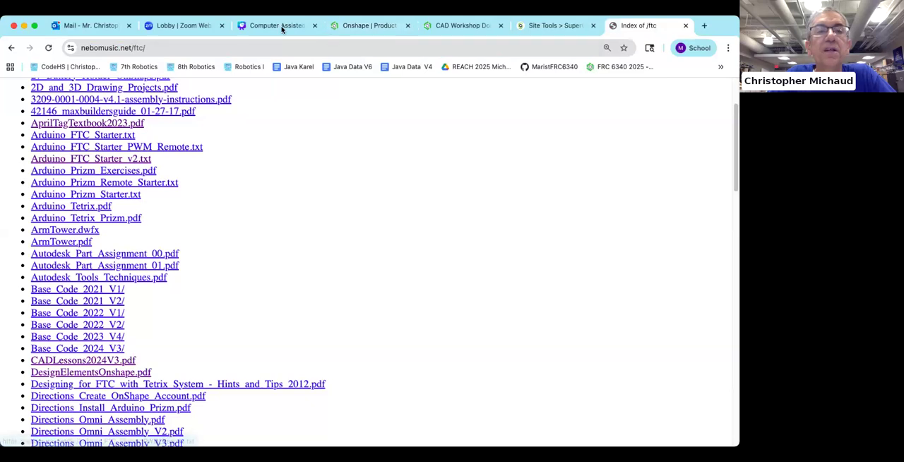
click(123, 360)
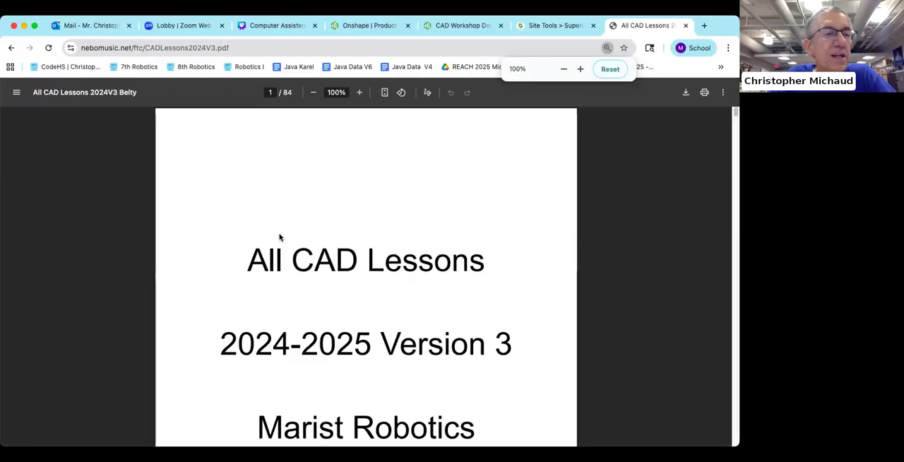
Step: Read through the PDF's interface and tool overview pages and its directions for registering an Onshape account, up to step 7
scroll(281, 238, down, 10)
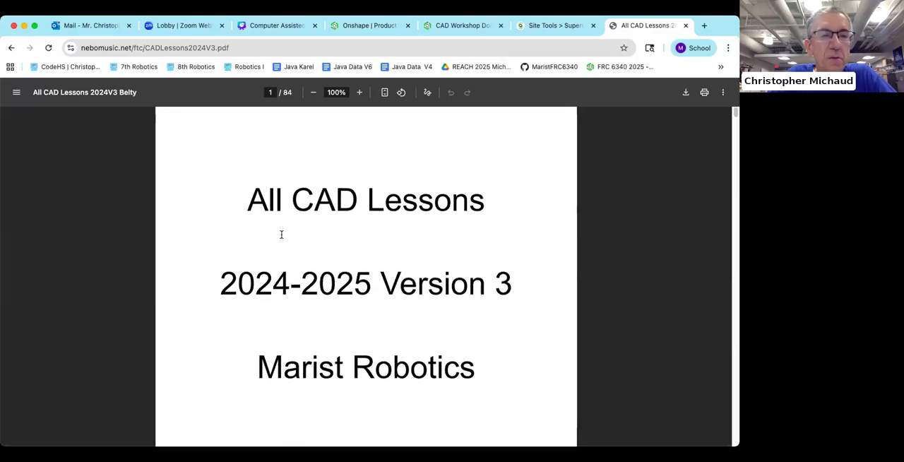
scroll(281, 238, down, 7)
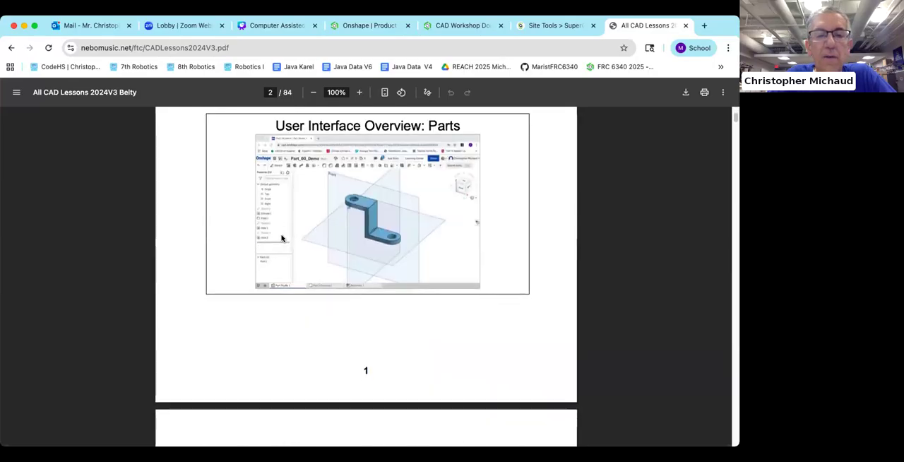
scroll(281, 238, down, 10)
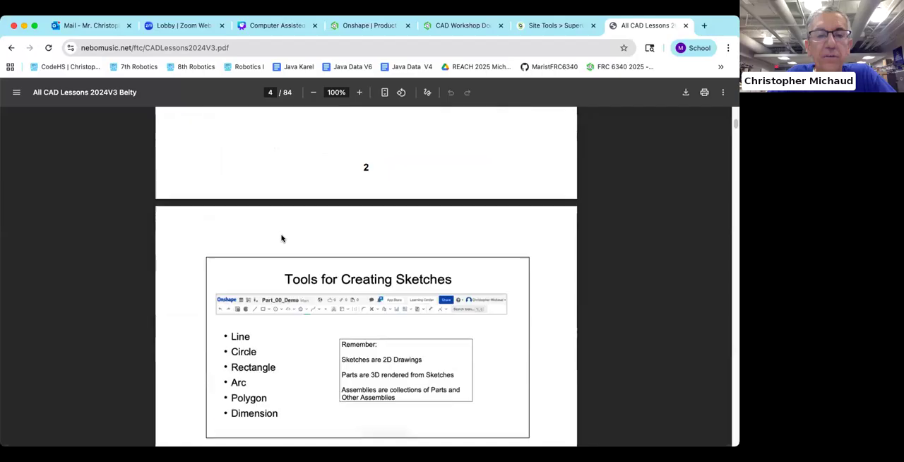
scroll(281, 238, down, 10)
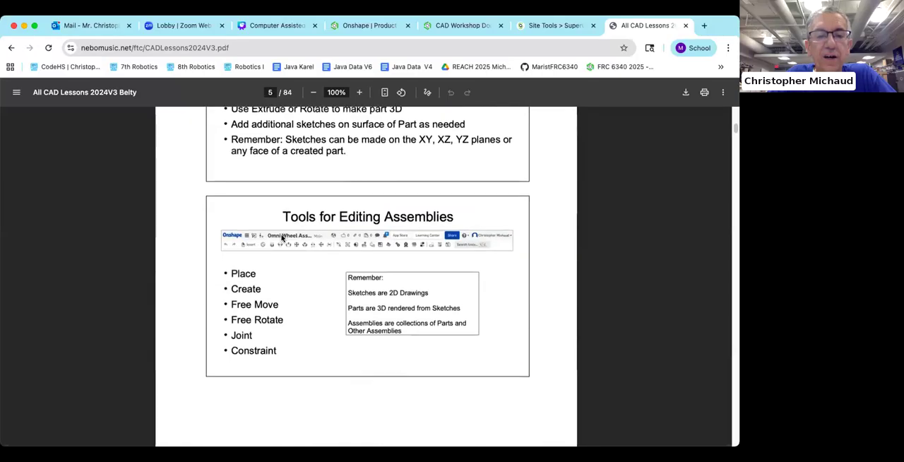
scroll(280, 238, down, 6)
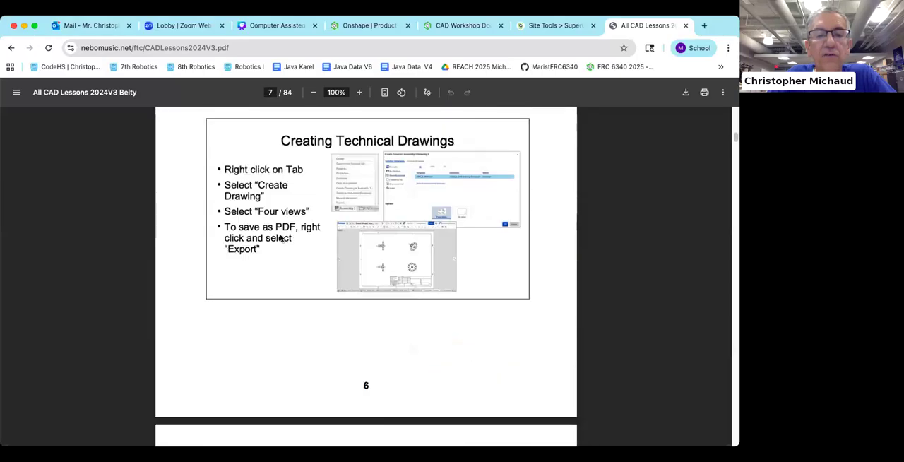
scroll(281, 238, down, 5)
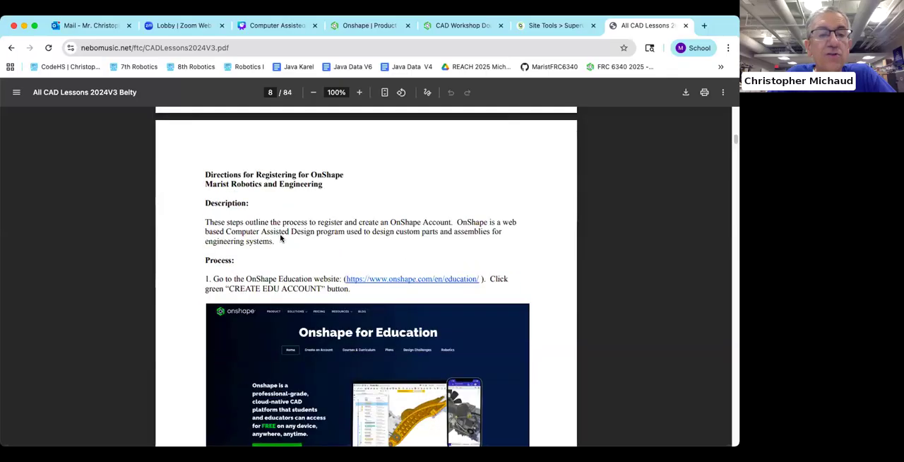
scroll(280, 238, down, 3)
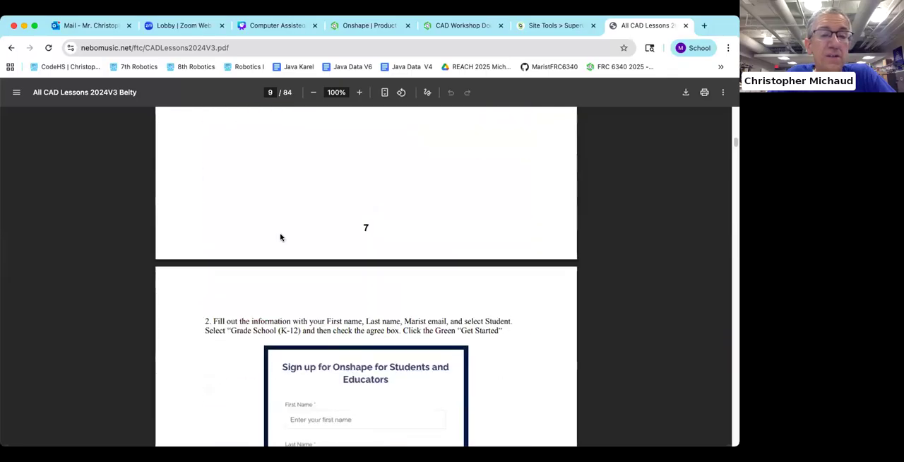
scroll(280, 238, down, 2)
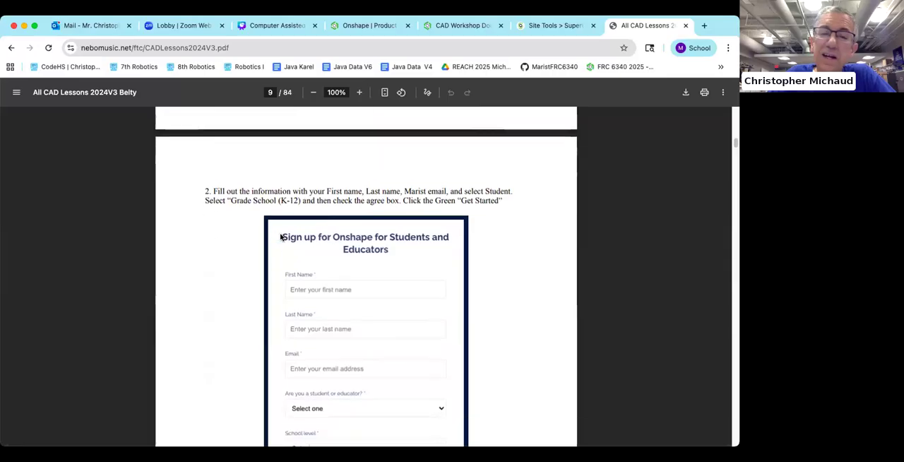
scroll(280, 237, down, 1)
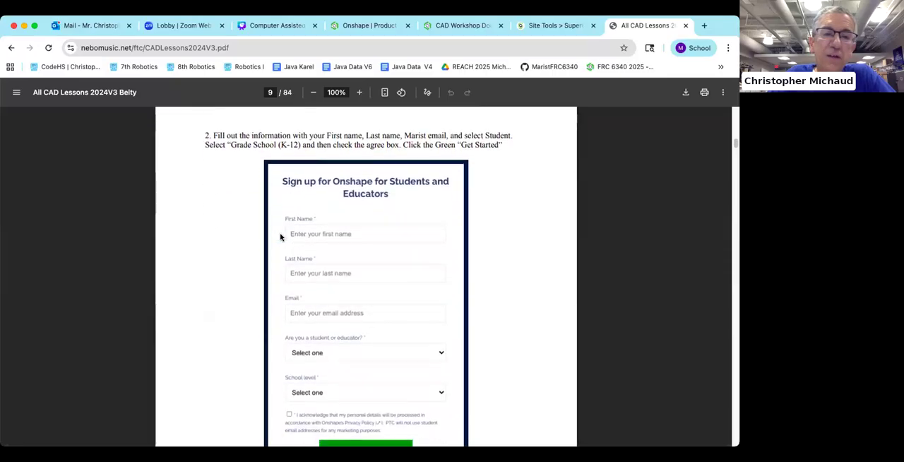
scroll(321, 231, down, 4)
scroll(321, 230, down, 3)
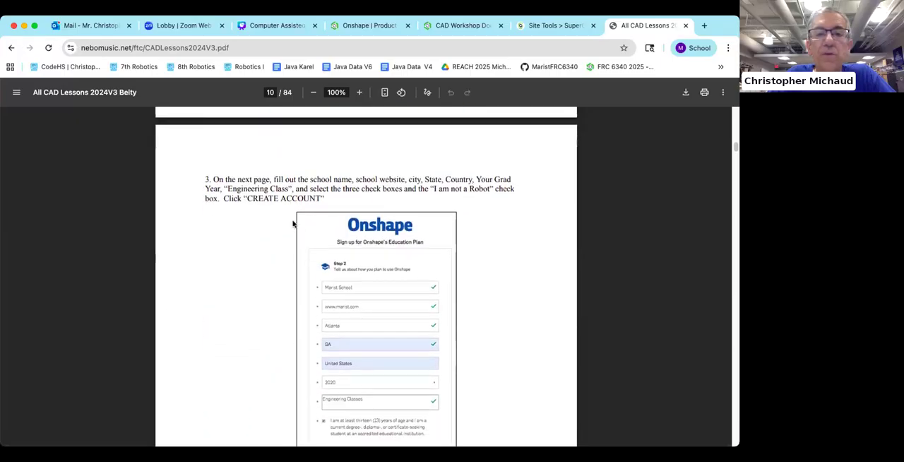
scroll(399, 226, down, 1)
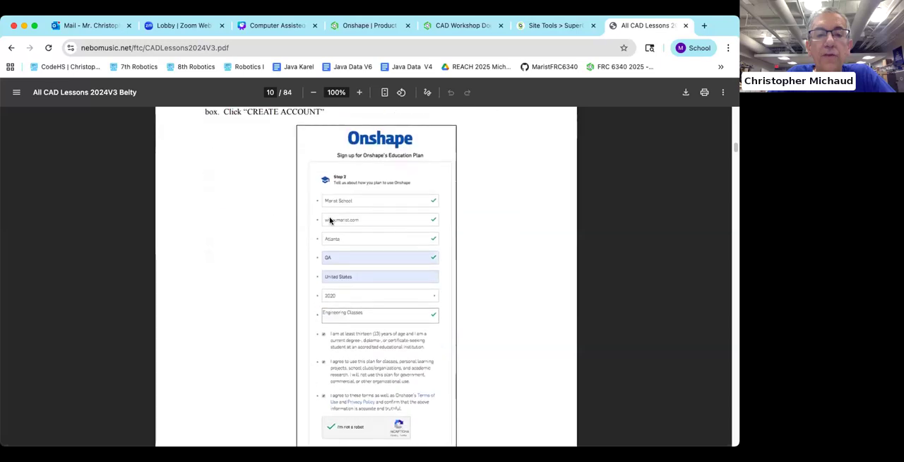
scroll(330, 220, down, 5)
scroll(329, 221, down, 3)
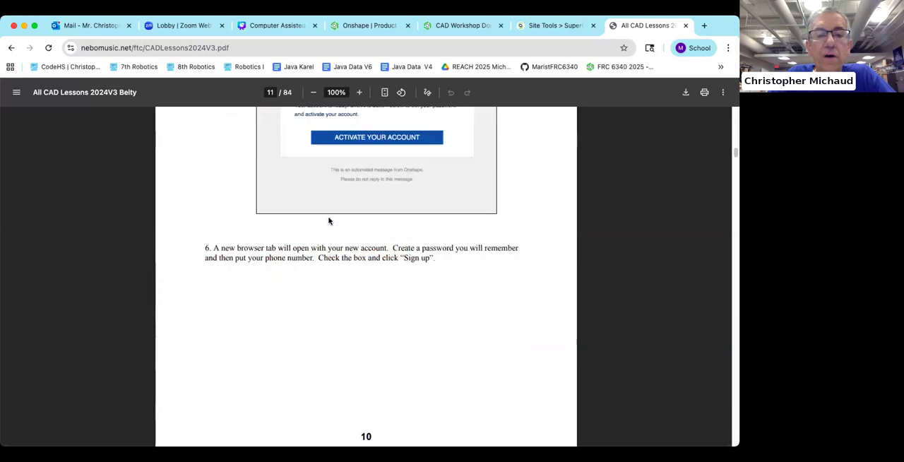
scroll(329, 221, down, 3)
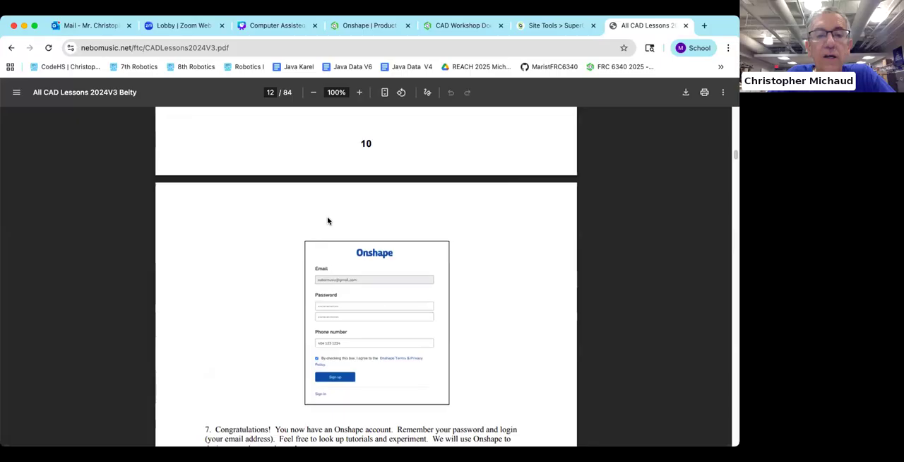
scroll(328, 221, down, 2)
scroll(328, 221, down, 2)
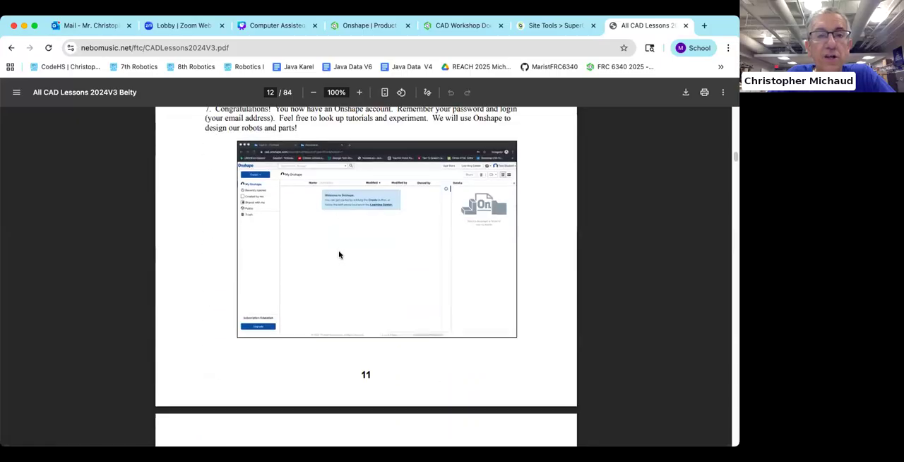
Step: Switch to the open CAD workshop document, go to the Onshape documents page and view the Marist Robotics documents
click(446, 27)
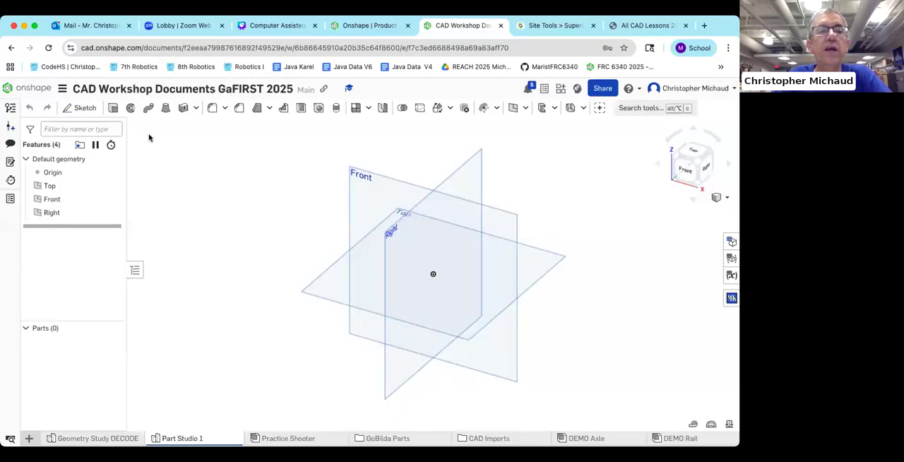
click(32, 88)
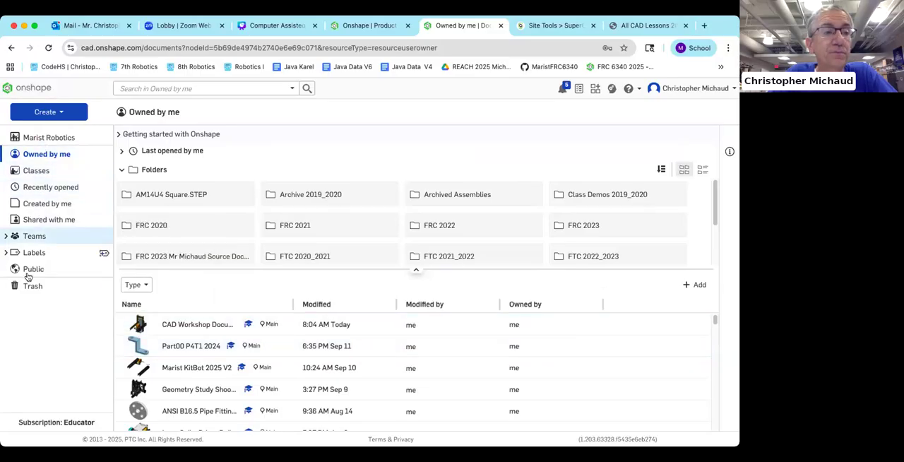
click(51, 137)
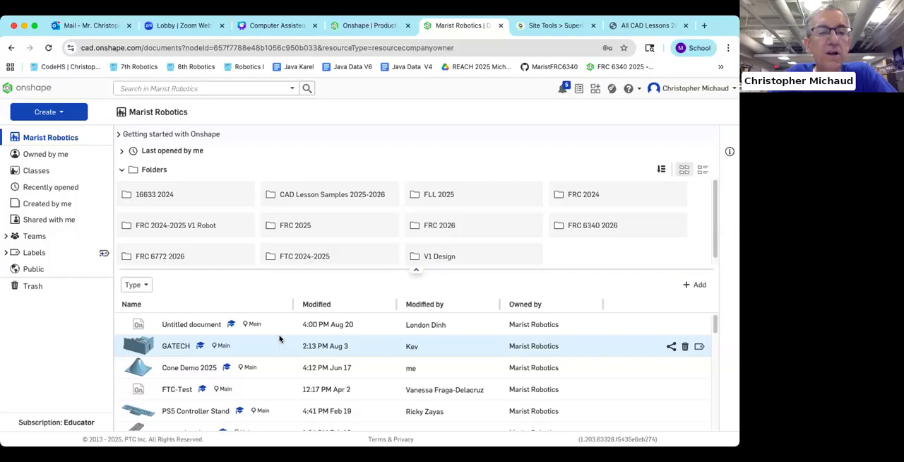
Step: Create a new document under Owned by me, keeping the name Untitled document
click(60, 154)
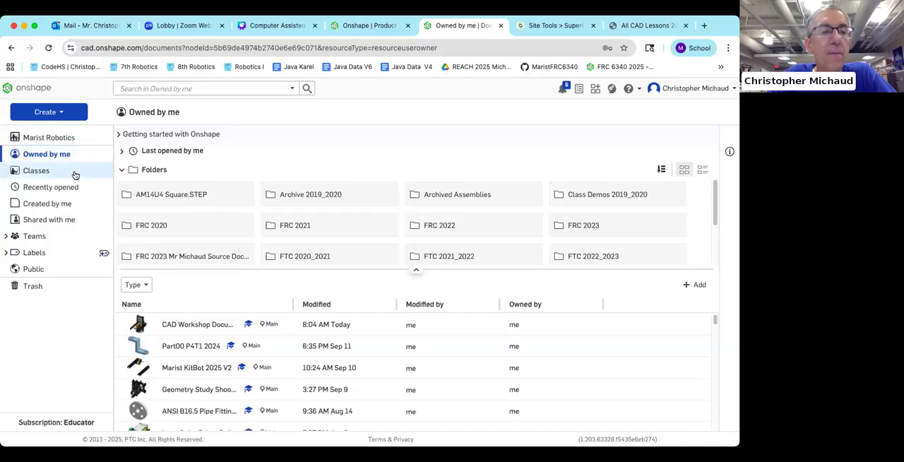
click(61, 112)
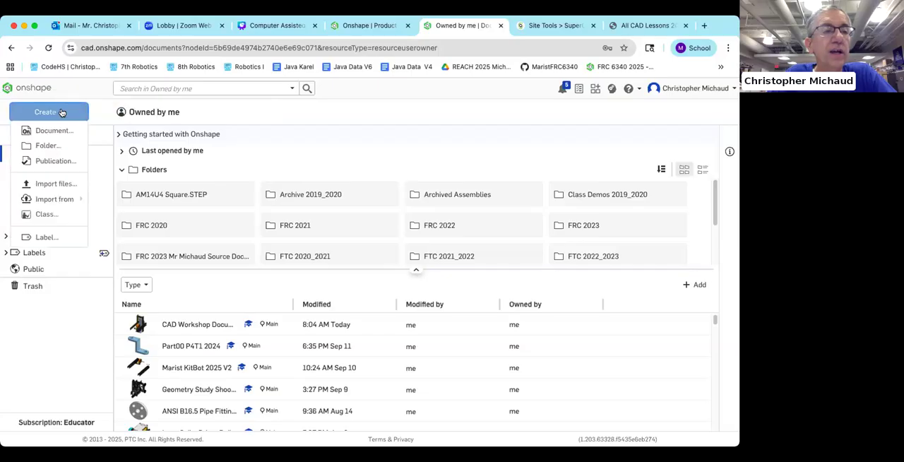
click(54, 130)
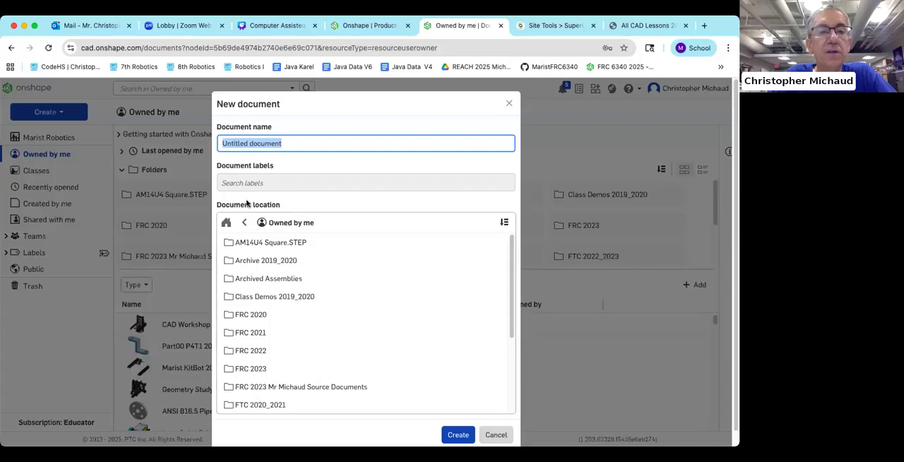
click(465, 435)
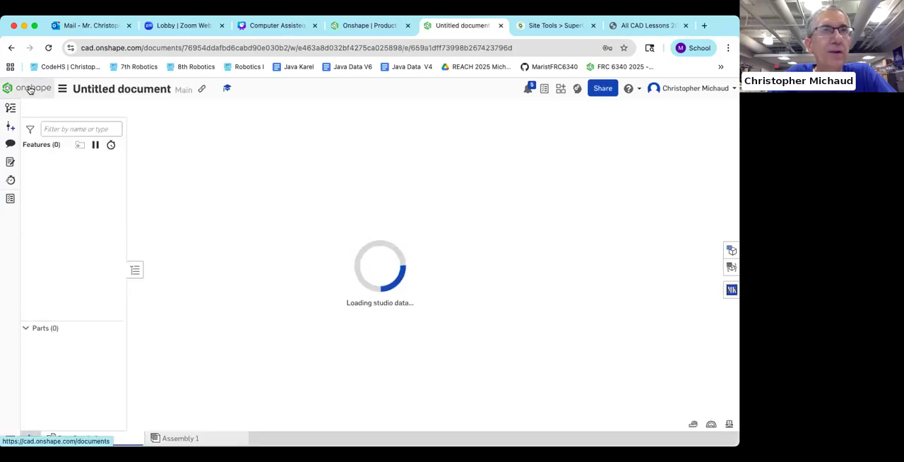
Step: Return to the documents page and open the CAD Workshop Documents GaFIRST 2025 document
click(30, 89)
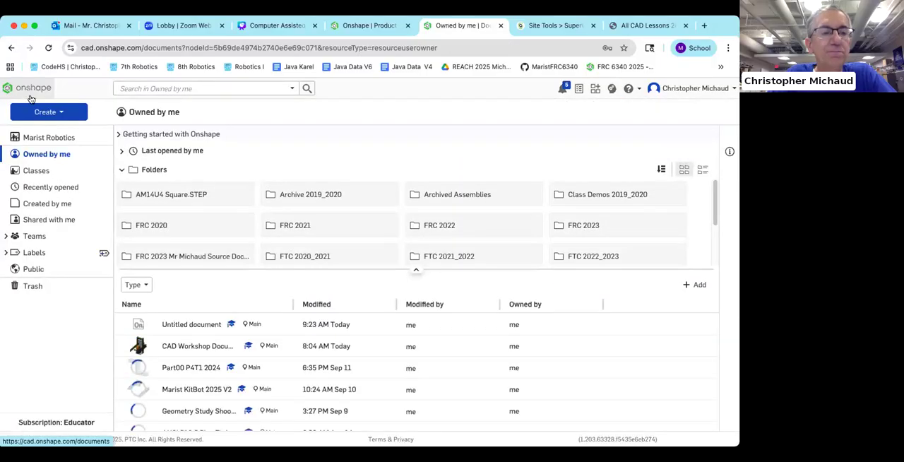
click(193, 346)
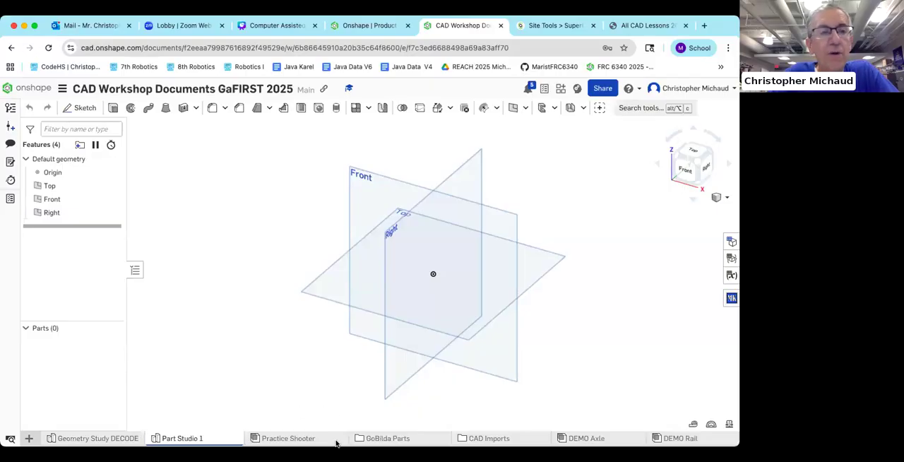
Step: Examine the default planes in Part Studio 1 by zooming in and out and panning the view
scroll(317, 284, down, 1)
scroll(316, 281, up, 1)
scroll(316, 281, down, 1)
middle_drag(275, 307, 236, 294)
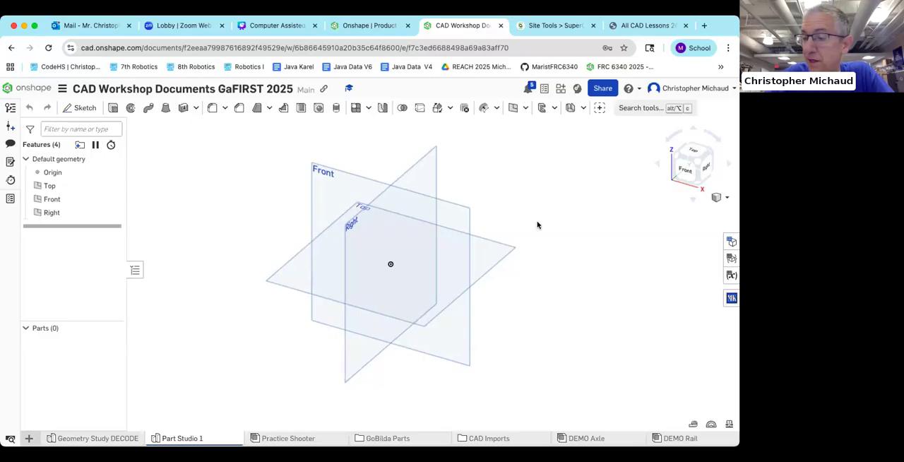
scroll(557, 211, down, 2)
scroll(556, 211, up, 3)
scroll(556, 209, down, 3)
scroll(552, 206, up, 2)
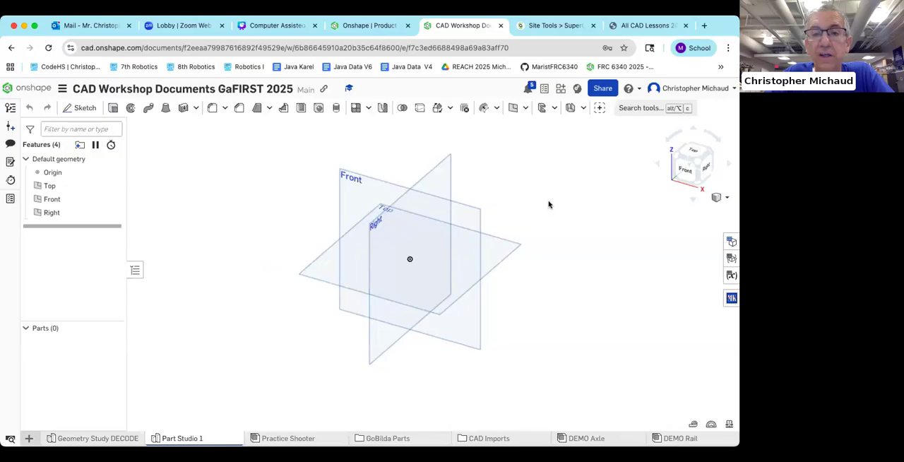
Step: Rotate the default planes, view them straight from the Front, and return to the isometric view
right_drag(544, 203, 569, 196)
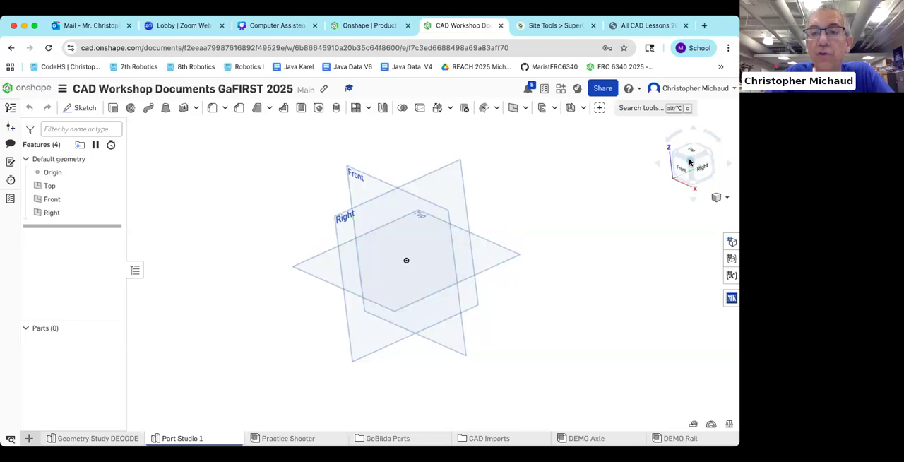
click(690, 163)
click(685, 171)
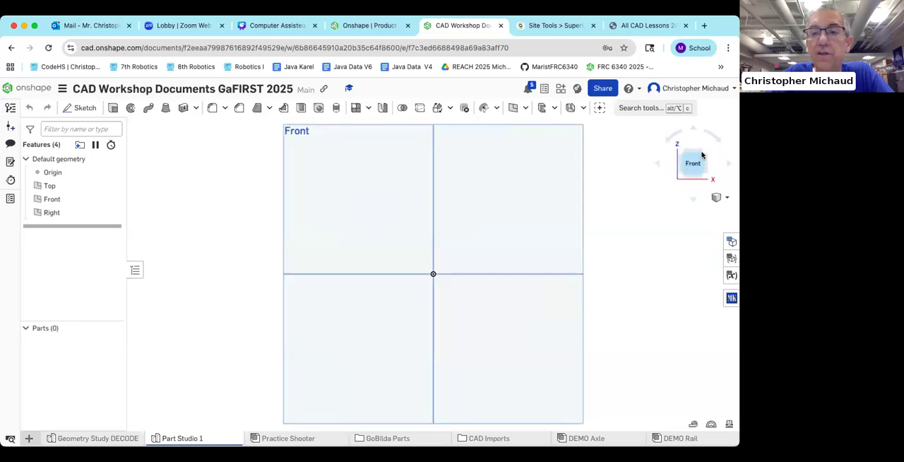
click(702, 154)
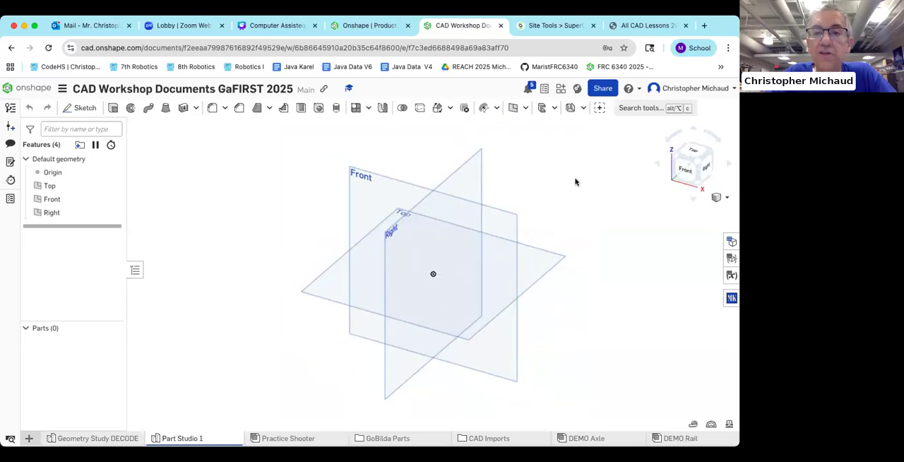
middle_drag(589, 185, 528, 188)
scroll(543, 186, up, 1)
scroll(540, 188, up, 1)
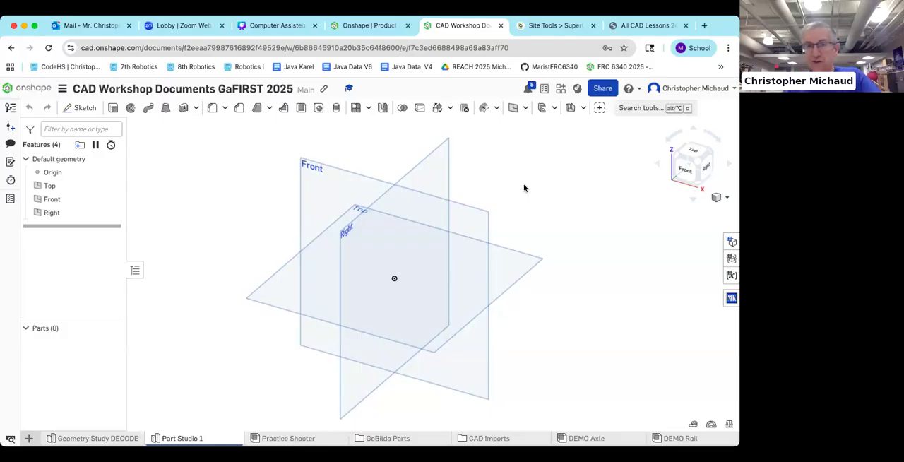
Step: Switch to the All CAD Lessons PDF and examine the OnShape CAD Part 00 instructions from document setup through the extrude step
click(646, 26)
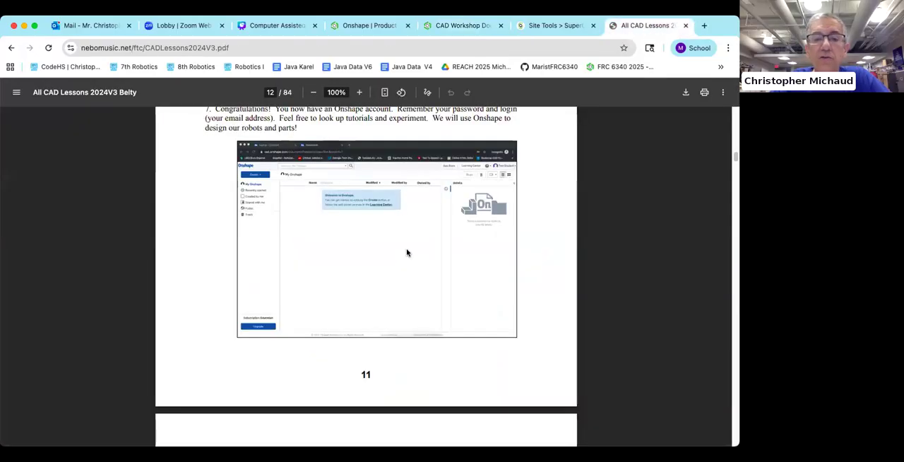
scroll(408, 251, down, 3)
scroll(410, 247, down, 2)
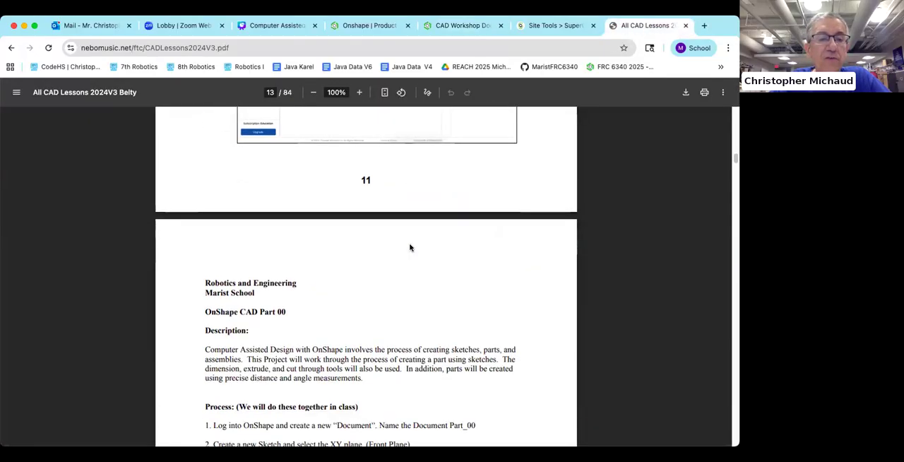
scroll(411, 247, down, 1)
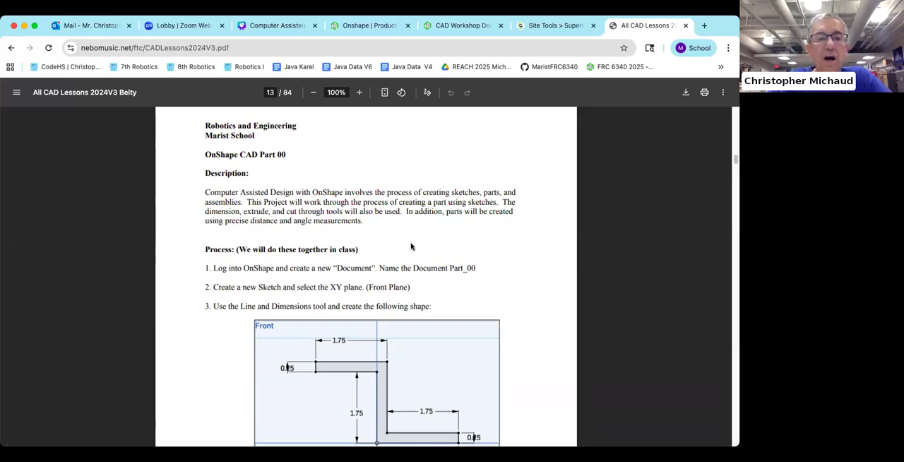
scroll(376, 212, down, 2)
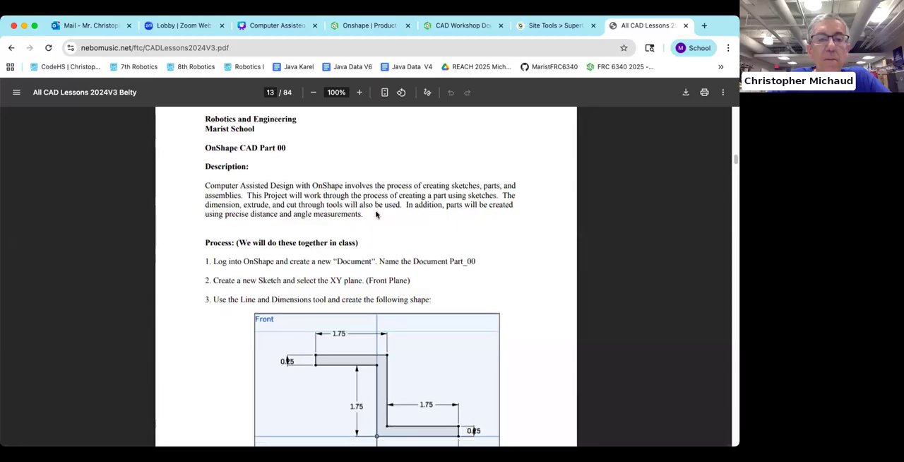
scroll(376, 211, down, 10)
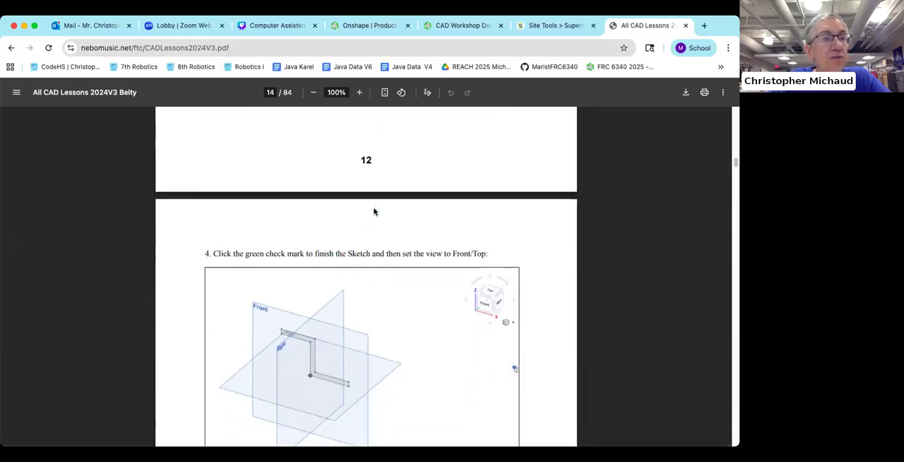
scroll(375, 207, up, 4)
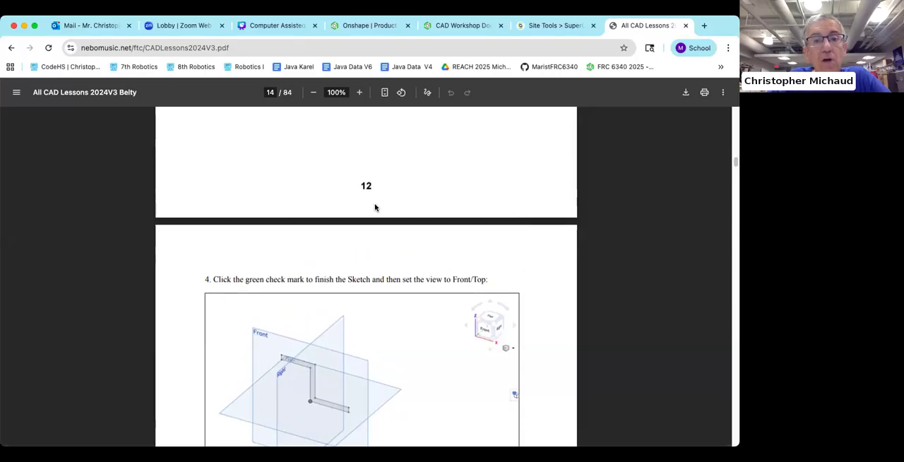
scroll(380, 206, up, 3)
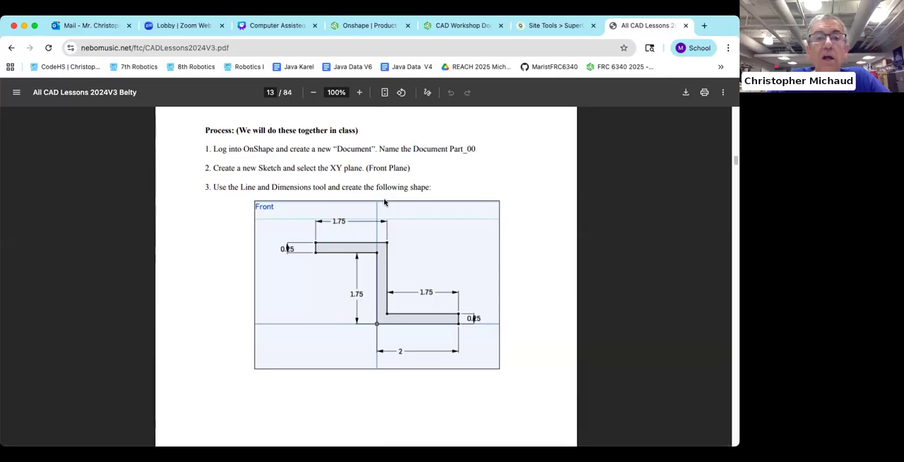
scroll(380, 200, down, 10)
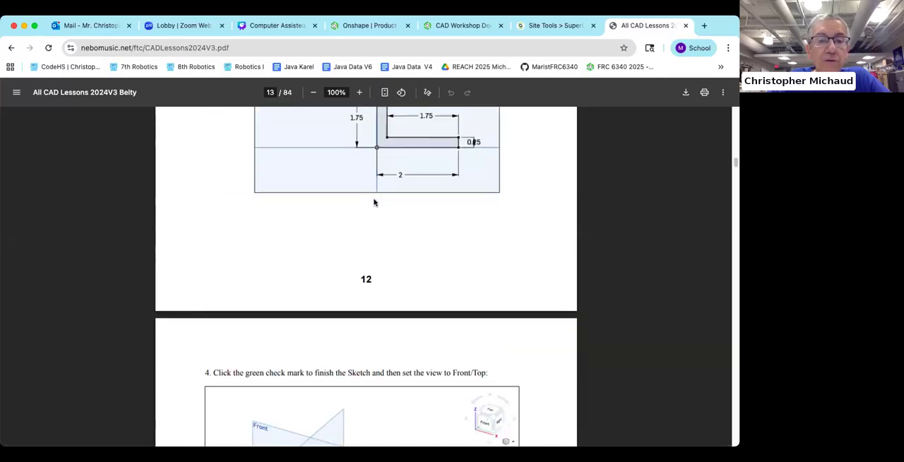
scroll(375, 202, down, 9)
scroll(375, 200, up, 10)
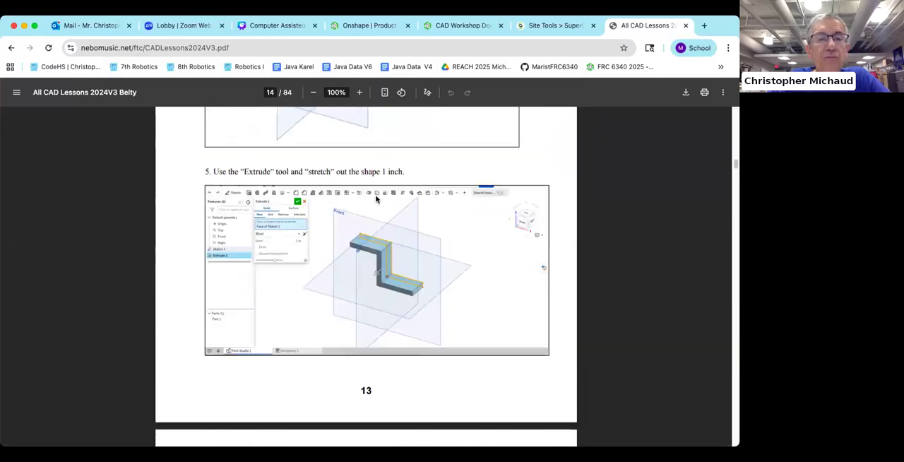
scroll(376, 200, up, 8)
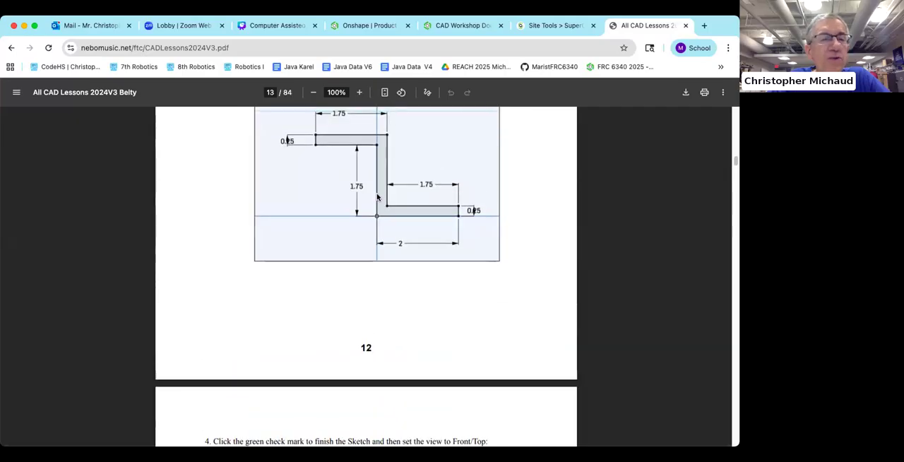
scroll(376, 195, up, 1)
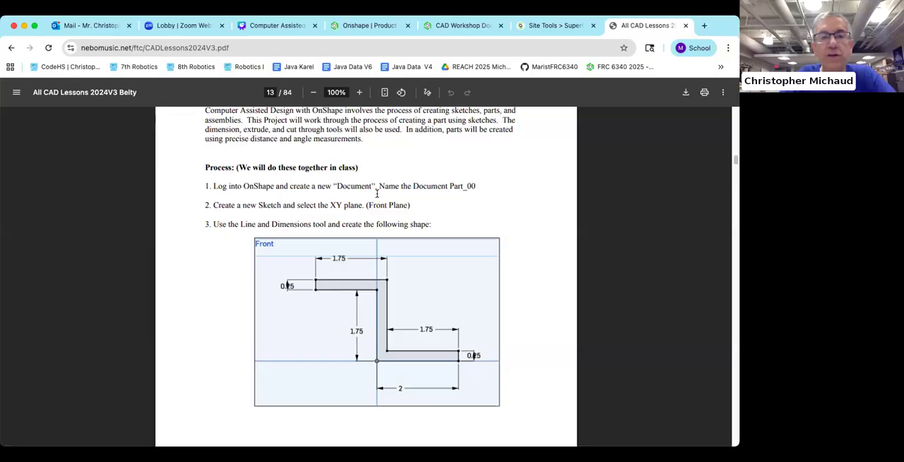
scroll(356, 192, up, 1)
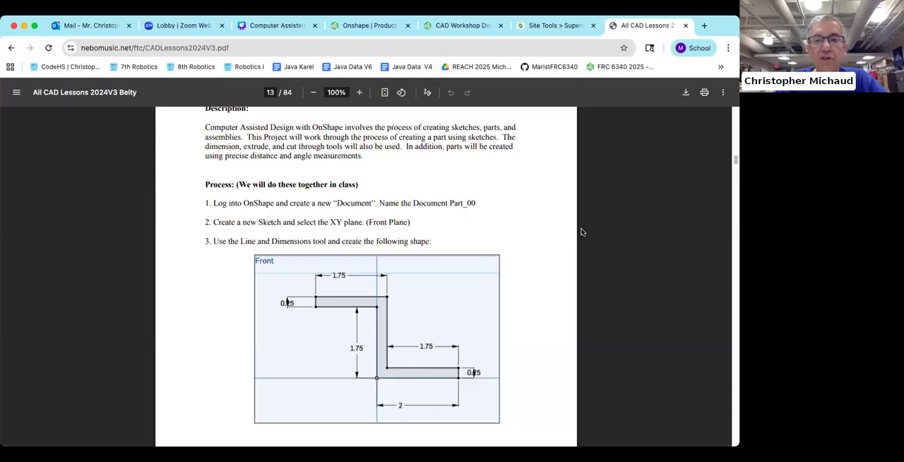
Step: Skim the remaining Part 00 steps through the fillet, circle and counterbore hole, then return to the dimensioned Front plane drawing
scroll(565, 199, up, 3)
scroll(563, 197, down, 10)
scroll(563, 198, down, 20)
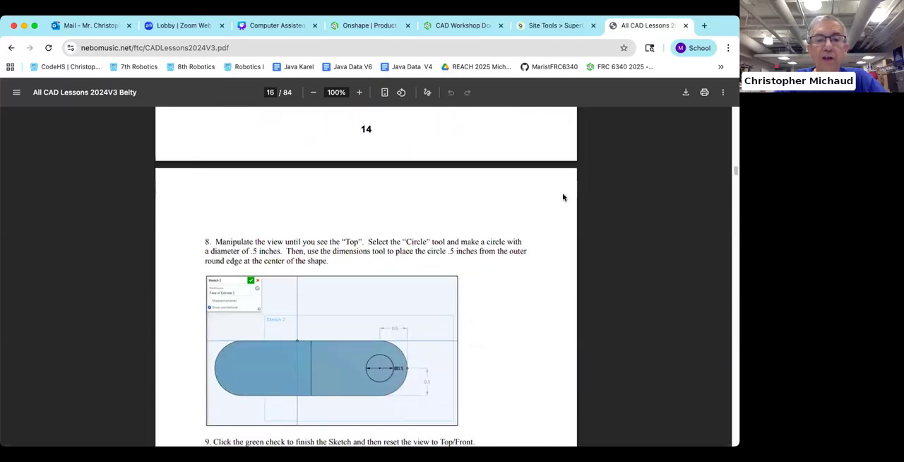
scroll(562, 197, down, 20)
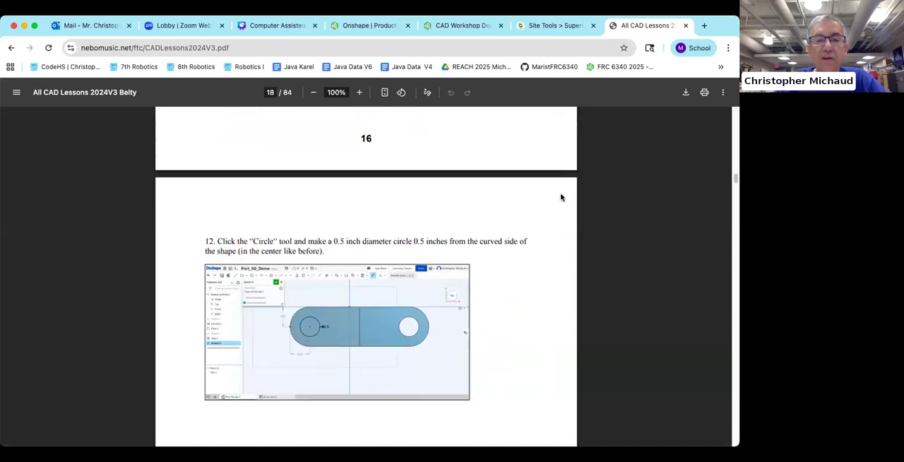
scroll(562, 197, down, 8)
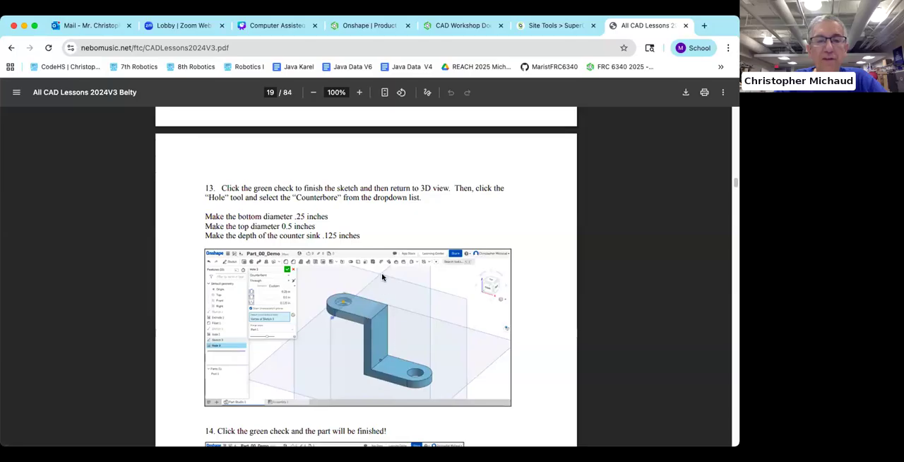
scroll(382, 275, up, 20)
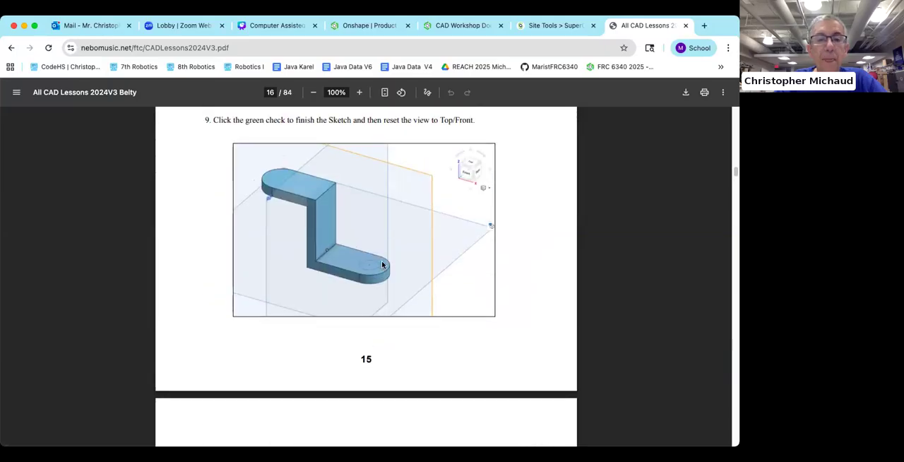
scroll(381, 262, up, 13)
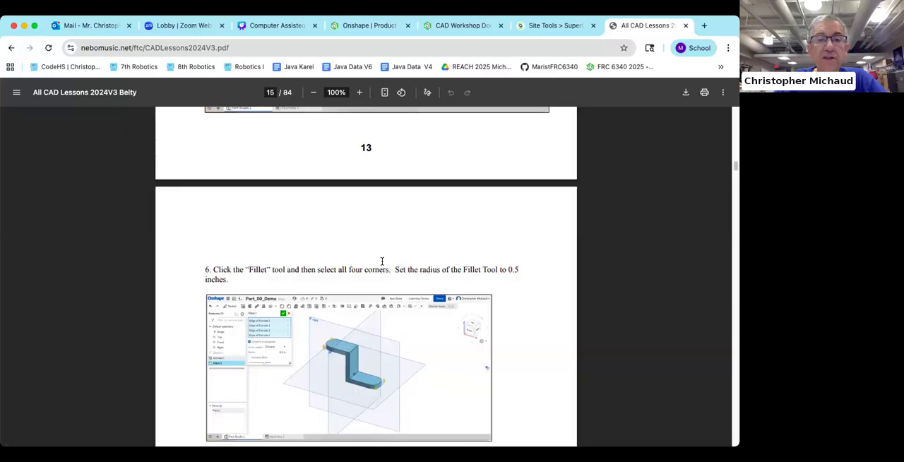
scroll(382, 262, up, 15)
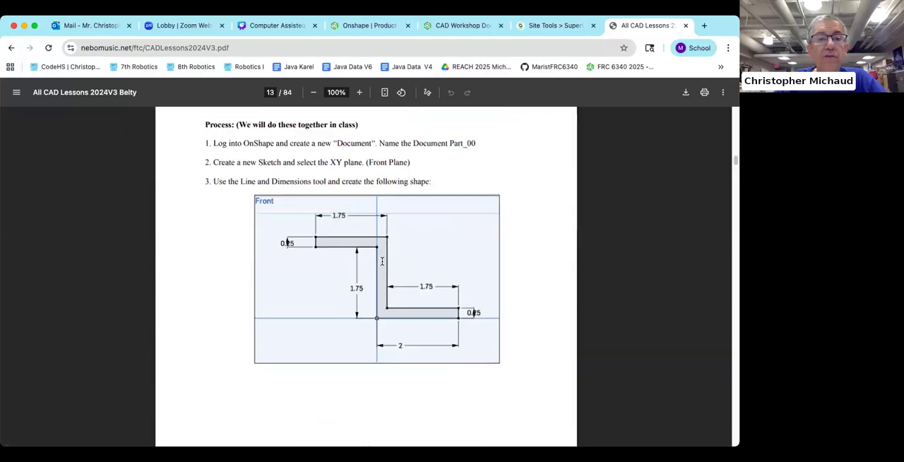
scroll(382, 262, up, 2)
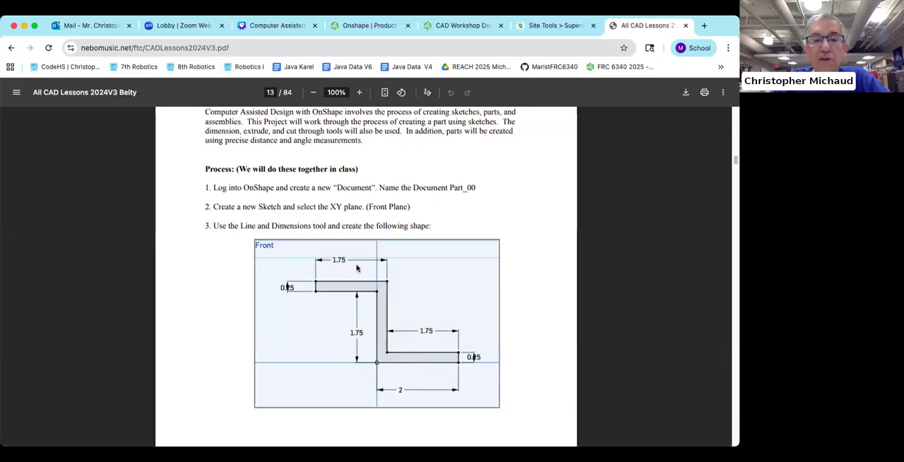
Step: Return to the CAD Workshop document in Onshape, start a sketch on the Front plane and view it straight from the Front
click(456, 26)
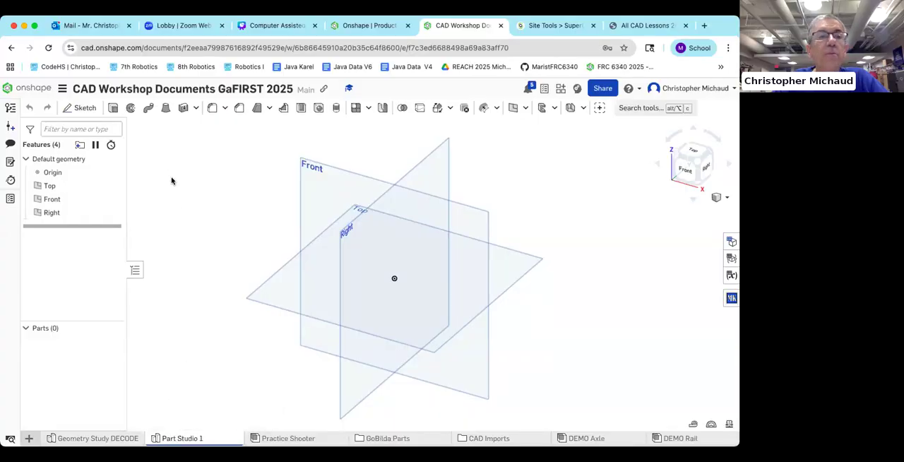
click(83, 109)
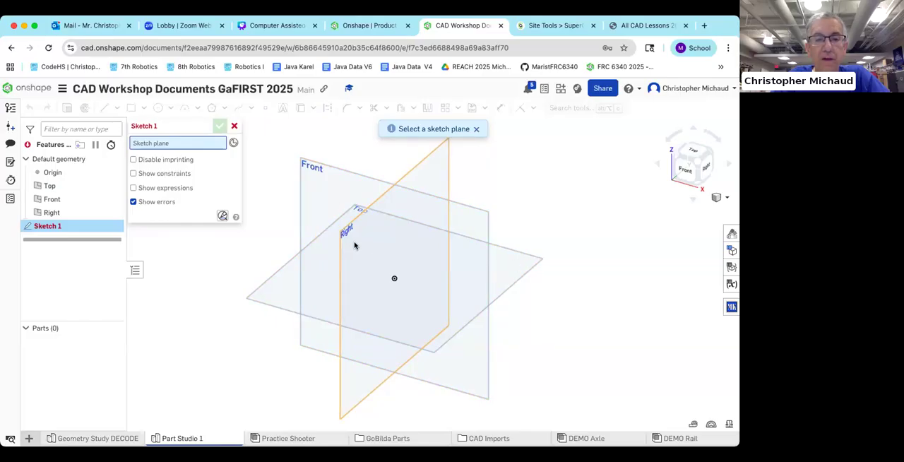
click(315, 181)
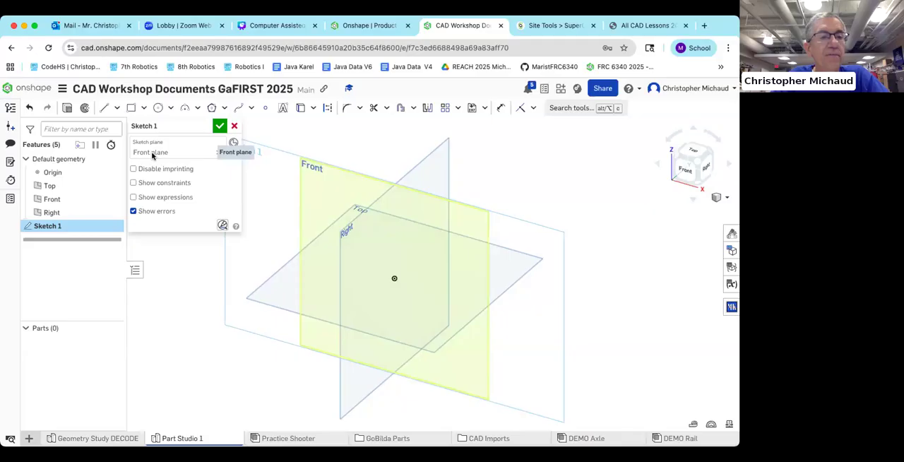
click(684, 171)
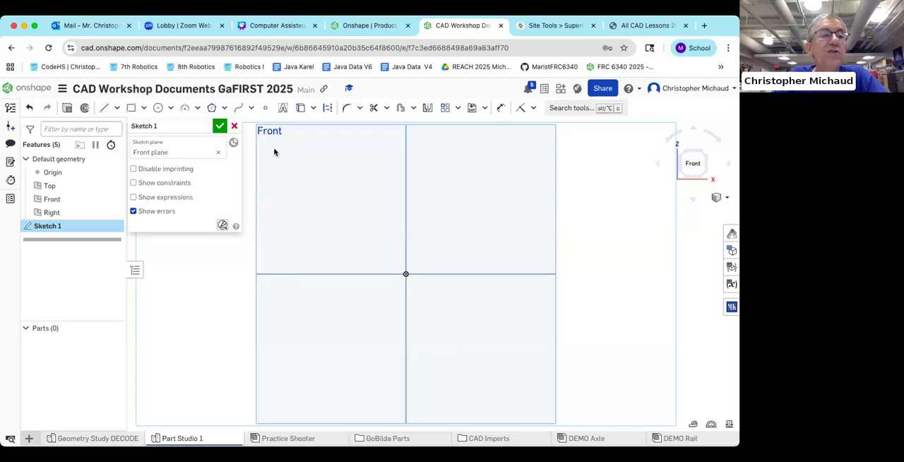
Step: Check the Part 00 drawing, then sketch the lower leg with lines from the origin: about 2.32 right, 0.31 up and 2.0 back left
click(102, 109)
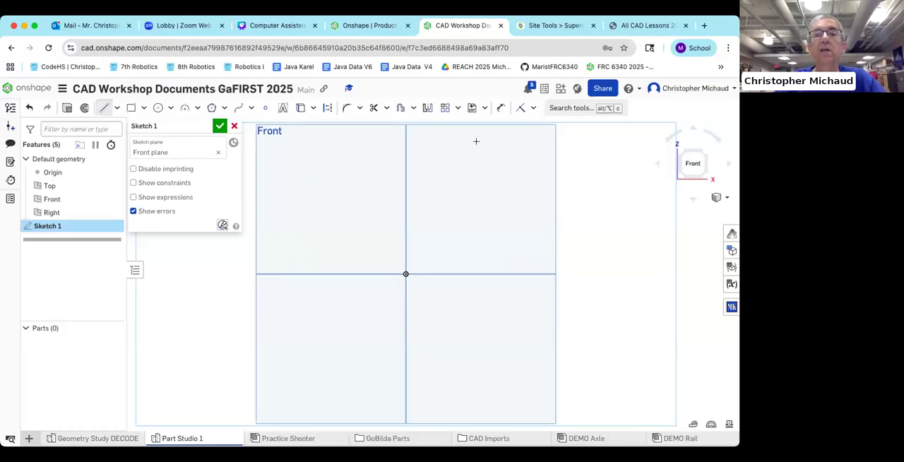
click(618, 27)
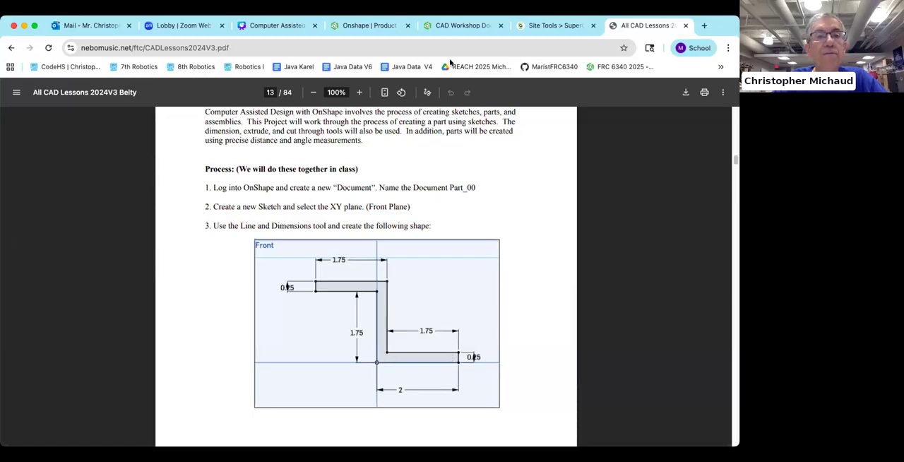
click(445, 26)
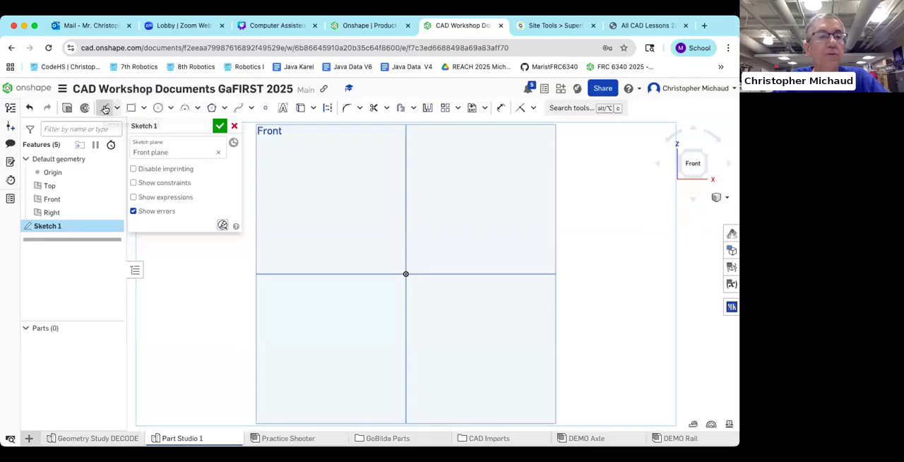
click(406, 274)
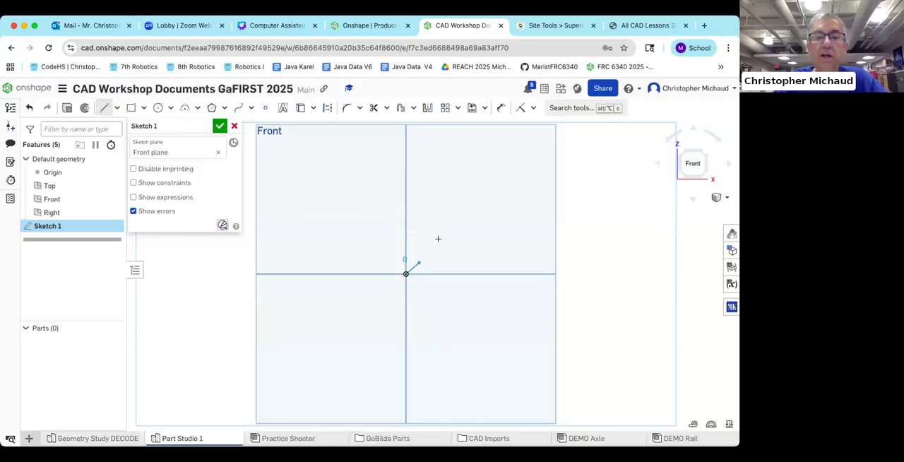
click(521, 257)
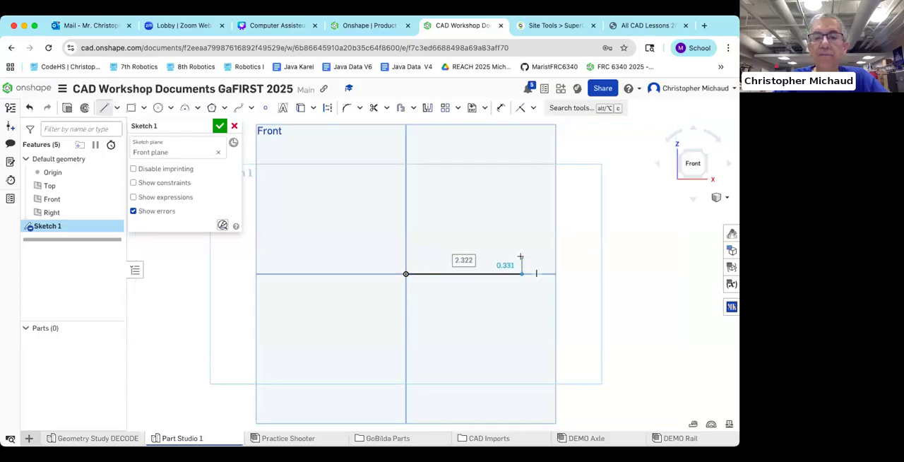
click(521, 258)
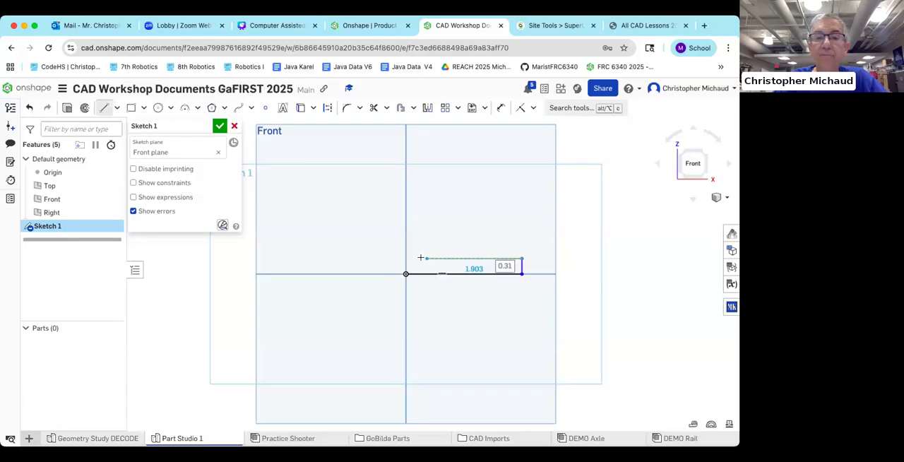
click(421, 258)
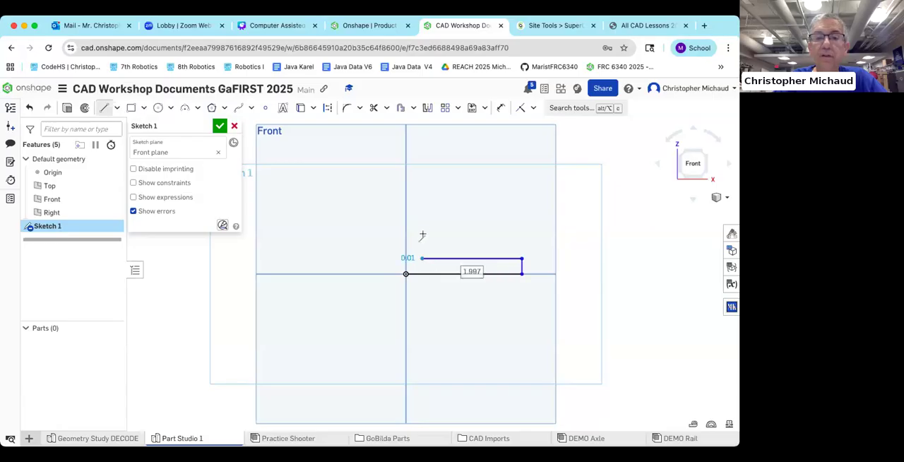
Step: Complete the closed profile with lines about 1.67 in up, 1.70 left, 0.28 down, 1.37 right and 1.70 down to the origin
click(422, 176)
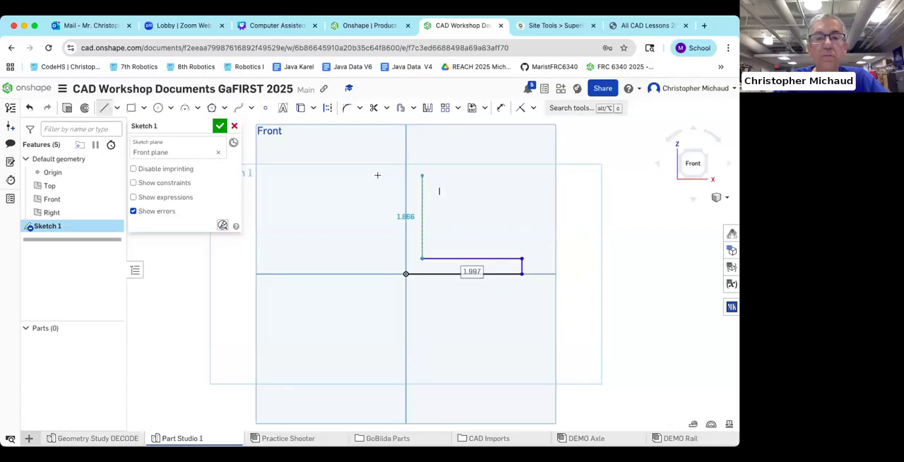
click(336, 175)
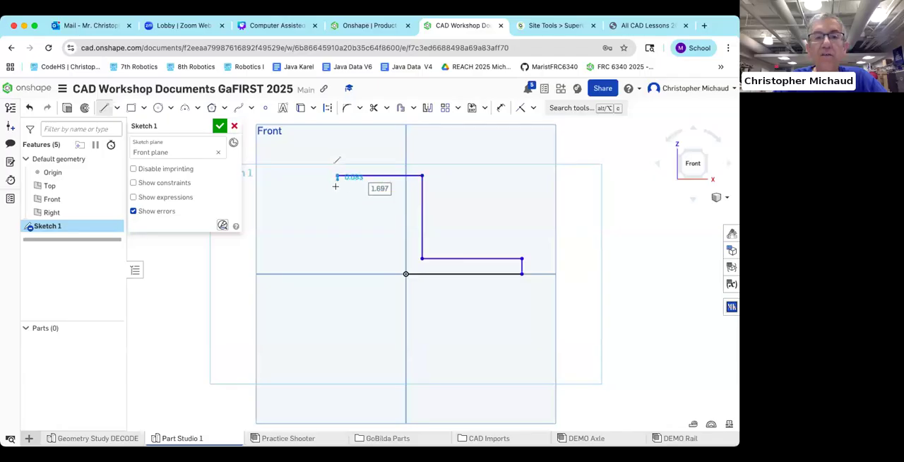
click(336, 188)
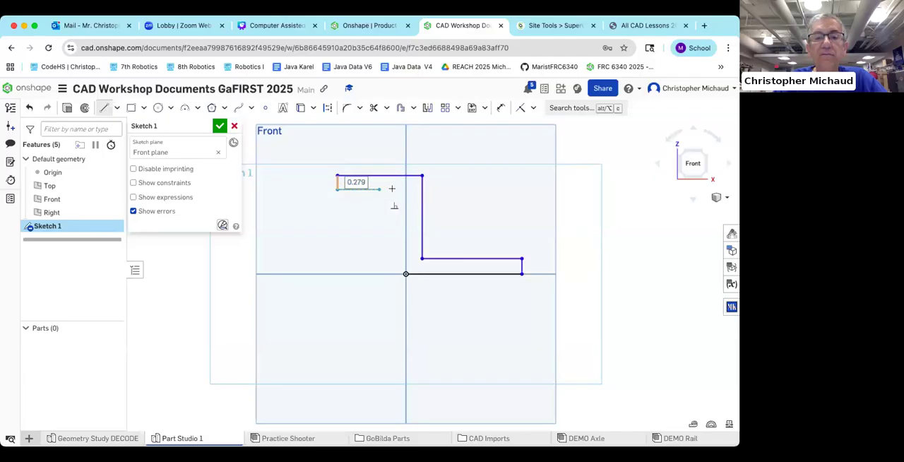
click(406, 189)
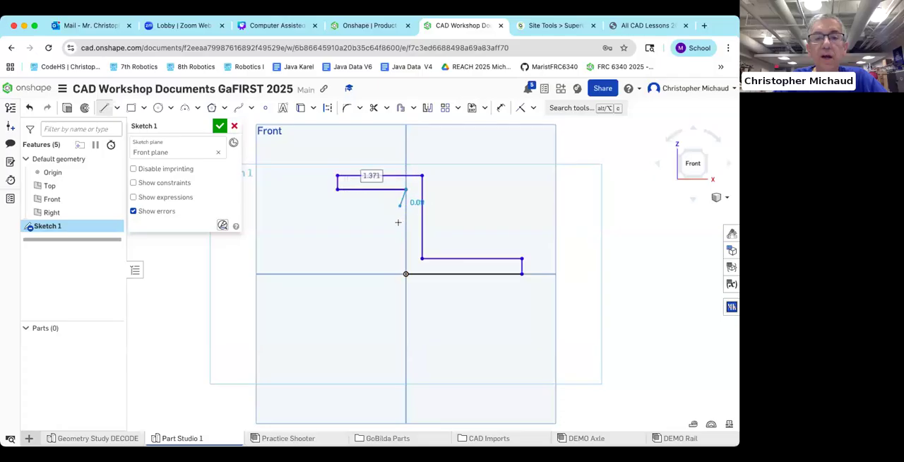
click(406, 273)
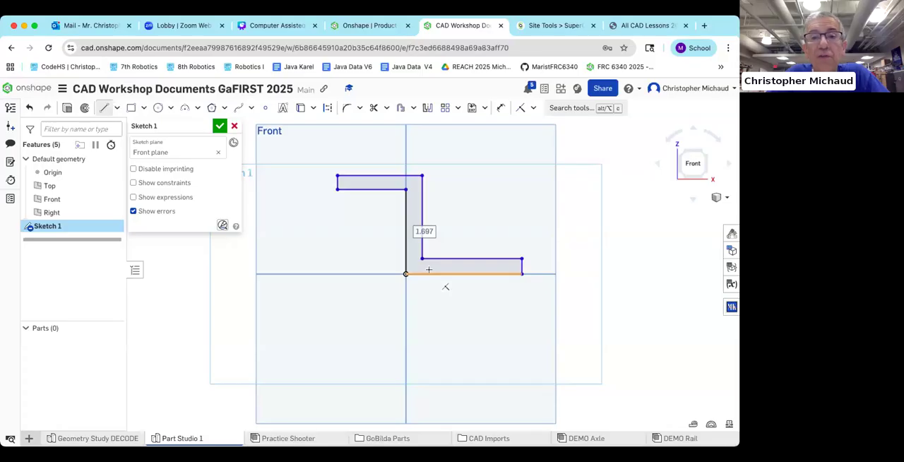
Step: Dimension the lower leg's bottom edge to 2 in and its short end edge to 0.25 in
click(501, 109)
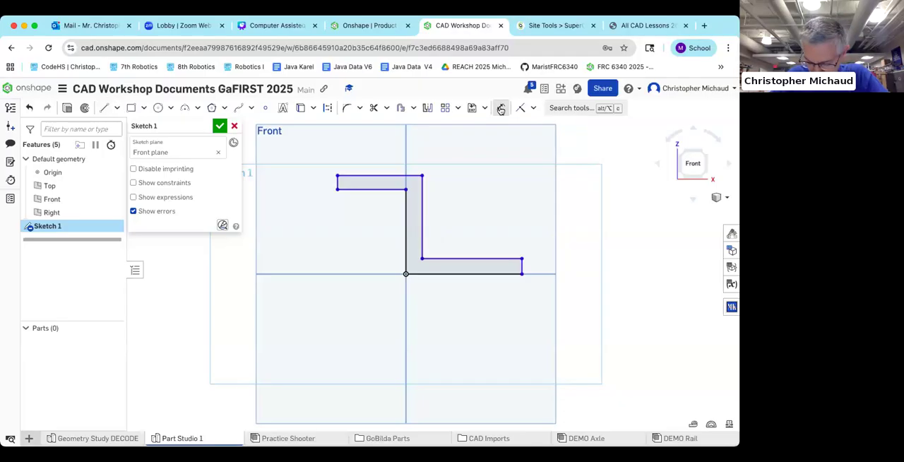
click(456, 273)
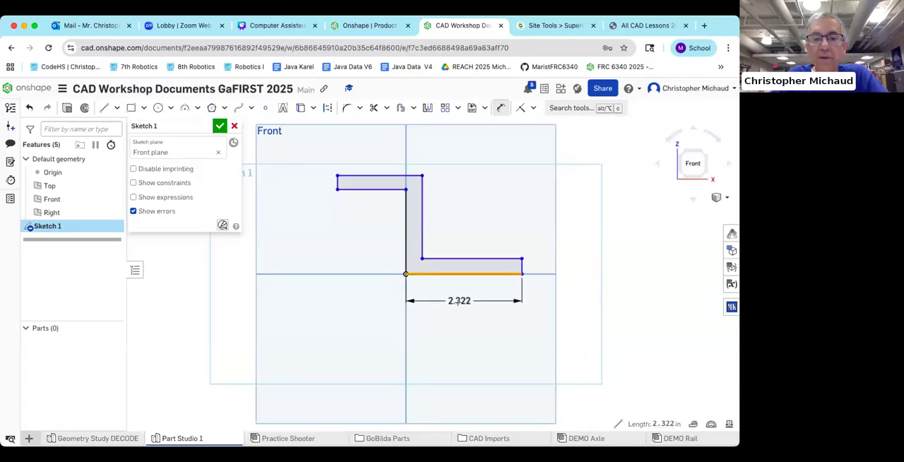
click(458, 302)
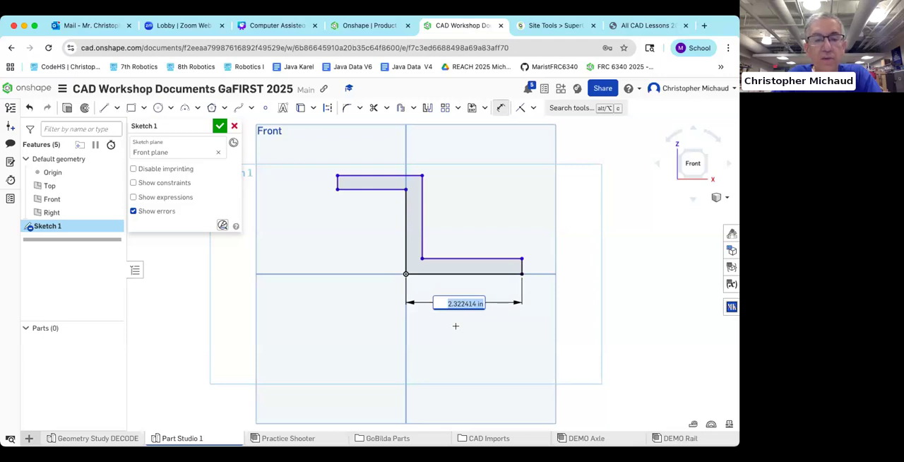
text(2)
key(Return)
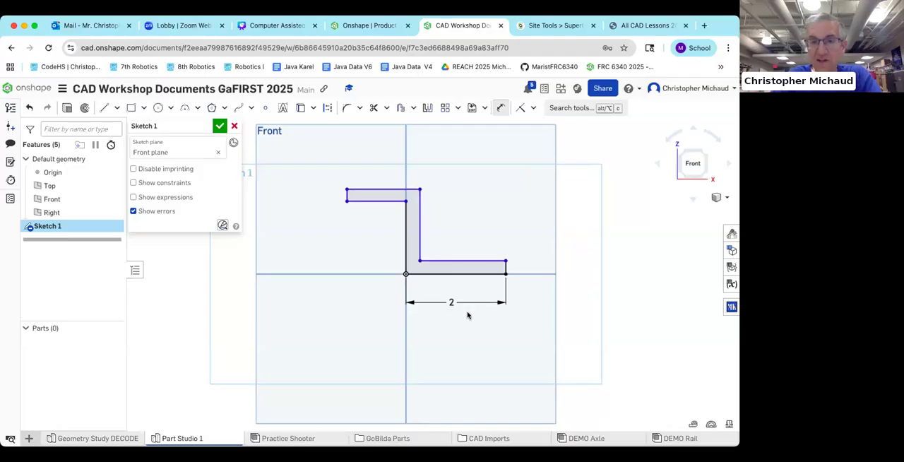
click(527, 271)
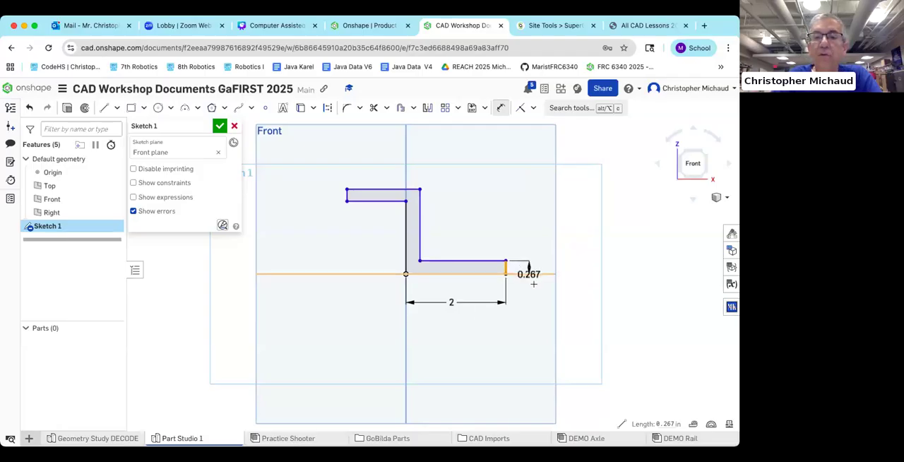
click(539, 295)
text(0.25)
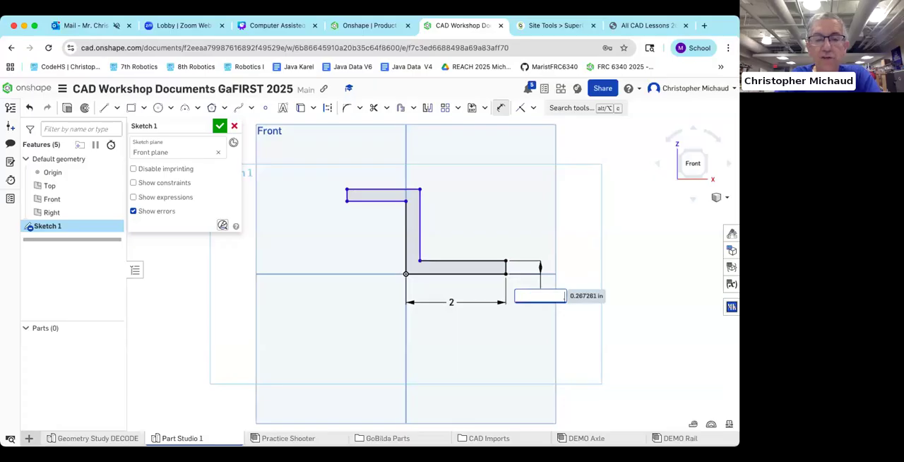
key(Return)
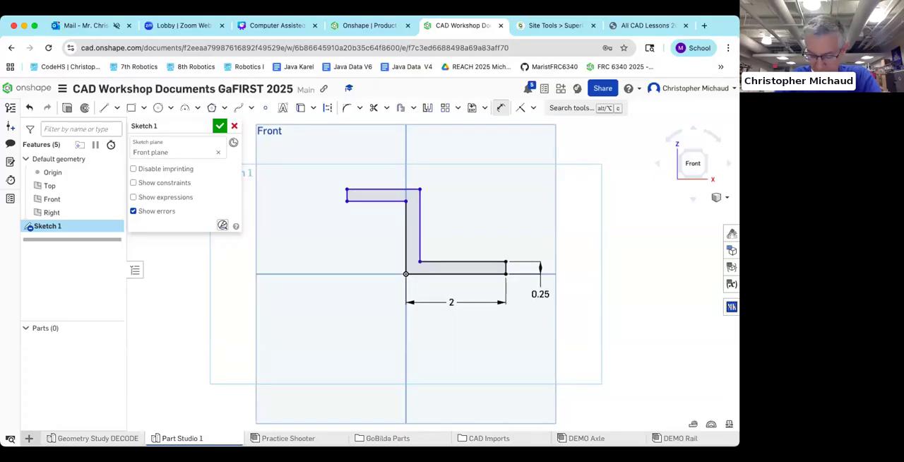
Step: Dimension the lower leg's upper edge with 0.75 in, and correct that dimension to 1.75 in
click(475, 262)
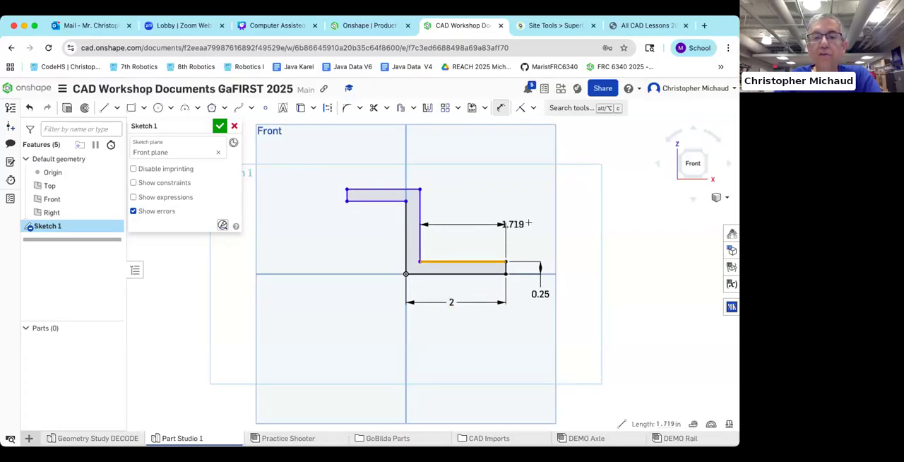
click(528, 223)
text(.75)
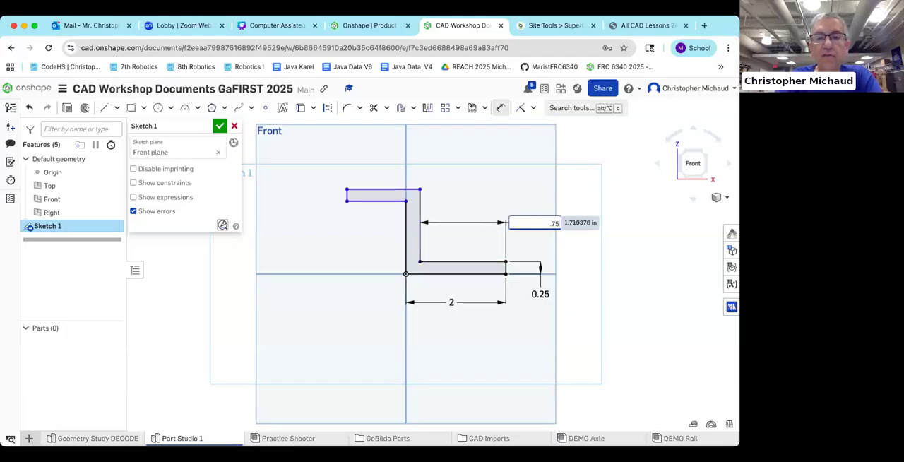
key(Return)
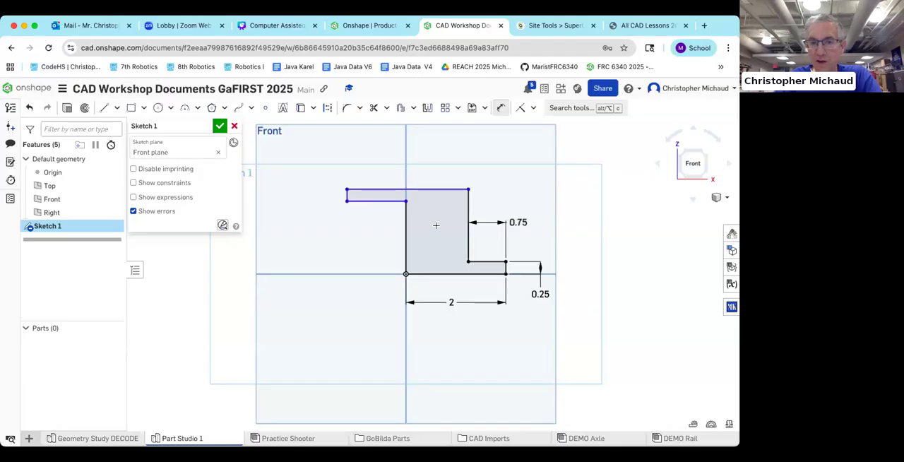
double_click(524, 222)
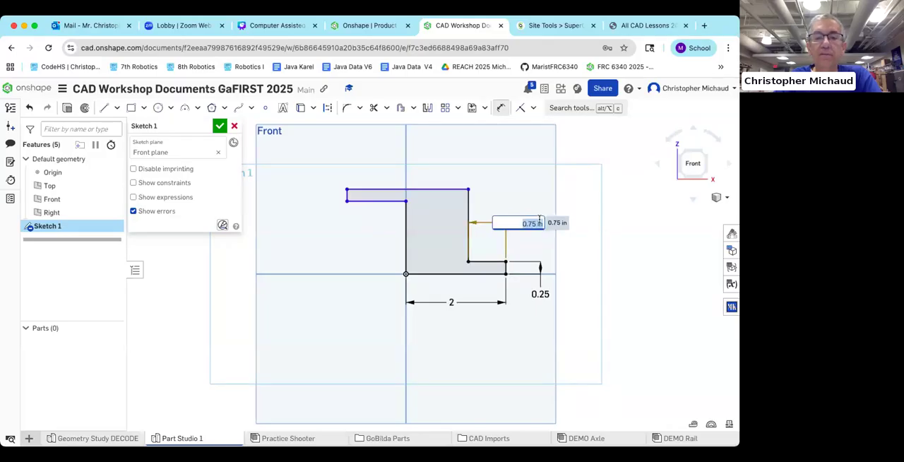
text(1.75)
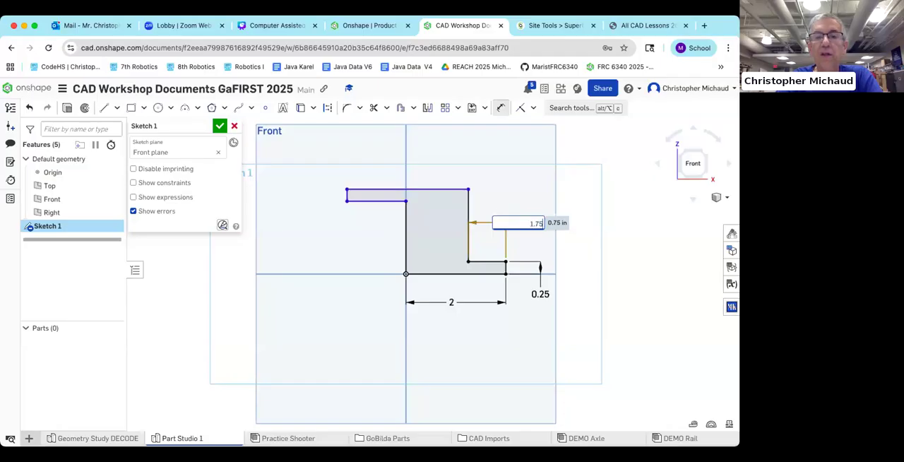
key(Return)
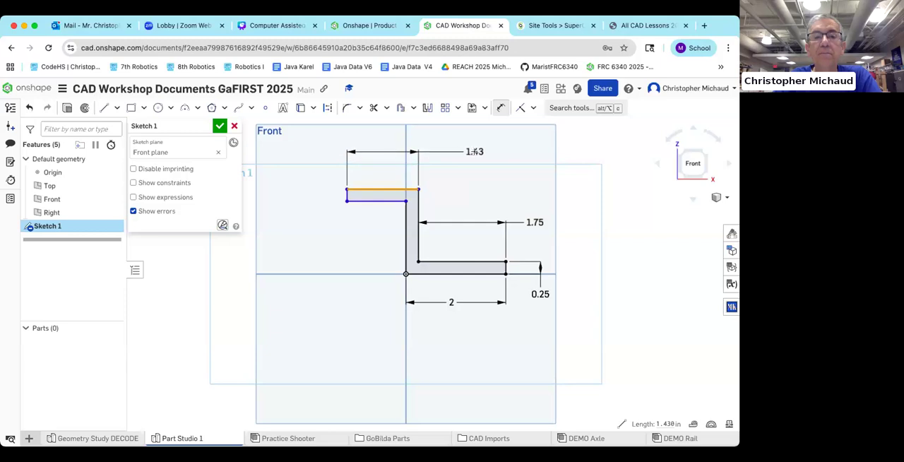
Step: Dimension the upper leg's top edge to 1.75 in and its short end edge to 0.25 in
click(475, 152)
text(1.75)
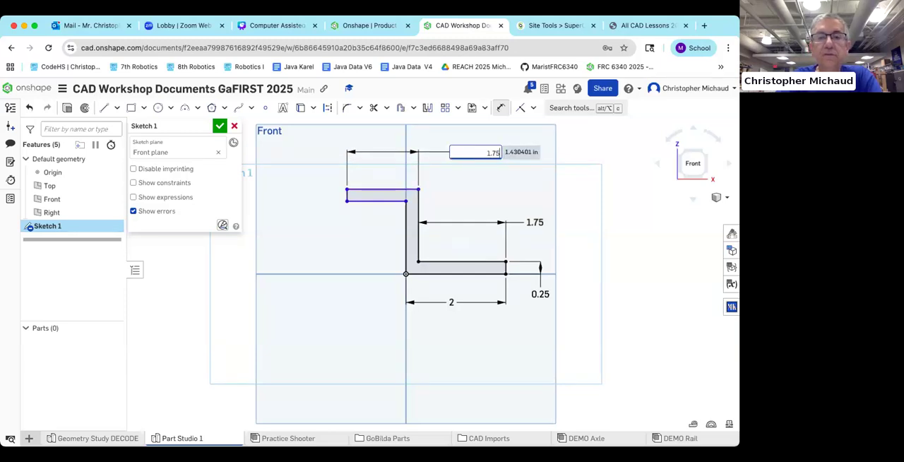
key(Return)
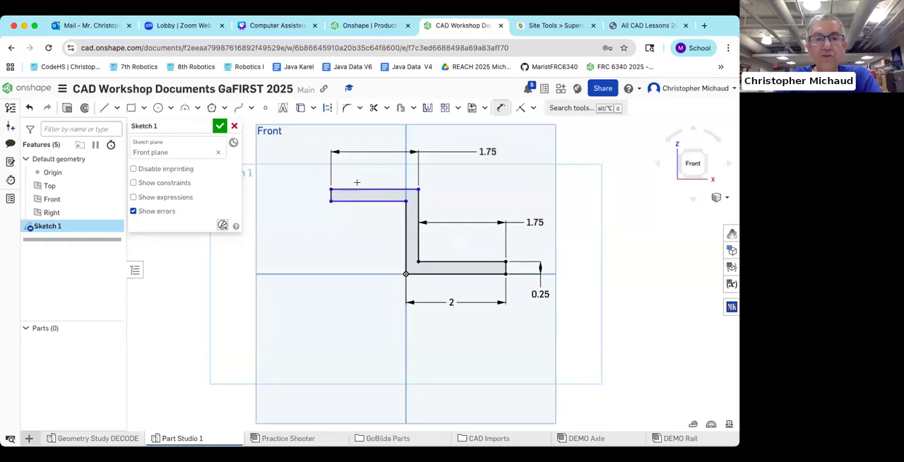
click(330, 195)
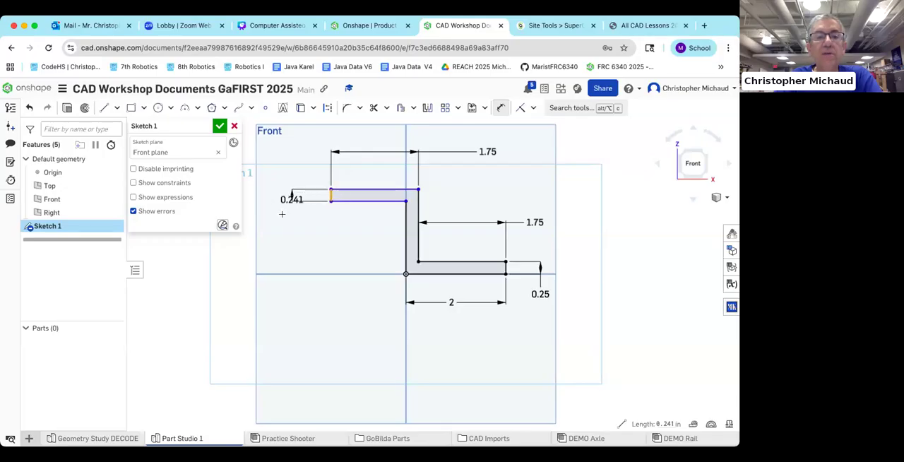
click(281, 212)
text(0.25)
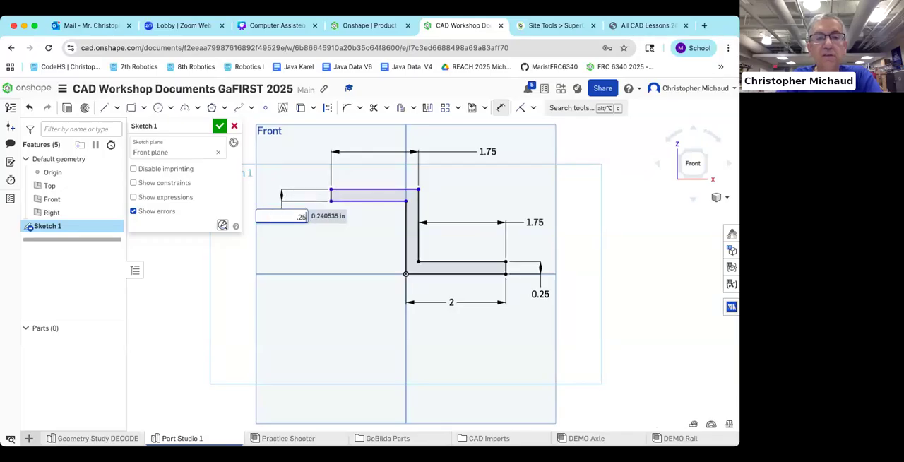
key(Return)
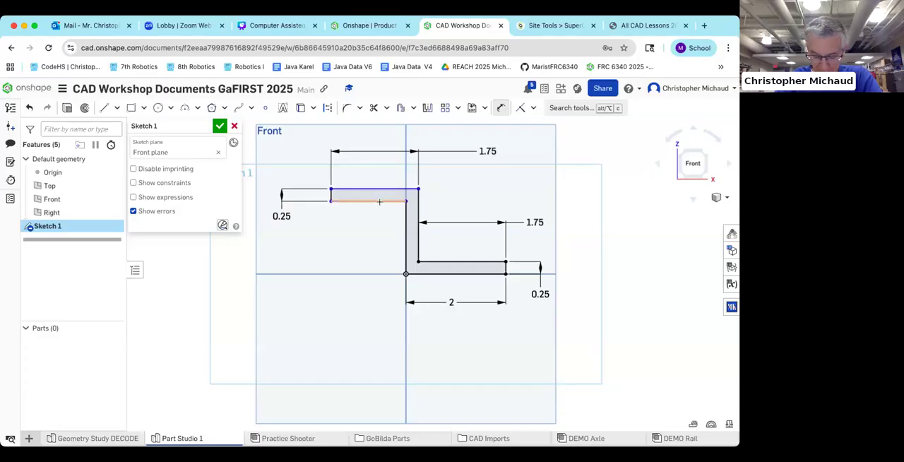
Step: Dimension the vertical edge rising from the origin to 1.75 in
click(405, 237)
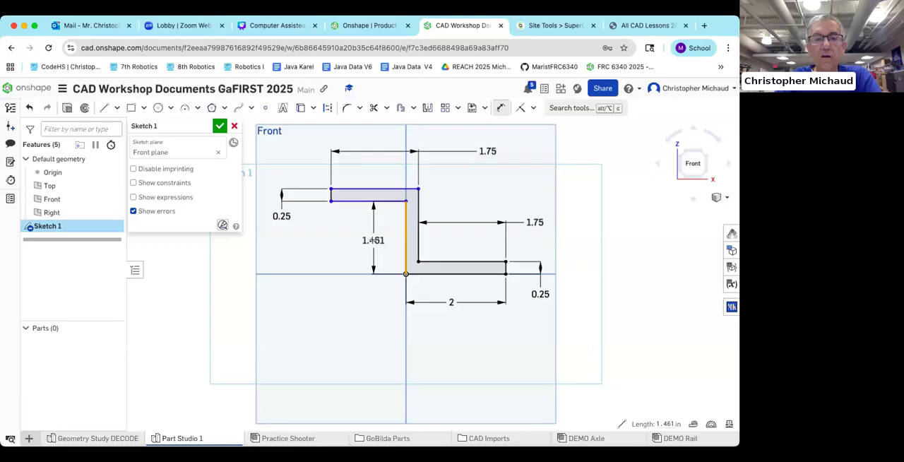
click(373, 240)
text(1.75)
key(Return)
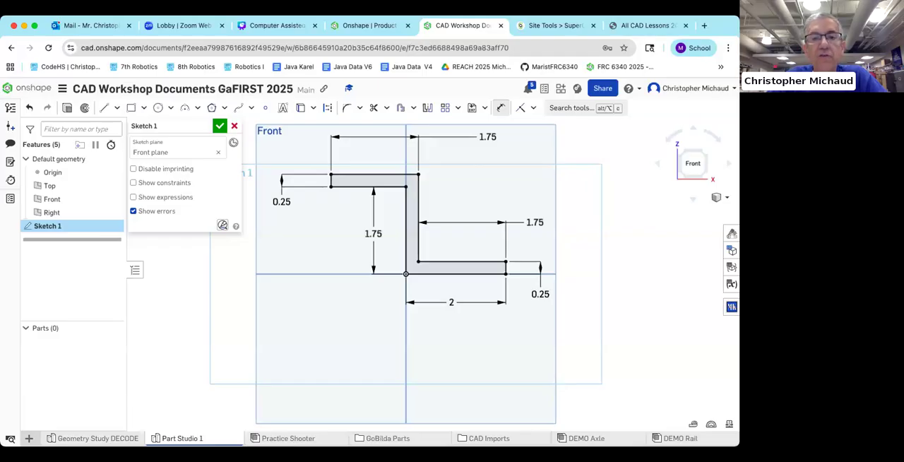
Step: Try a height of 1.25 in for the vertical edge from the origin, and set it back to 1.75 in
double_click(372, 234)
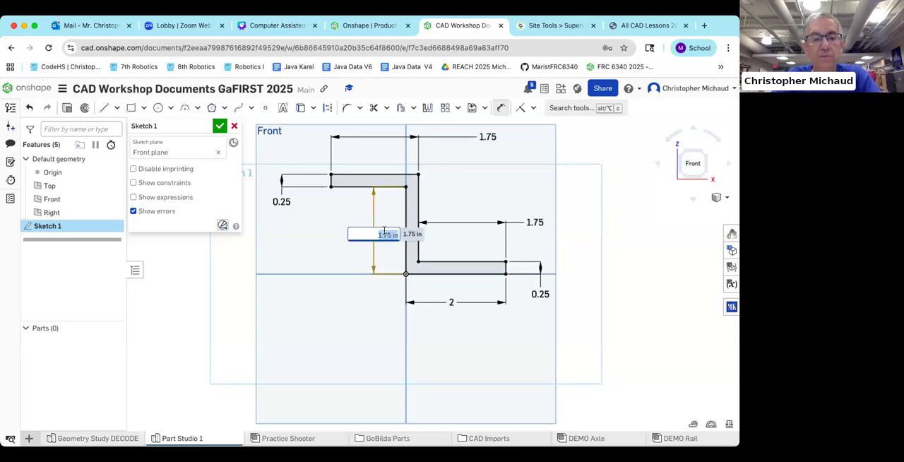
text(1.25)
key(Return)
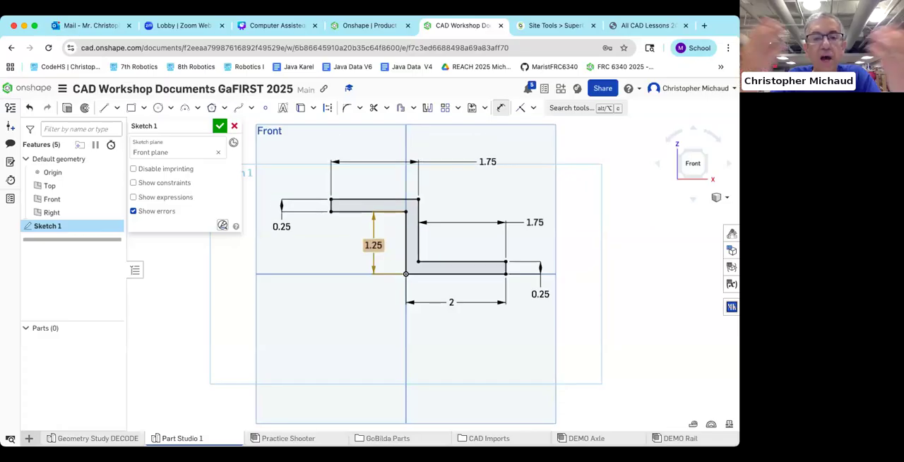
double_click(373, 245)
text(1.75)
key(Return)
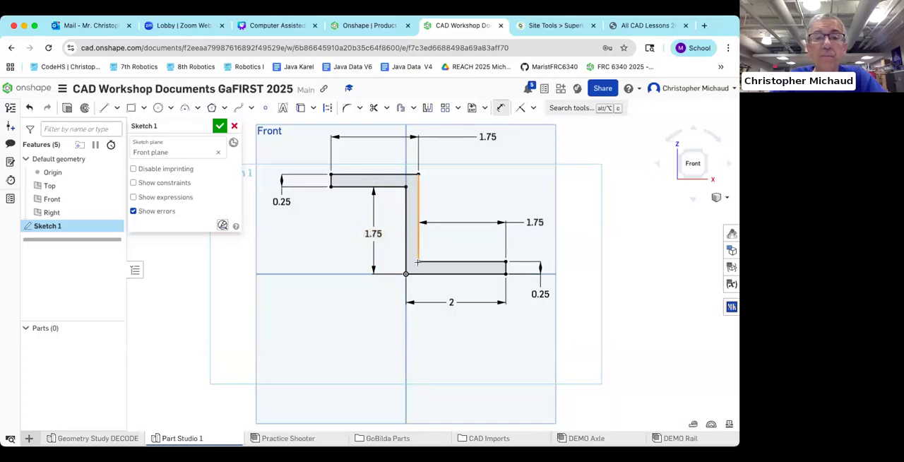
Step: Finish the bracket profile sketch, reopen it for editing and accept it again
click(220, 126)
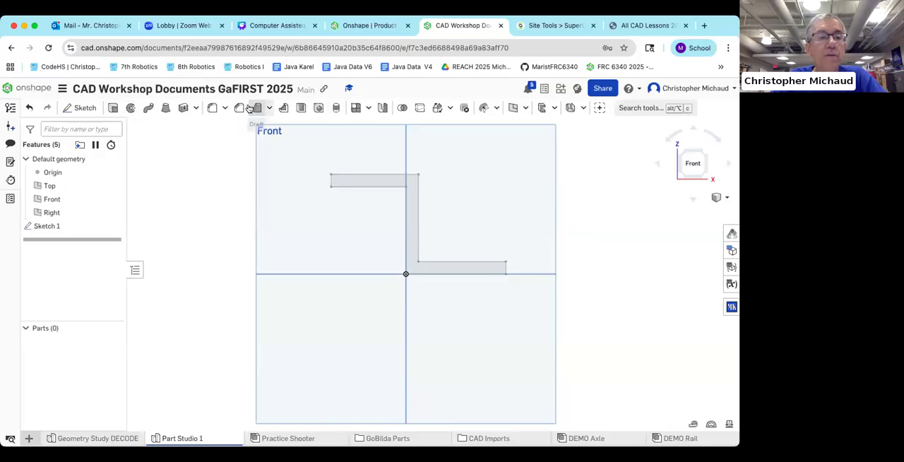
double_click(45, 227)
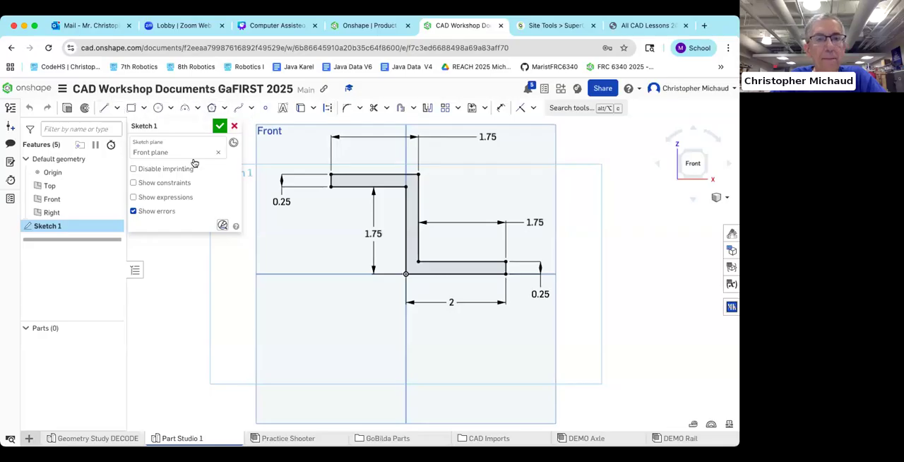
click(219, 127)
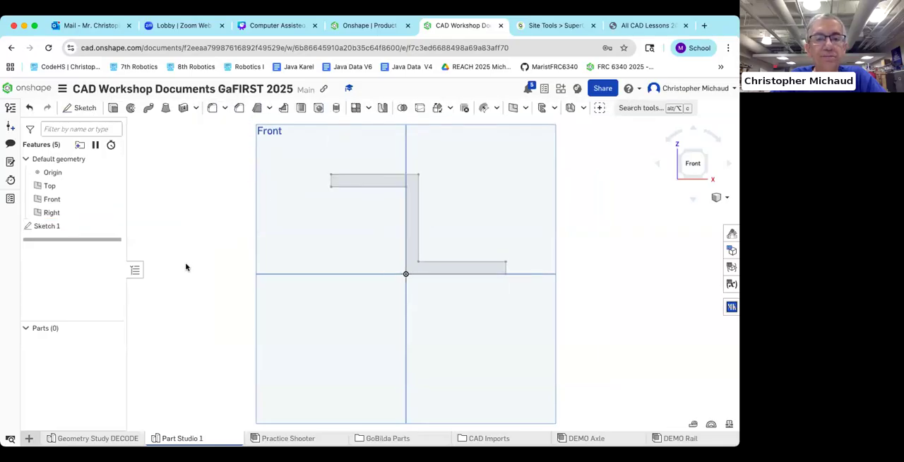
Step: Turn the model to a corner view and enlarge the finished profile among the default planes
click(702, 151)
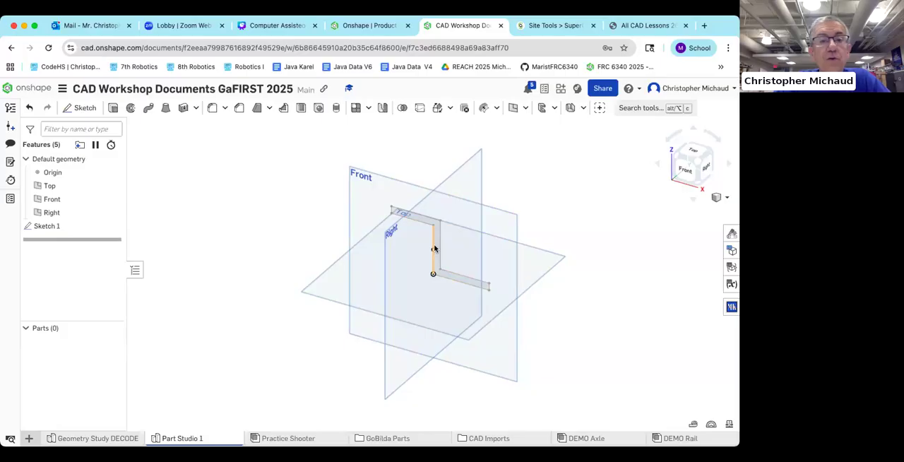
scroll(444, 245, up, 1)
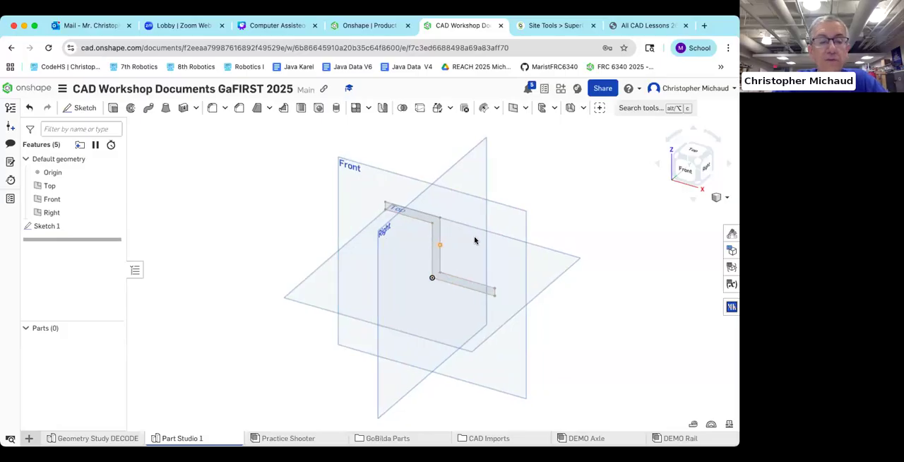
scroll(435, 242, up, 3)
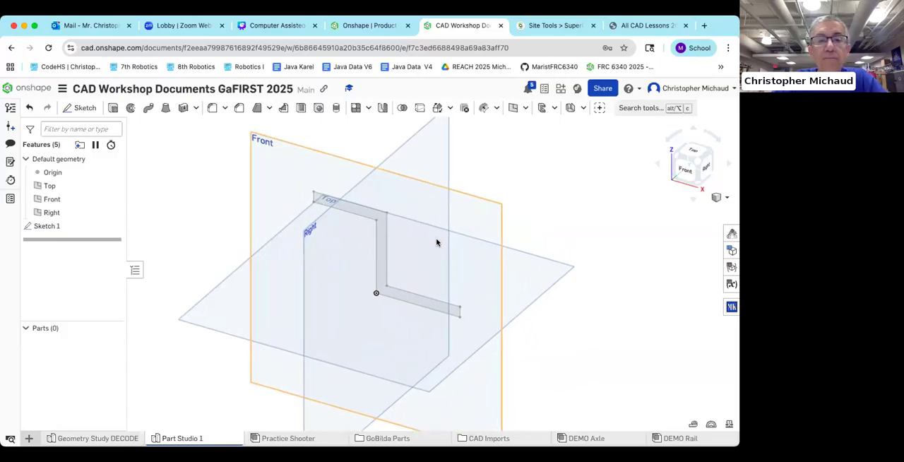
scroll(434, 249, up, 3)
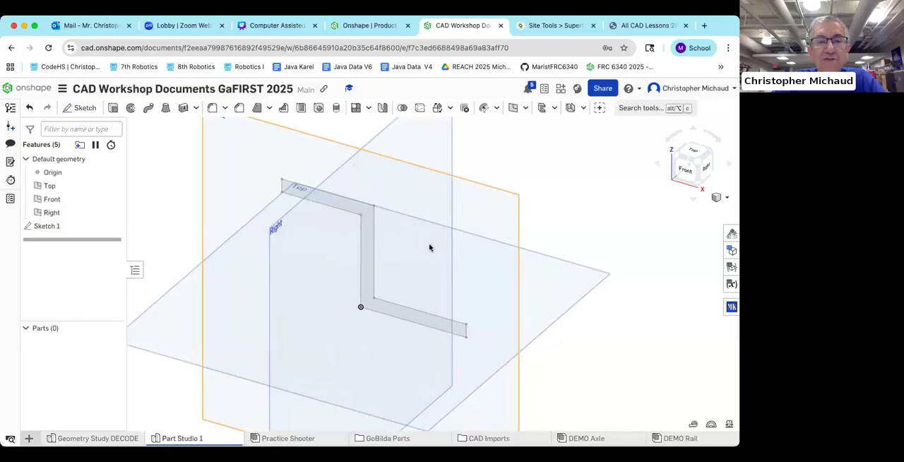
Step: Start a new solid Blind extrusion of the closed bracket profile region in Sketch 1
middle_drag(427, 250, 432, 251)
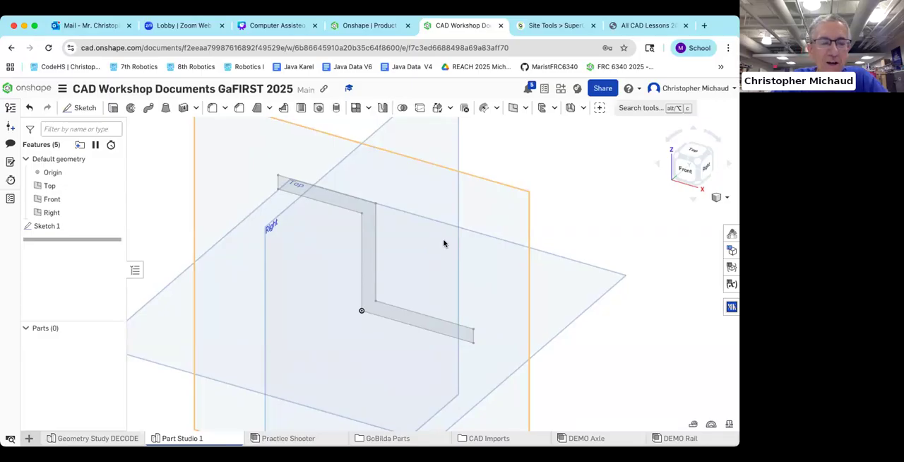
scroll(444, 245, down, 2)
middle_drag(446, 245, 422, 248)
scroll(422, 247, up, 2)
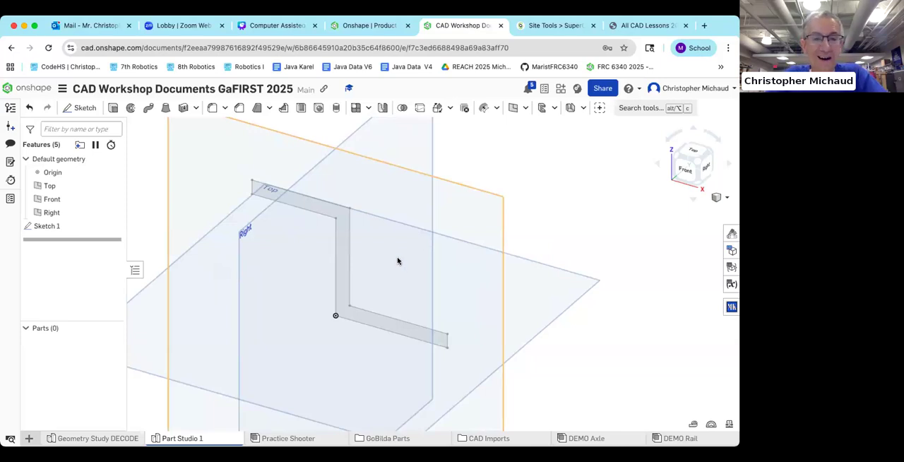
middle_drag(405, 260, 410, 261)
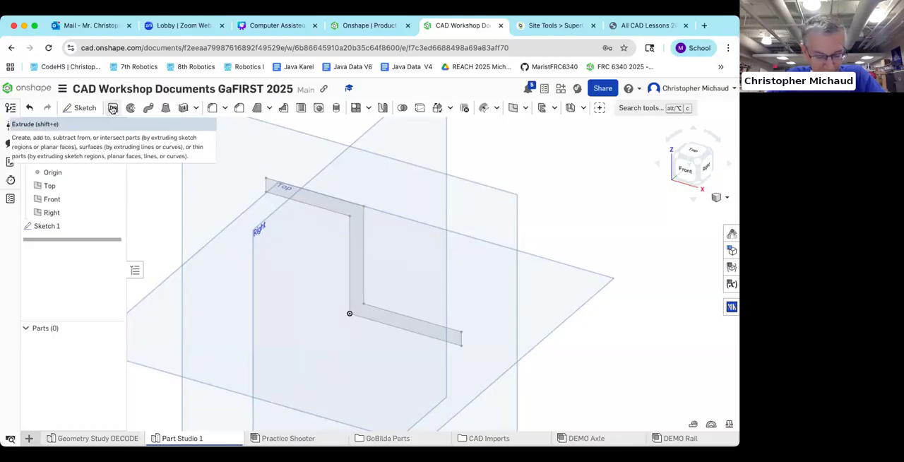
click(113, 107)
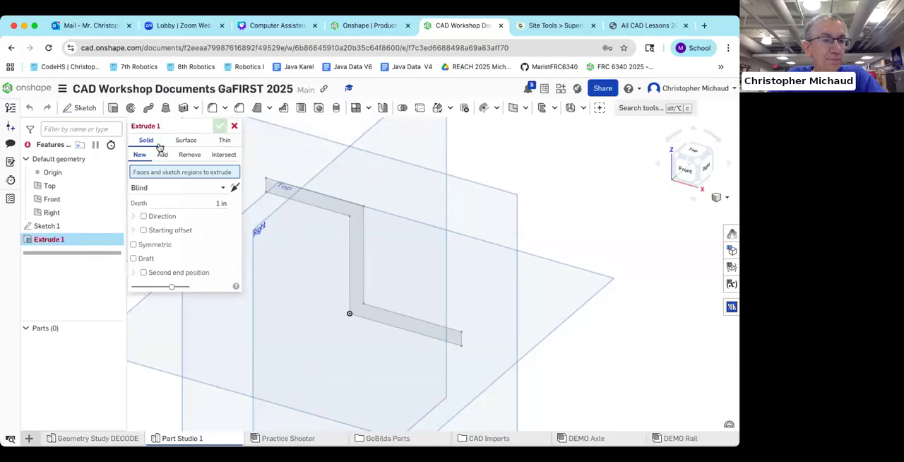
click(297, 196)
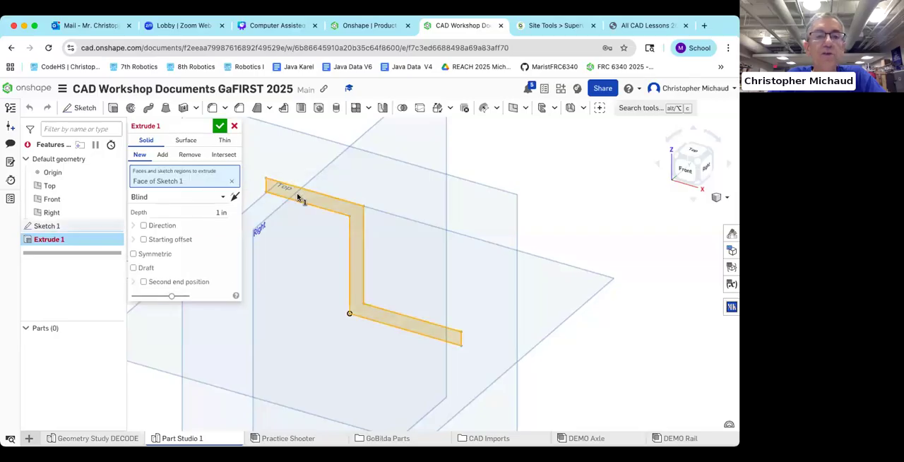
middle_drag(434, 220, 461, 222)
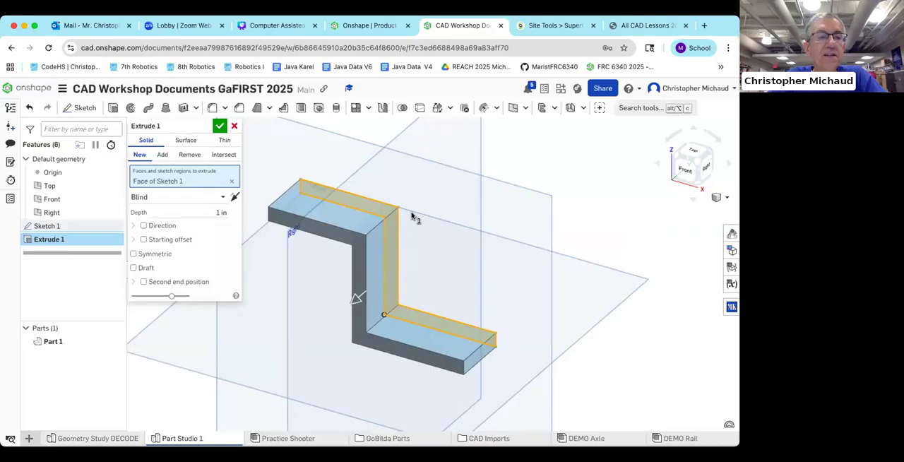
Step: Try an extrusion depth of 0.5 in for the bracket, set it back to 1 in and accept the extrusion
click(221, 211)
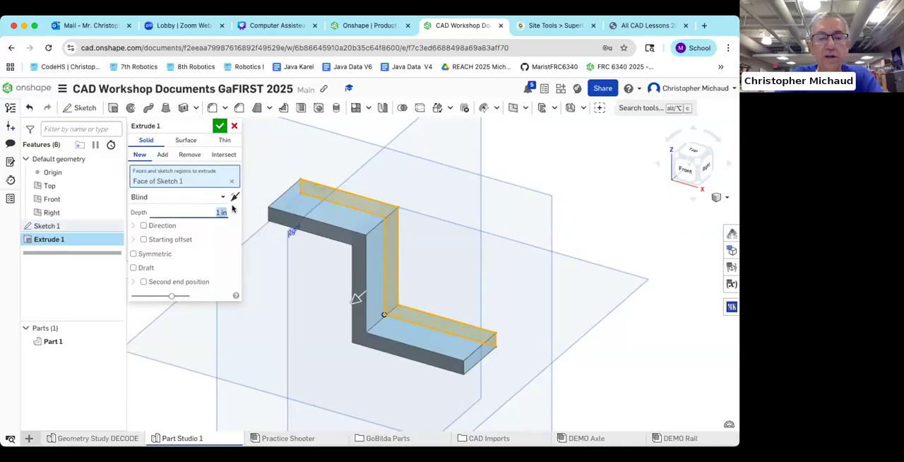
text(0.5)
key(Return)
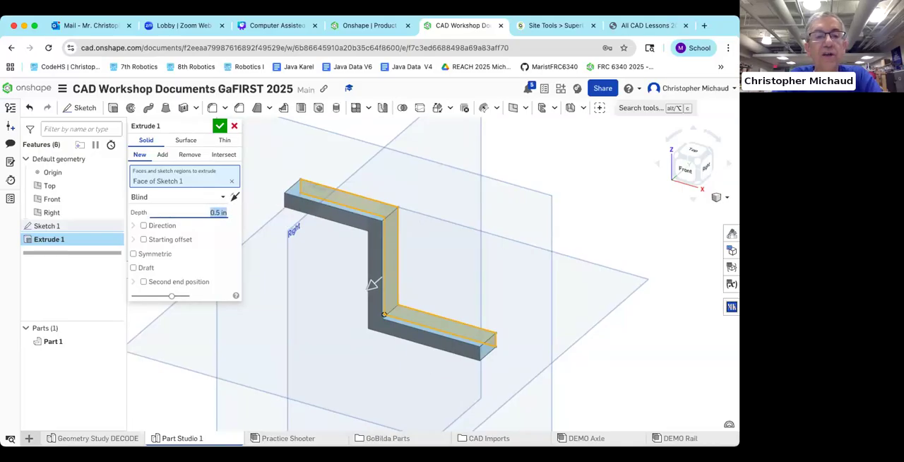
text(1)
key(Return)
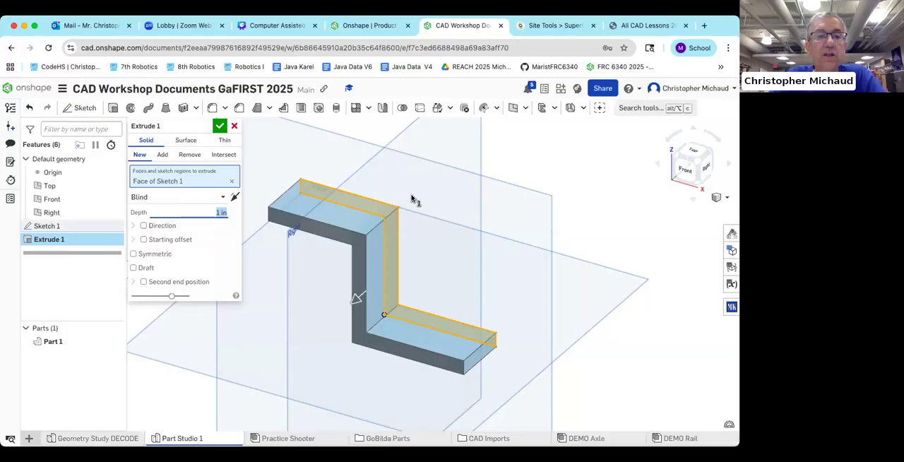
click(219, 126)
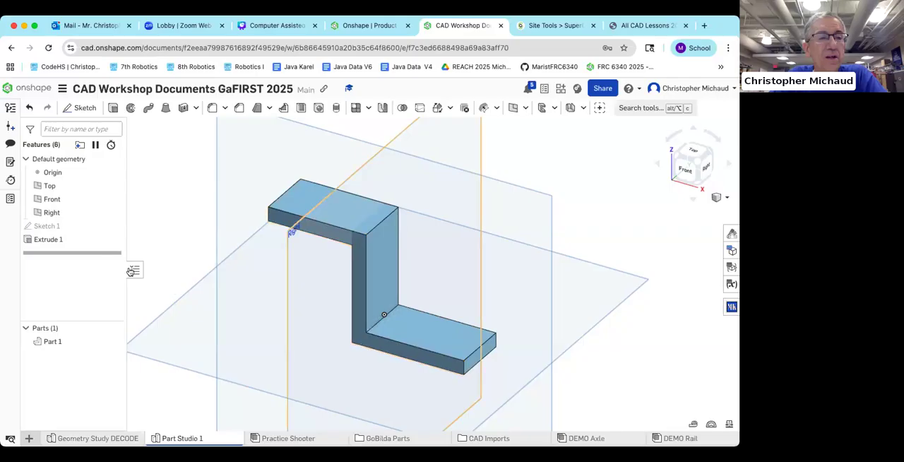
Step: Reopen Sketch 1, set the upper flange's top edge length to 3 in, and accept the sketch to update the bracket
double_click(47, 227)
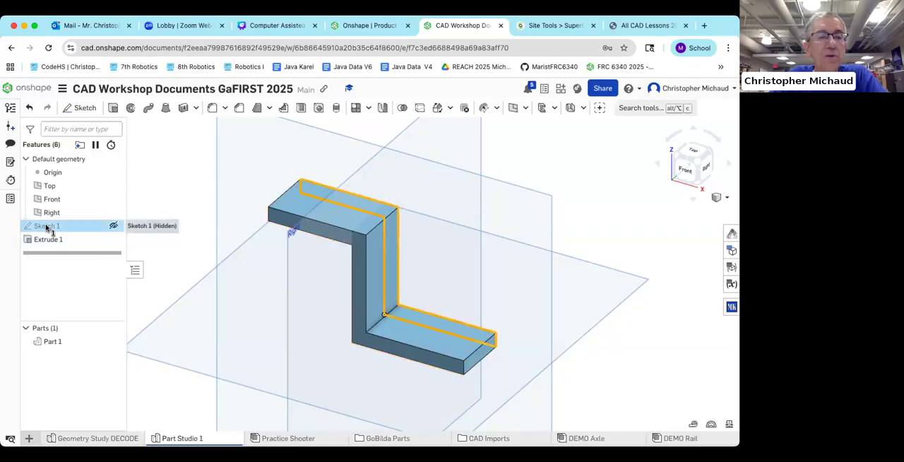
click(688, 169)
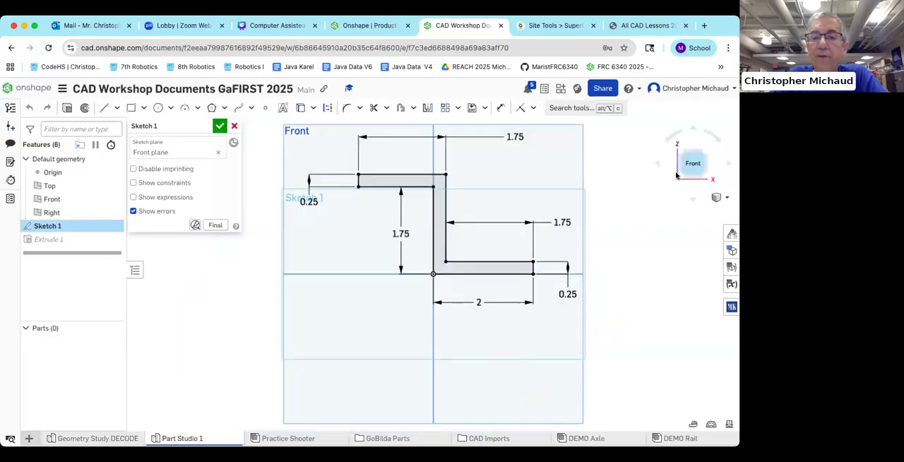
double_click(479, 303)
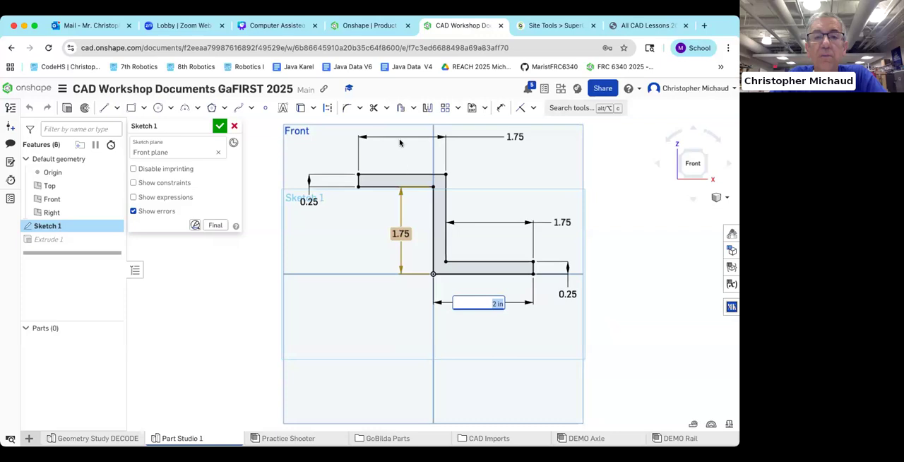
double_click(515, 135)
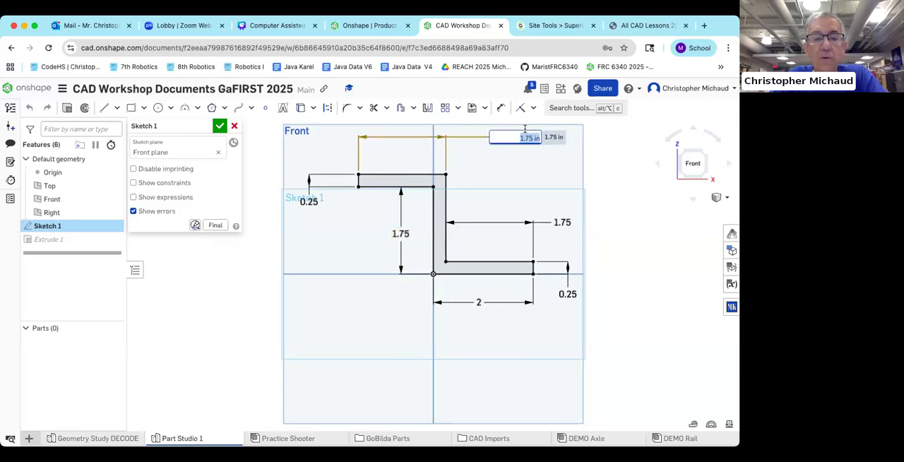
text(3)
key(Return)
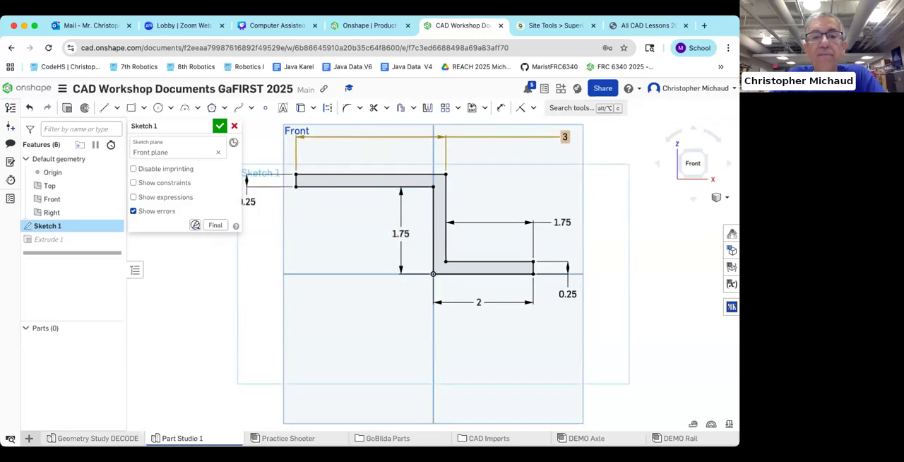
click(220, 125)
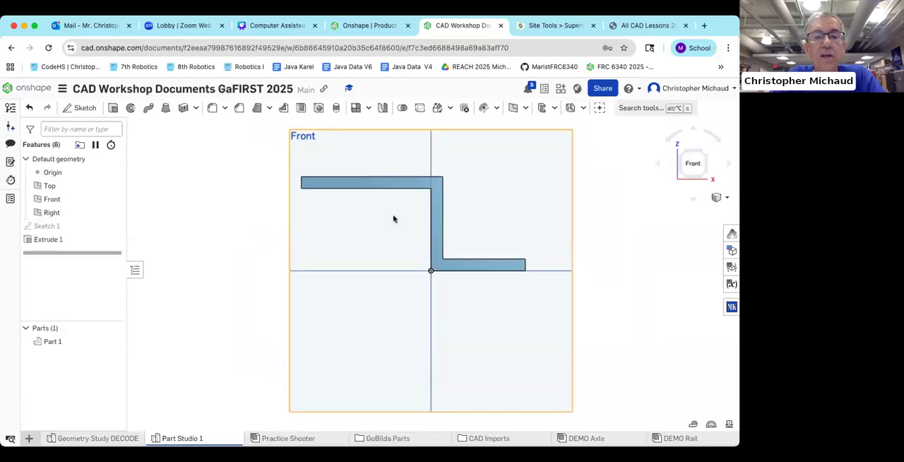
right_drag(399, 235, 386, 258)
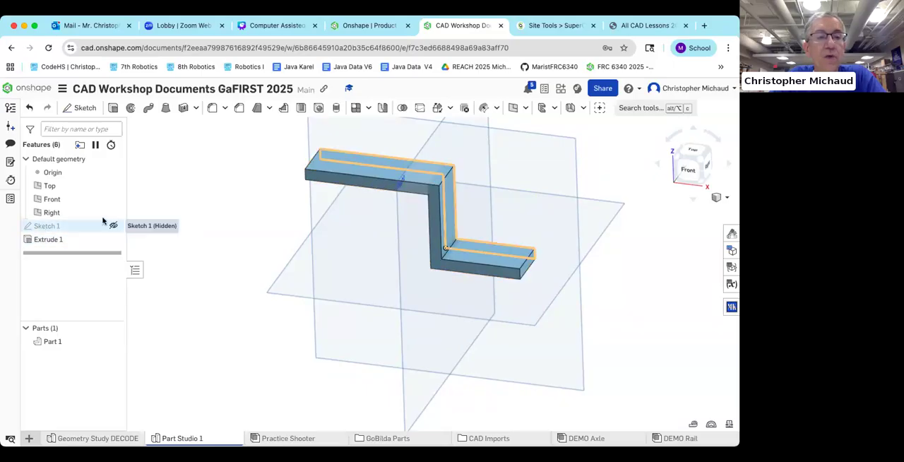
Step: Reopen Sketch 1, set the upper flange's top edge length back to 1.75 in, and accept the sketch
click(687, 169)
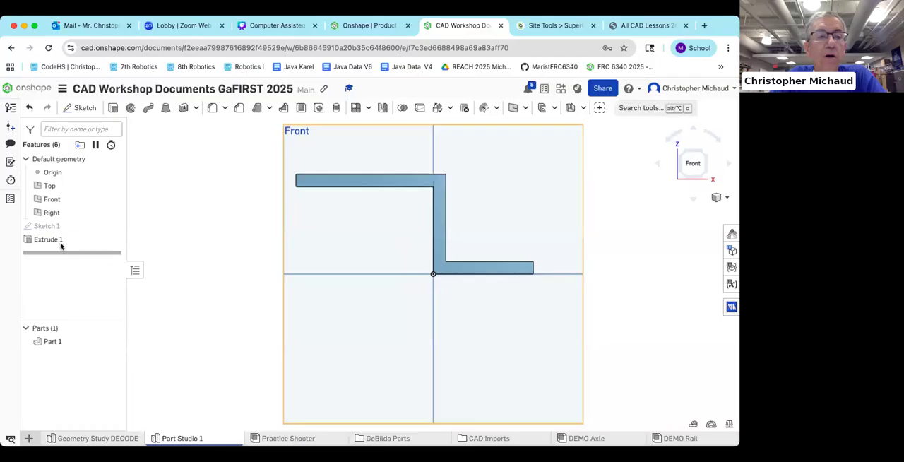
double_click(106, 224)
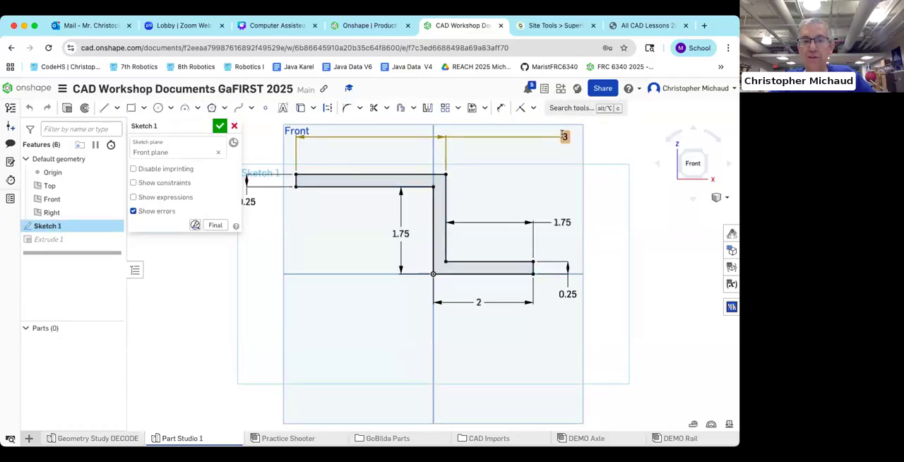
click(563, 134)
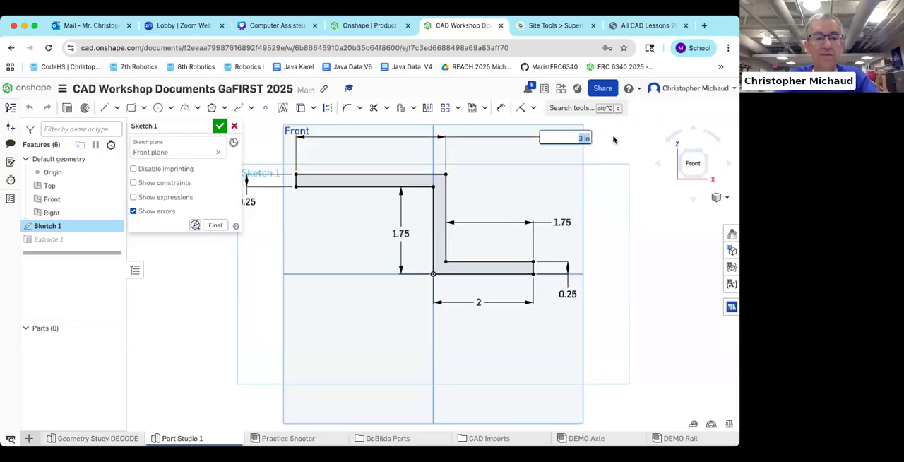
text(1.75)
key(Return)
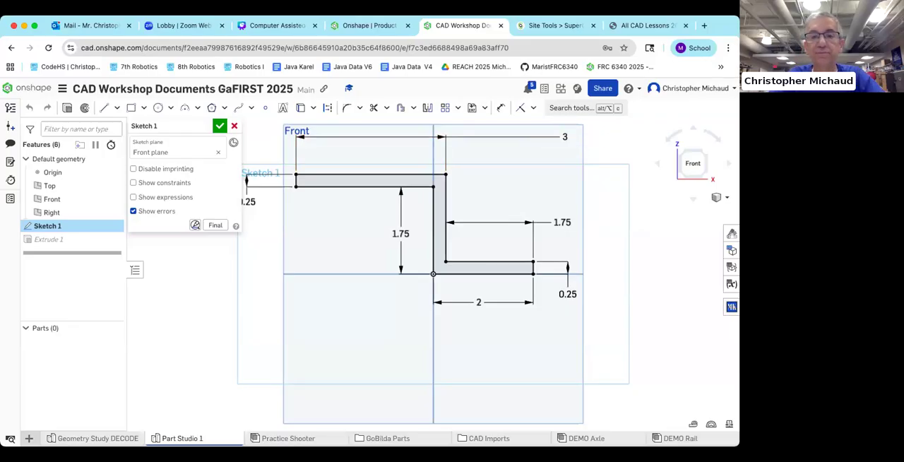
click(220, 125)
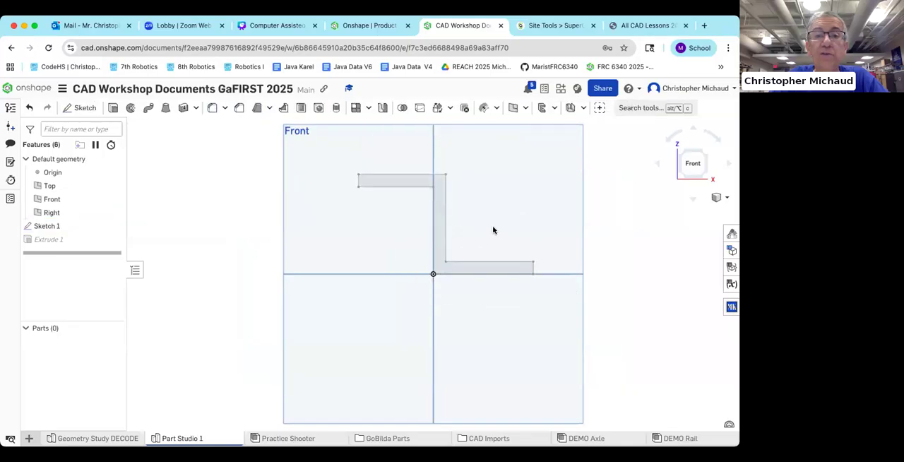
middle_drag(549, 203, 527, 206)
mouse_move(527, 207)
right_down()
mouse_move(518, 221)
mouse_move(537, 207)
right_up()
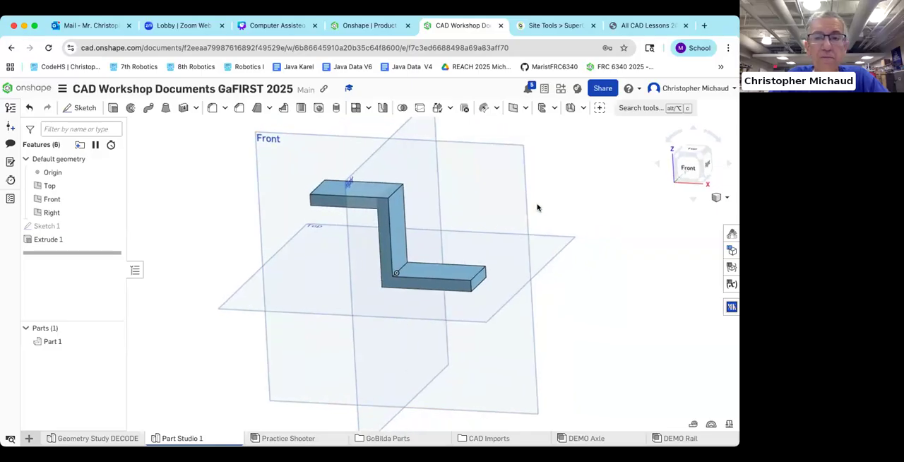
Step: Start an edge fillet on the two short vertical corner edges at the upper flange's free end
click(701, 159)
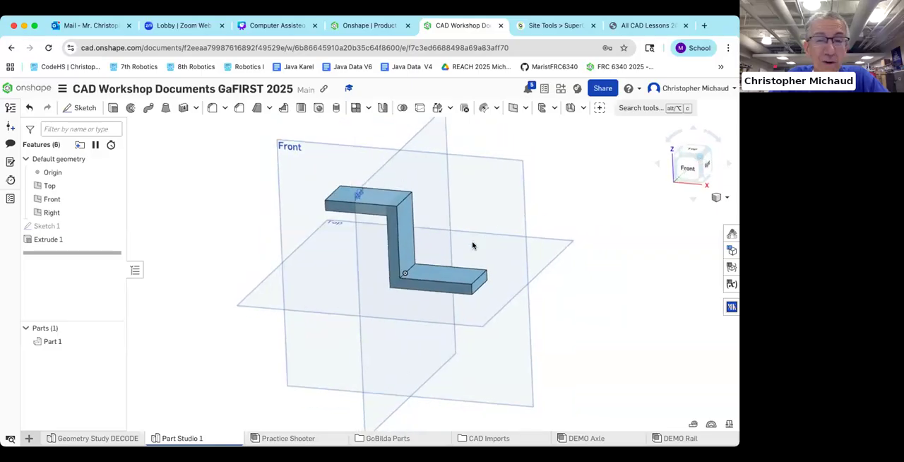
middle_drag(478, 244, 444, 237)
scroll(445, 238, up, 3)
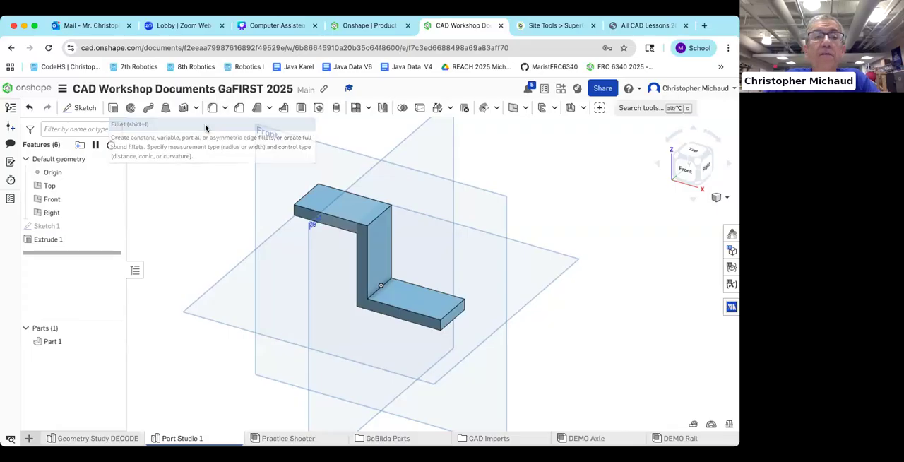
key(shift+f)
scroll(292, 212, up, 10)
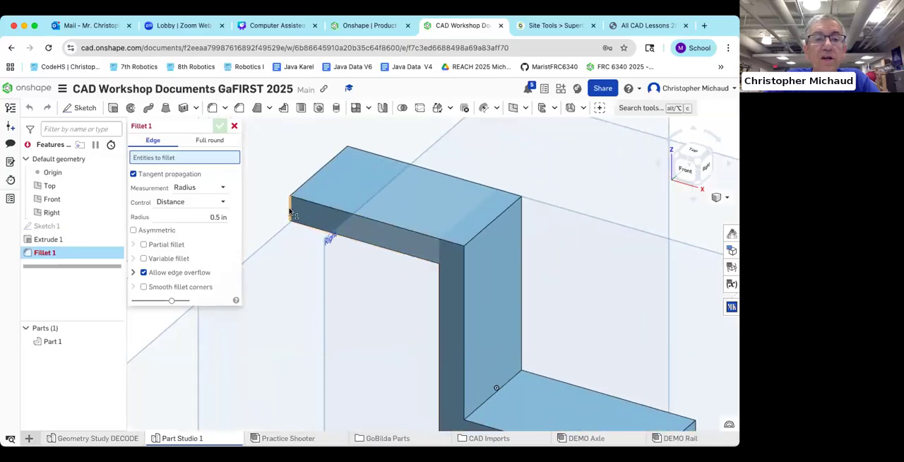
click(291, 212)
right_drag(289, 256, 388, 260)
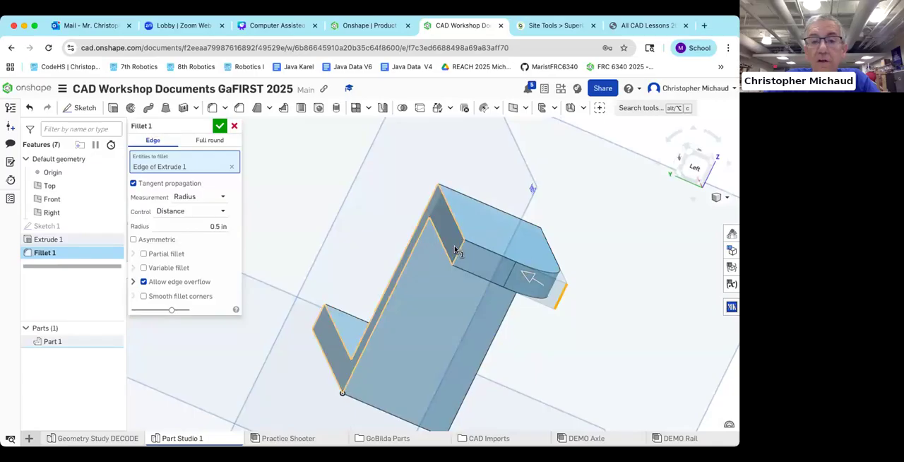
click(456, 252)
Step: Add the two short vertical corner edges at the lower flange's free end to the same fillet
right_drag(448, 312, 380, 313)
middle_drag(380, 313, 297, 282)
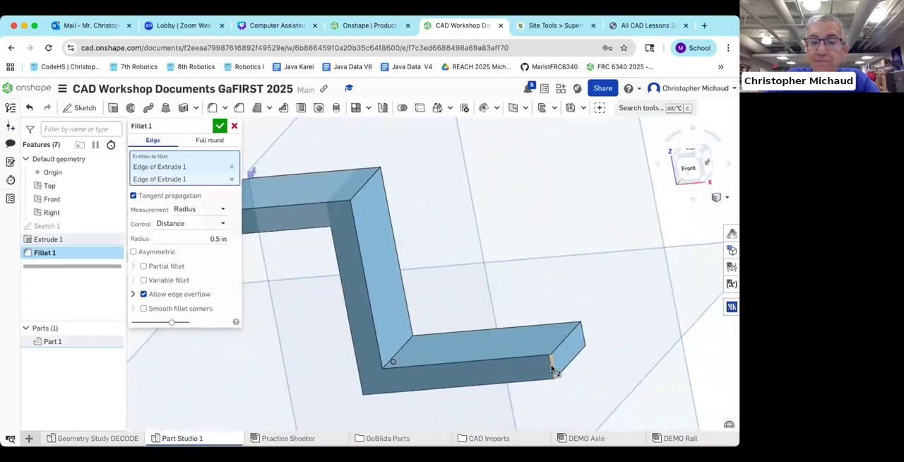
click(580, 344)
click(550, 366)
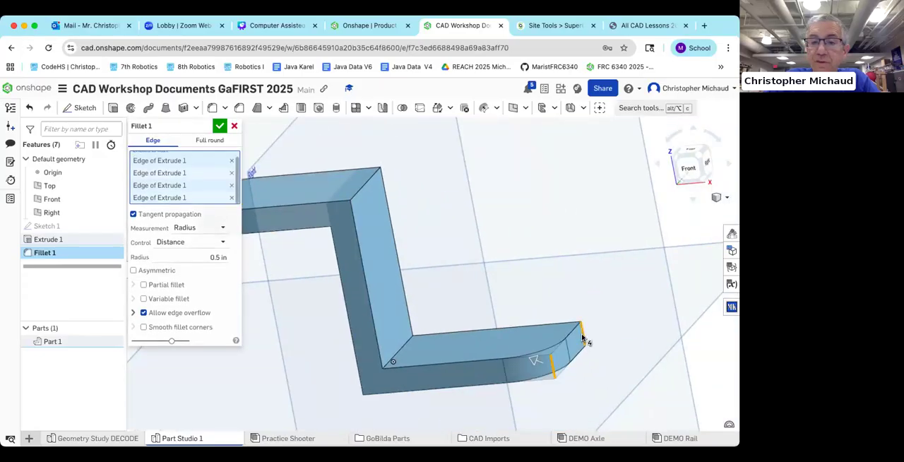
middle_drag(307, 346, 337, 343)
scroll(338, 343, down, 2)
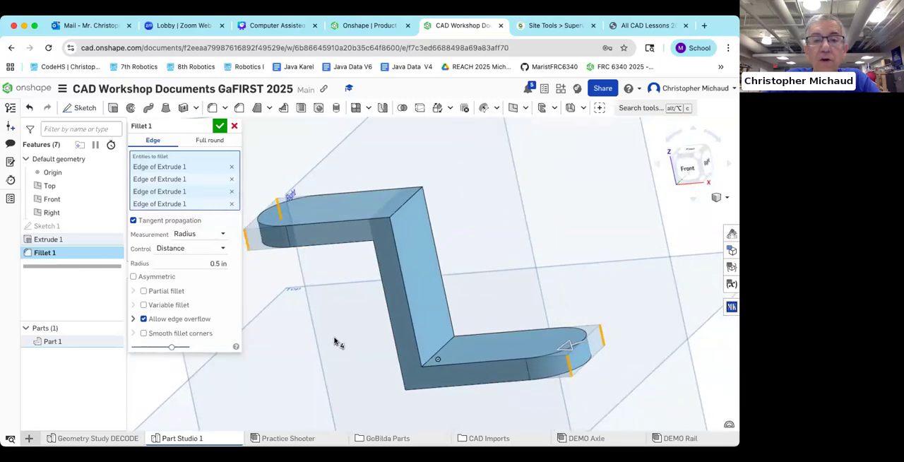
scroll(299, 345, down, 2)
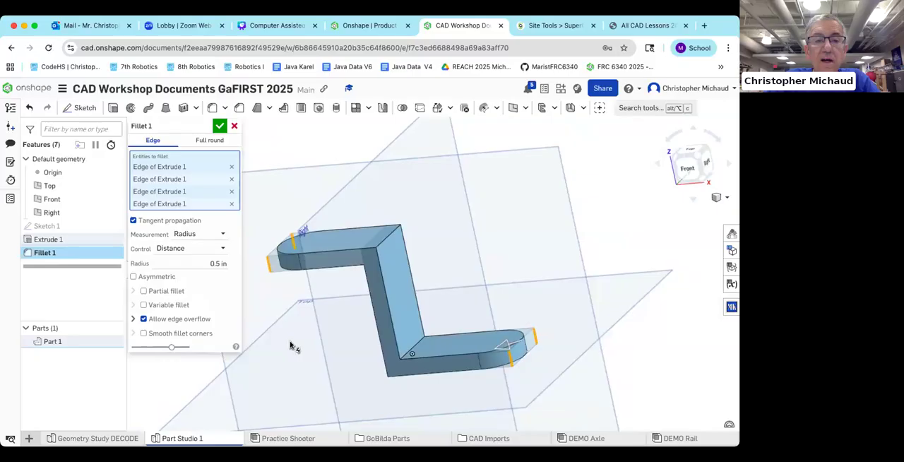
Step: Try a fillet radius of 0.25 in, set it back to 0.5 in and accept the fillet on both flange ends
right_drag(291, 345, 276, 311)
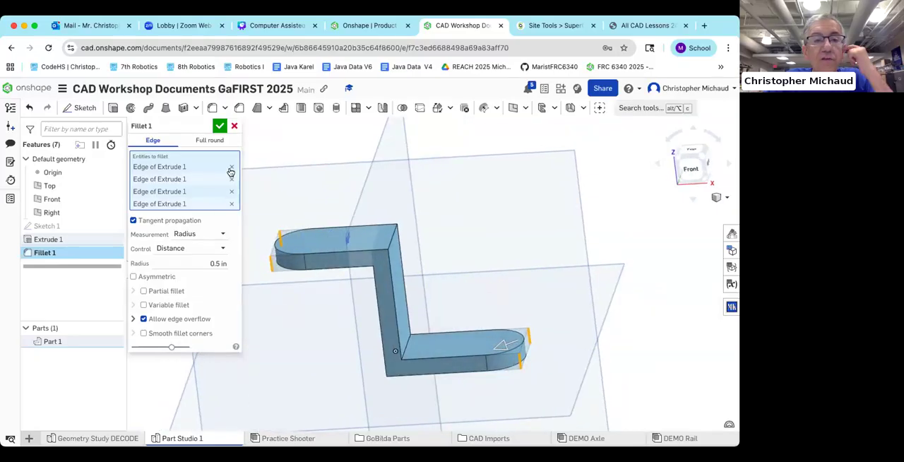
click(221, 262)
text(0.25)
key(Return)
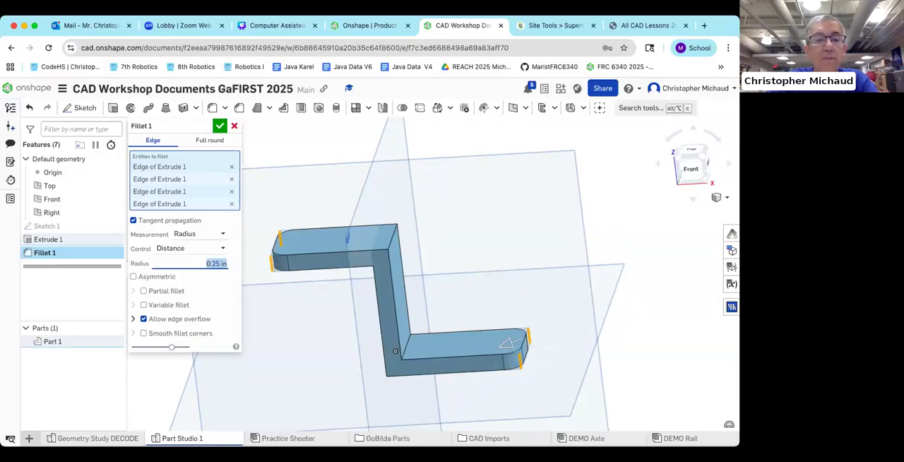
text(.5)
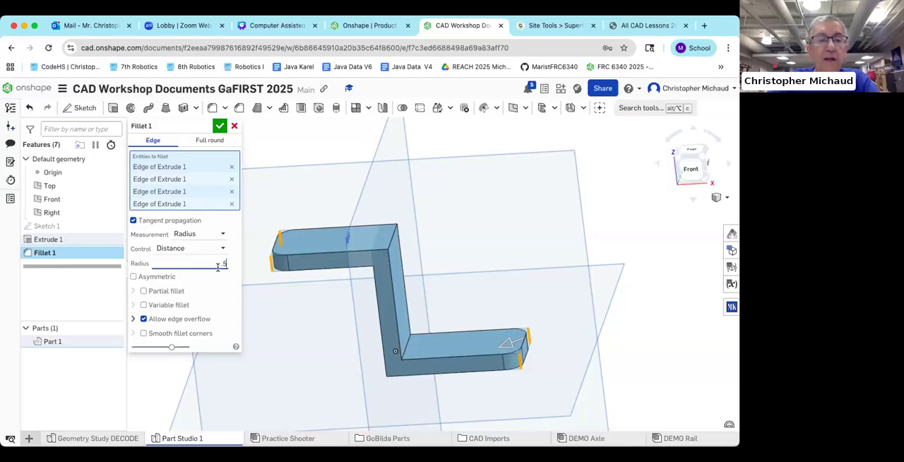
click(219, 126)
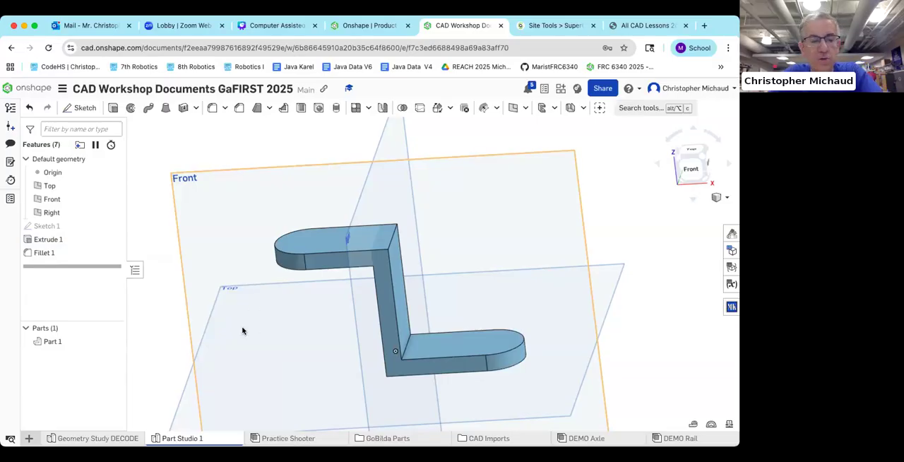
Step: Switch to the lesson PDF, read the bracket instructions from the fillet through the Hole tool, and return to the Onshape document
middle_drag(287, 326, 215, 308)
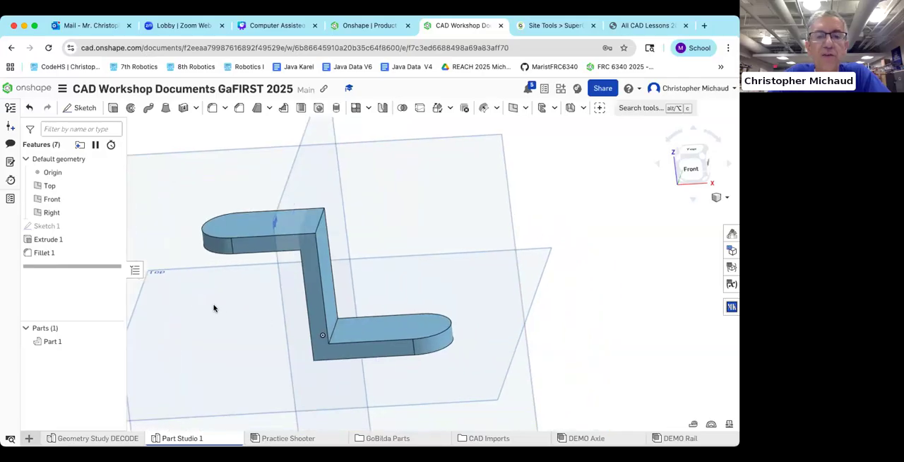
mouse_move(211, 308)
right_down()
mouse_move(199, 297)
mouse_move(195, 315)
mouse_move(208, 322)
right_up()
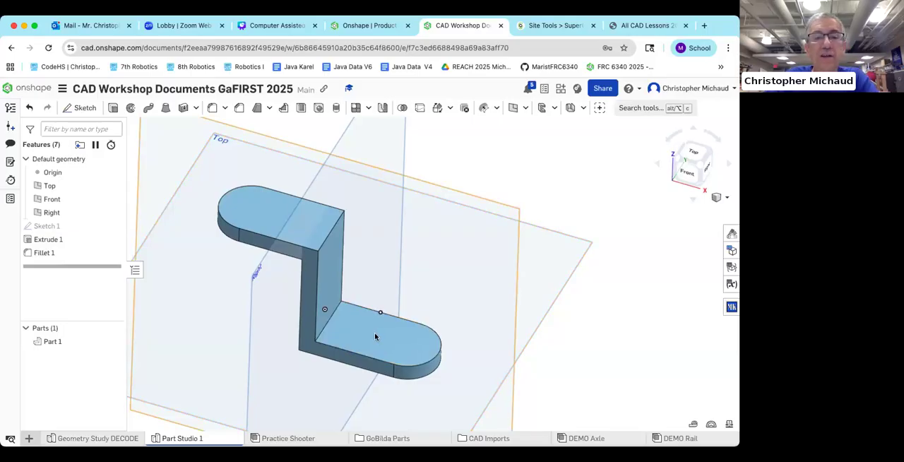
scroll(379, 334, up, 2)
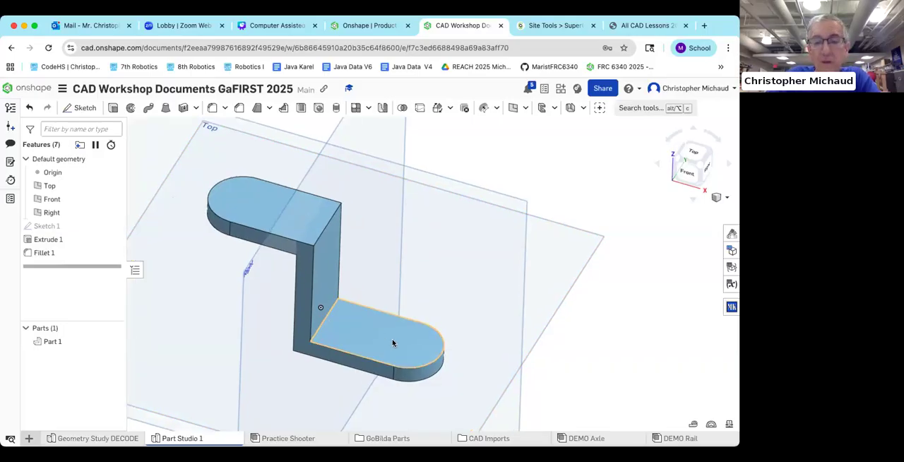
click(646, 25)
scroll(455, 253, down, 5)
scroll(453, 260, down, 13)
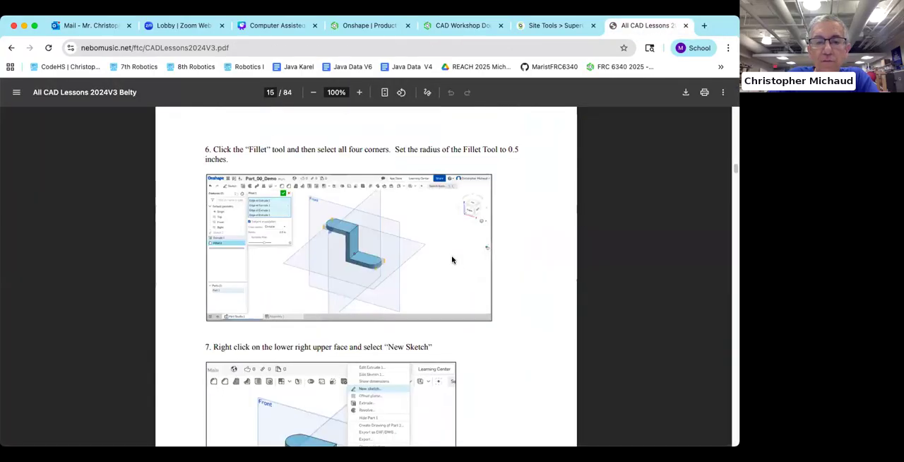
scroll(452, 260, down, 8)
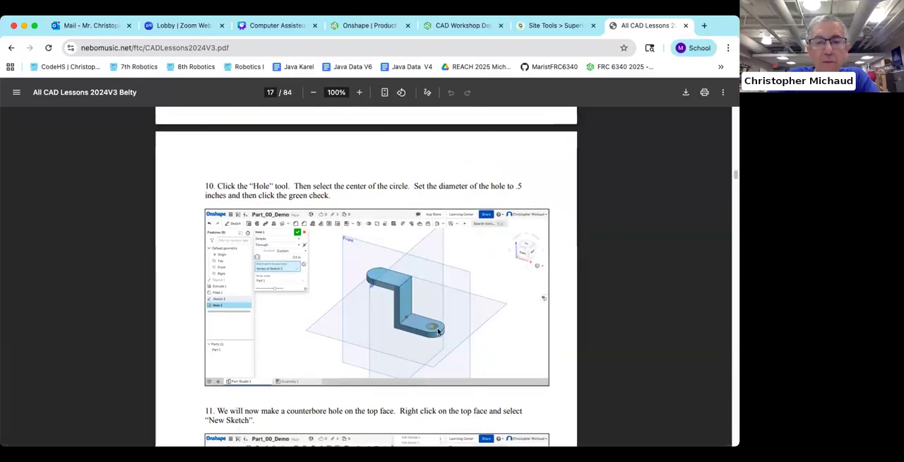
click(443, 31)
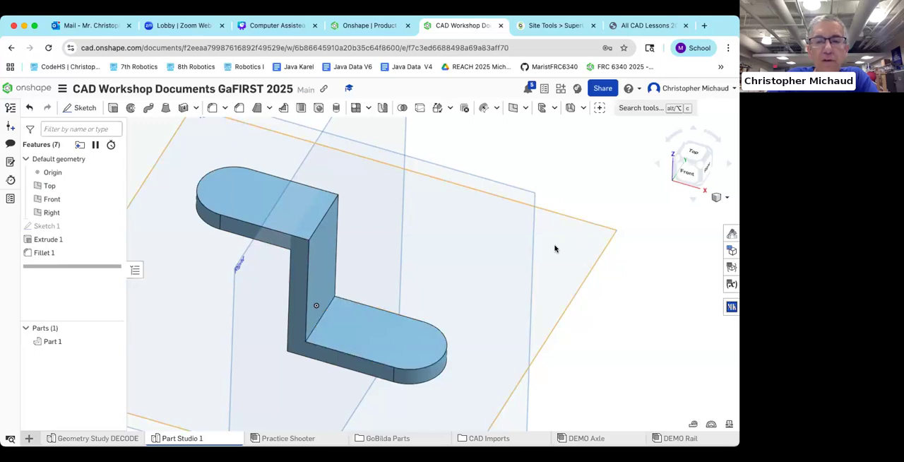
Step: Start a new sketch on the lower flange's upper face and view it straight from the top
right_click(379, 337)
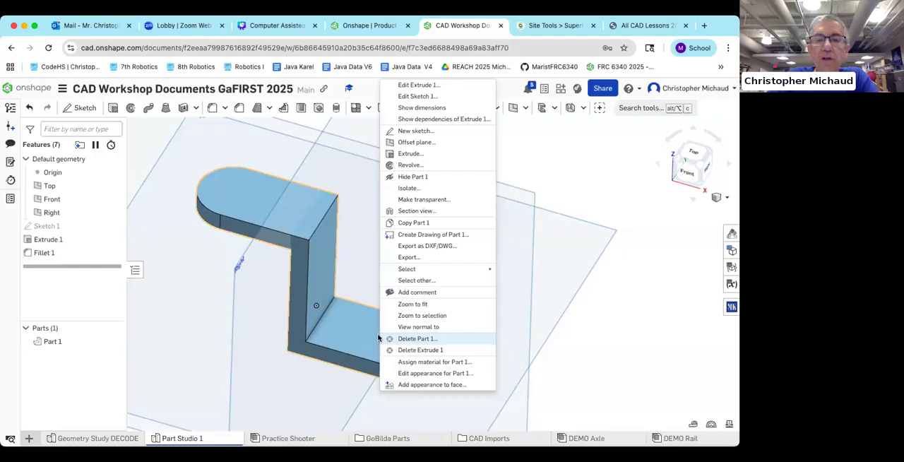
click(416, 132)
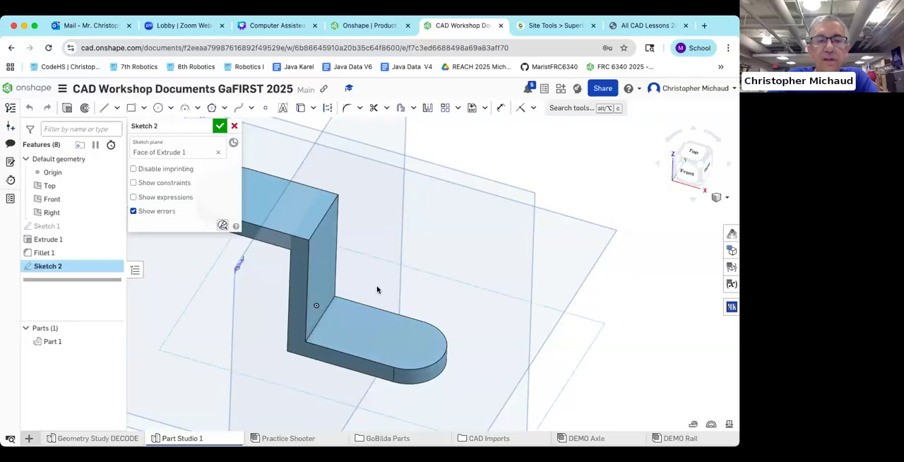
click(694, 151)
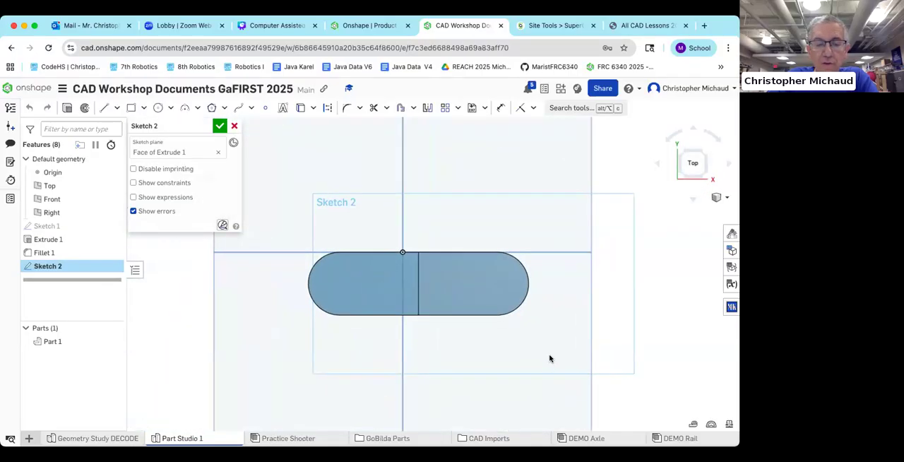
middle_drag(550, 355, 456, 342)
scroll(456, 342, up, 2)
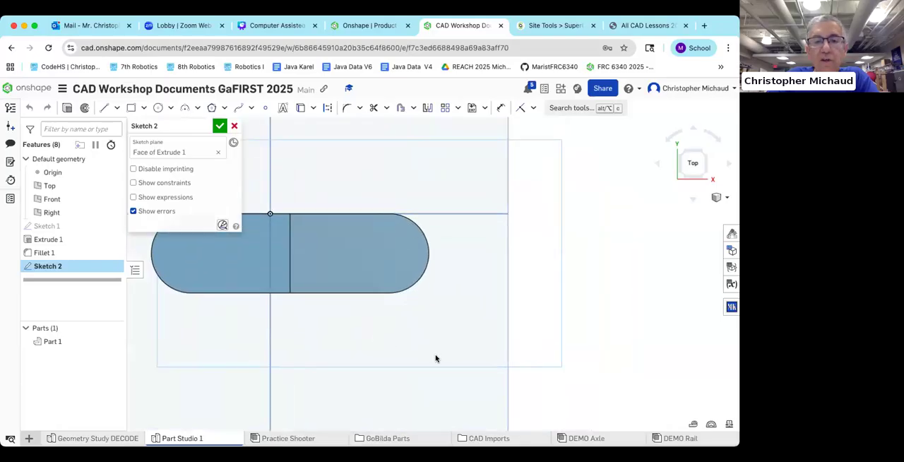
scroll(448, 363, up, 3)
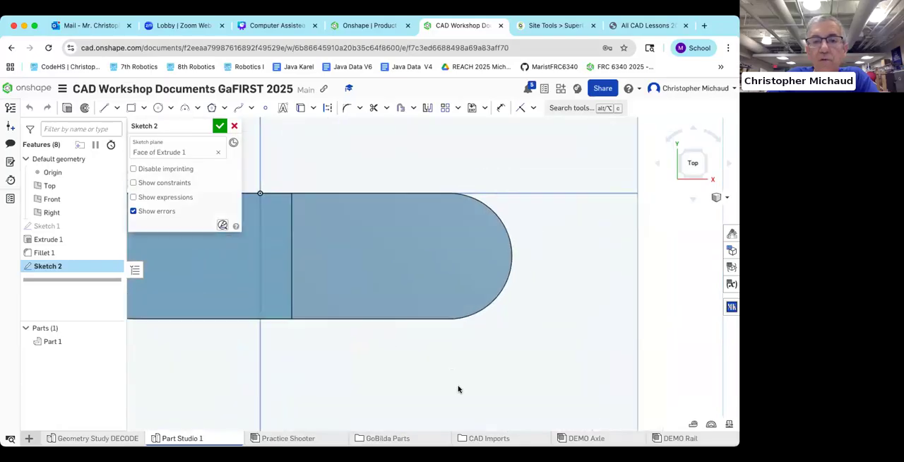
middle_drag(458, 387, 454, 390)
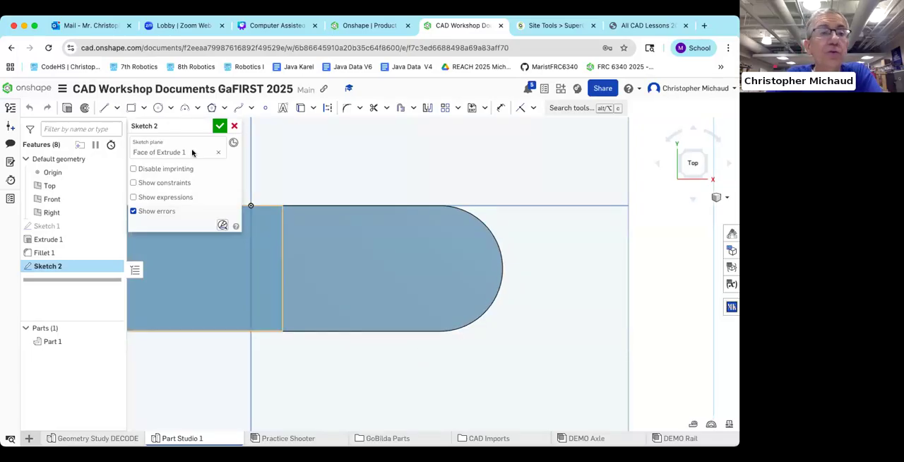
Step: Sketch a 0.5 in diameter circle centred on the lower flange's rounded end and accept the sketch
click(157, 109)
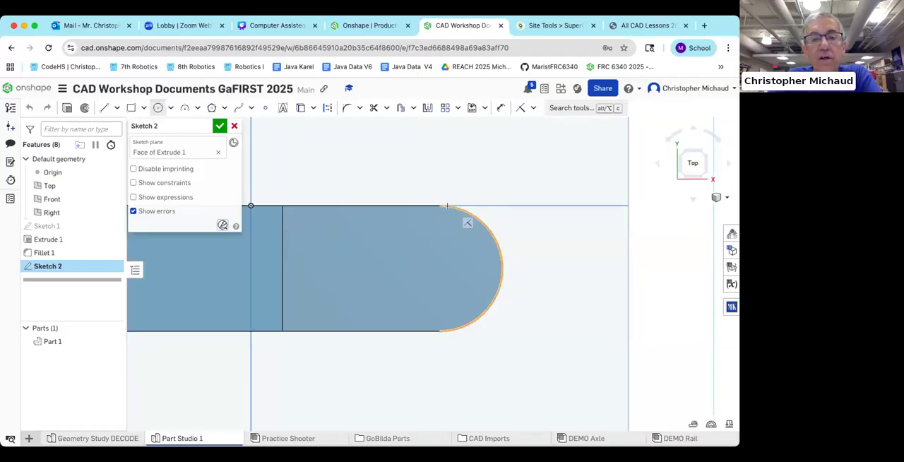
click(439, 268)
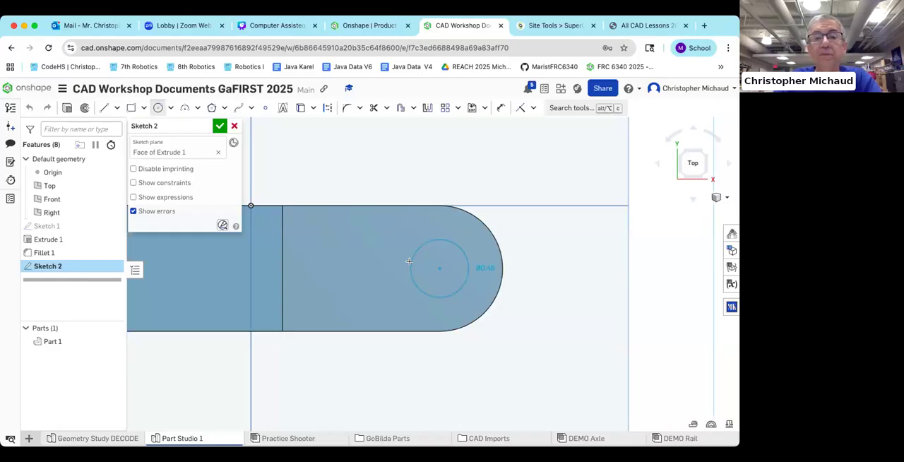
click(407, 261)
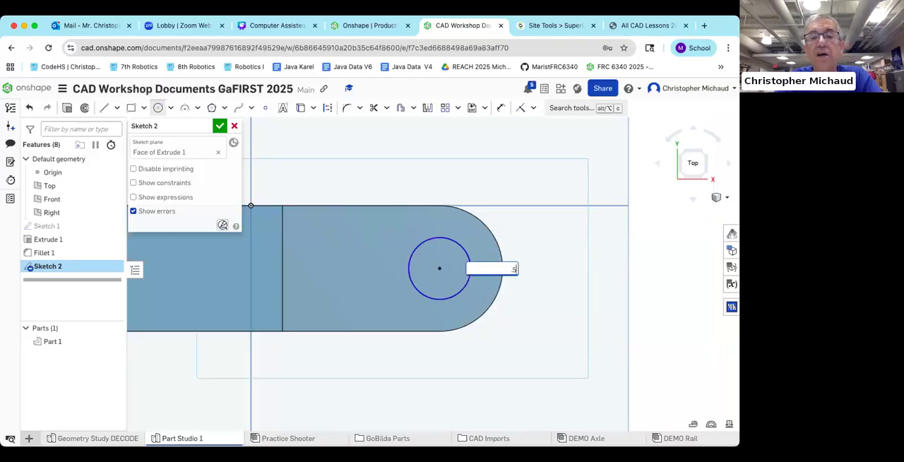
key(Return)
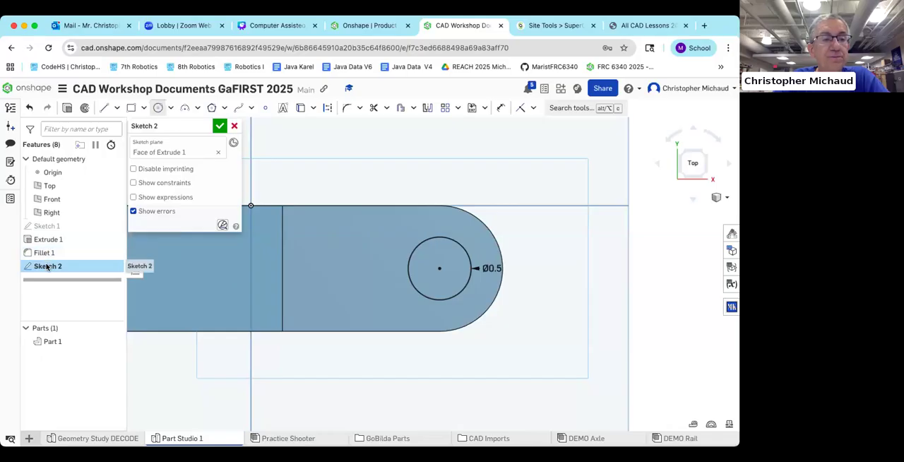
click(219, 126)
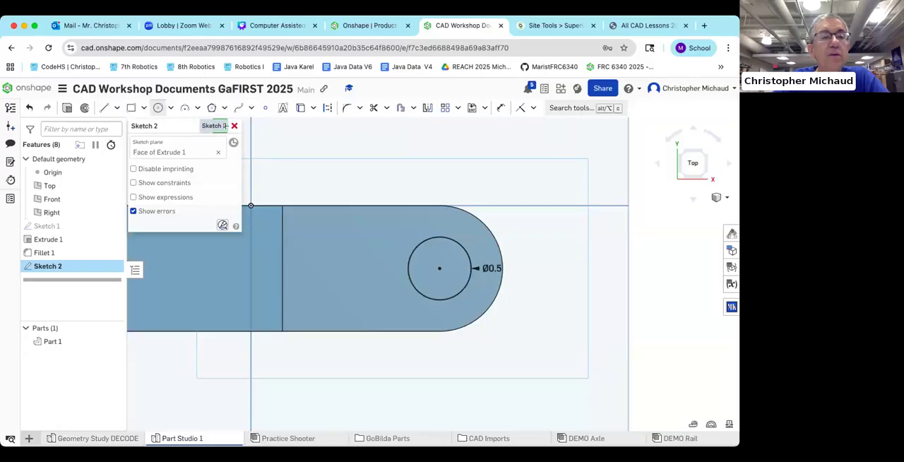
click(220, 127)
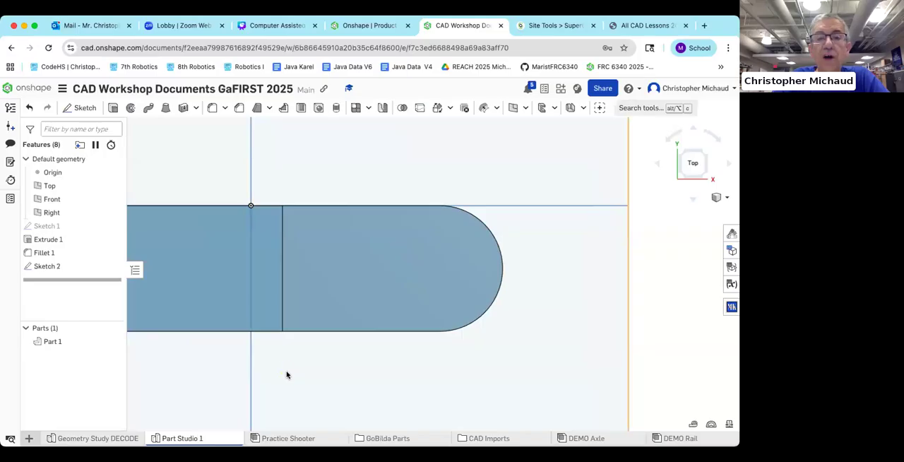
Step: Create a simple drilled hole of 0.5 in diameter through all at the sketched circle's centre on the lower flange
mouse_move(275, 368)
right_down()
mouse_move(260, 375)
mouse_move(256, 355)
mouse_move(267, 348)
right_up()
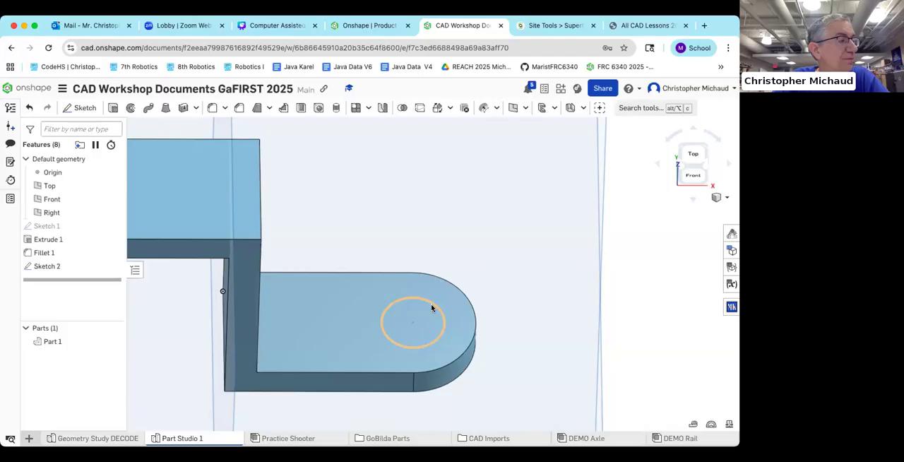
click(319, 109)
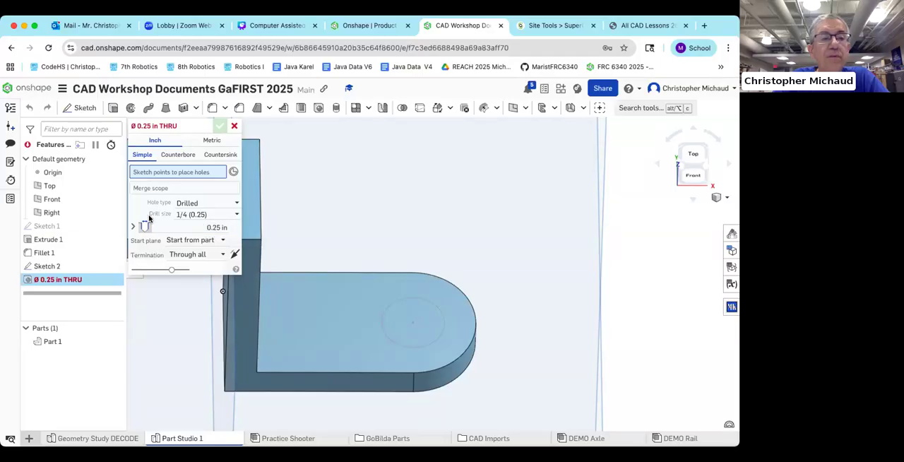
click(412, 324)
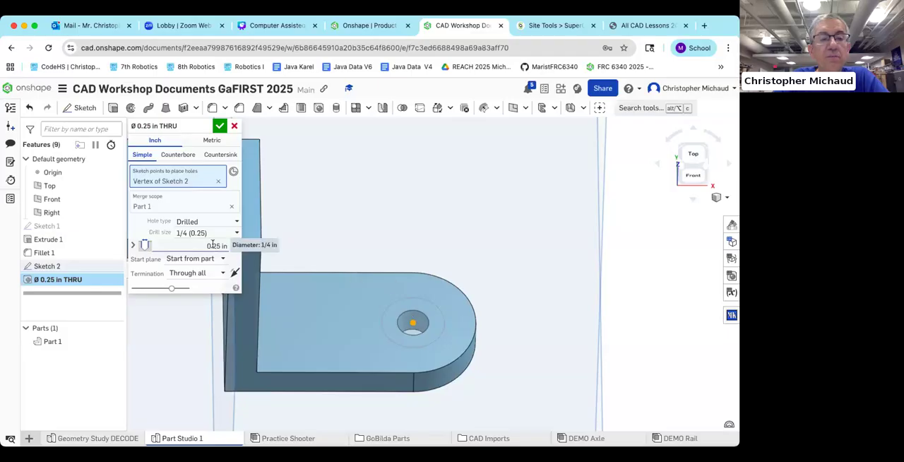
click(216, 244)
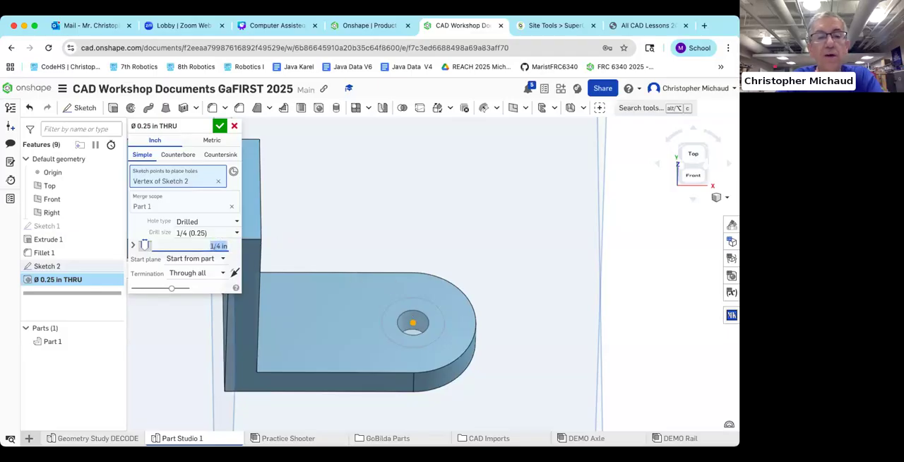
text(.5)
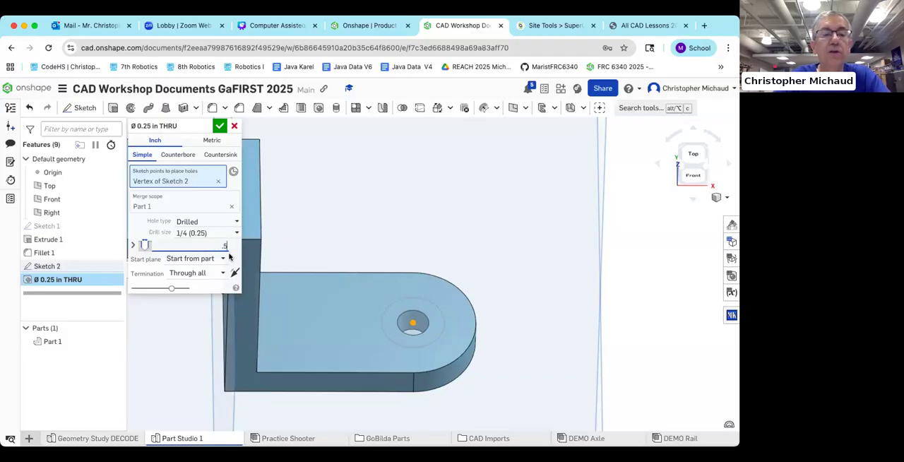
click(221, 126)
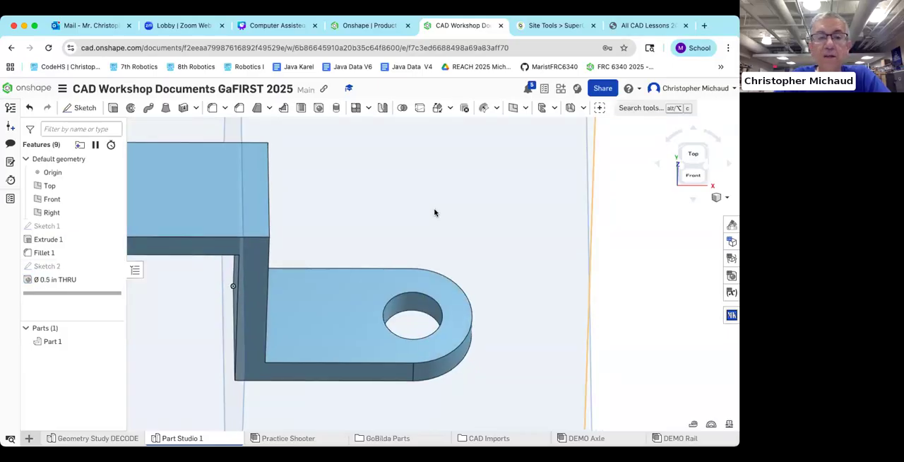
Step: Switch to the lesson PDF, look over the counterbore hole instructions and the following exercise, and return to the Onshape document
scroll(431, 212, down, 1)
right_drag(451, 206, 446, 195)
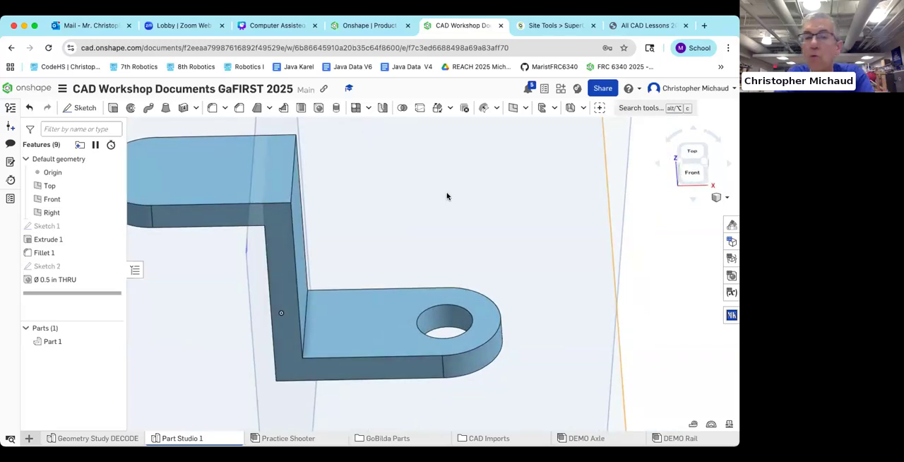
right_drag(447, 196, 486, 213)
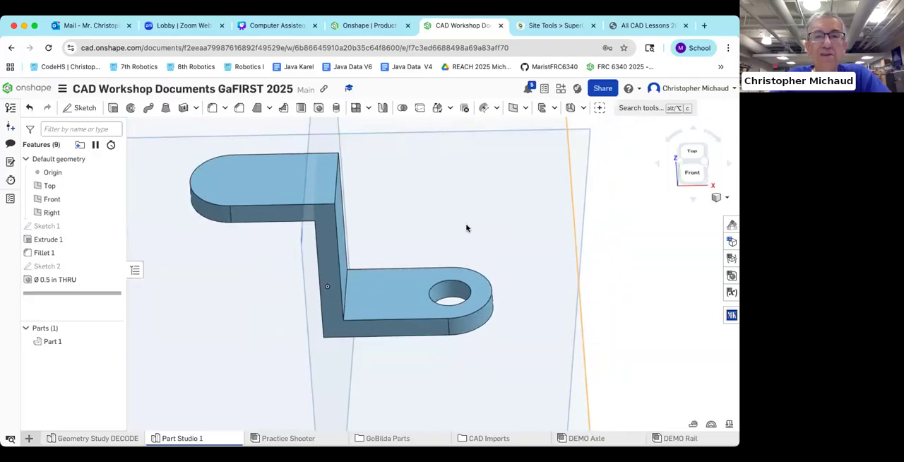
middle_drag(466, 228, 446, 244)
click(620, 26)
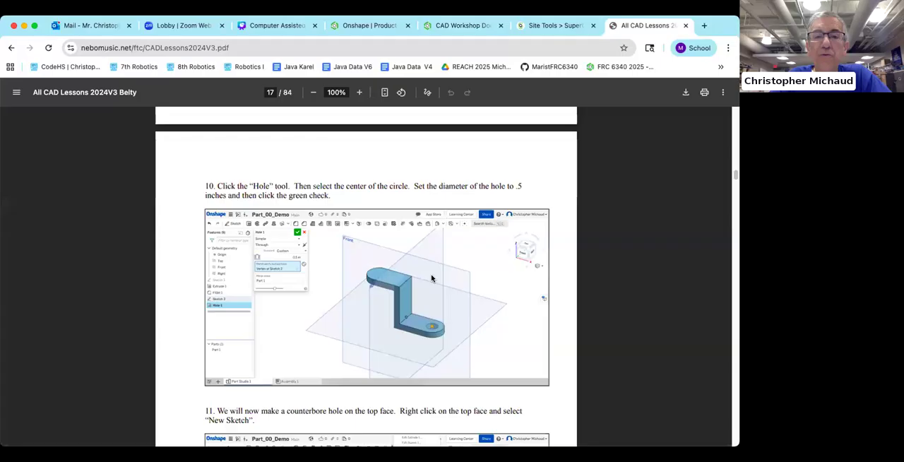
scroll(727, 185, down, 4)
drag(734, 180, 735, 193)
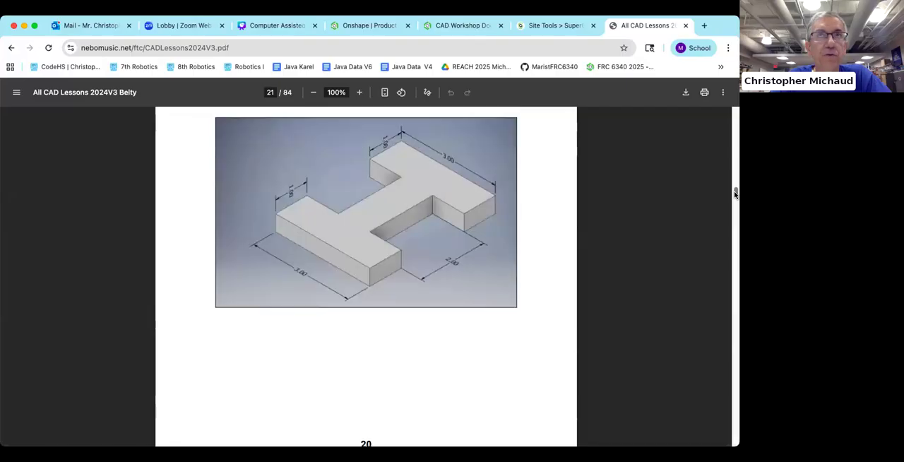
drag(734, 192, 735, 165)
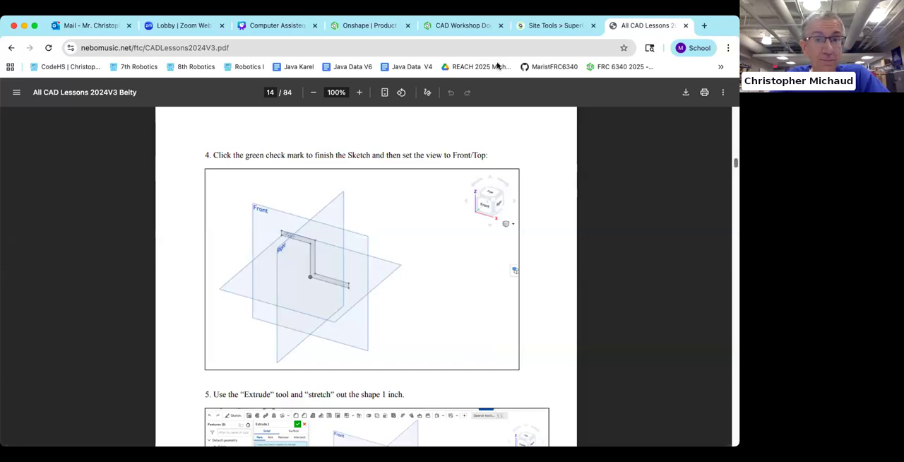
click(459, 26)
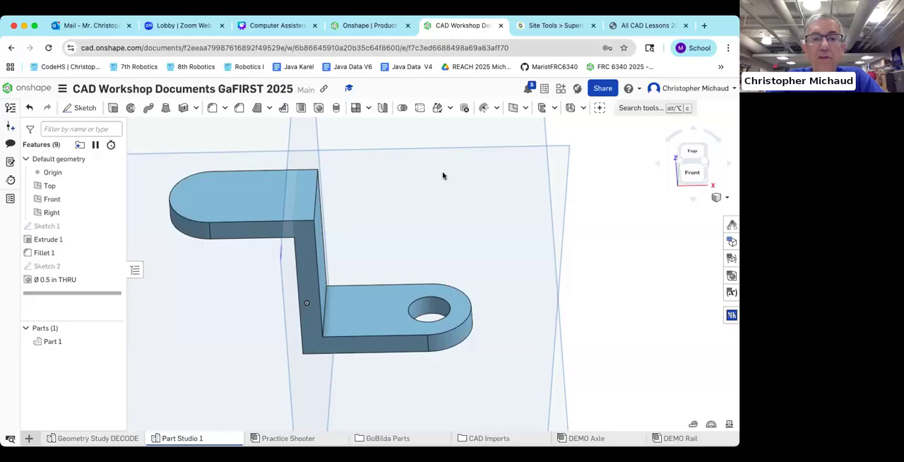
Step: View the bracket isometrically, open the Geometry Study DECODE studio, and return to Part Studio 1
scroll(445, 184, down, 5)
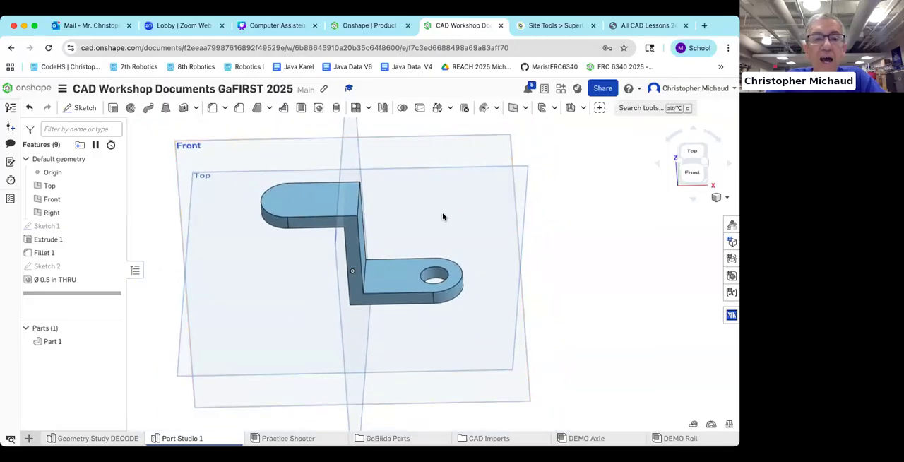
middle_drag(443, 214, 444, 216)
right_drag(444, 216, 429, 212)
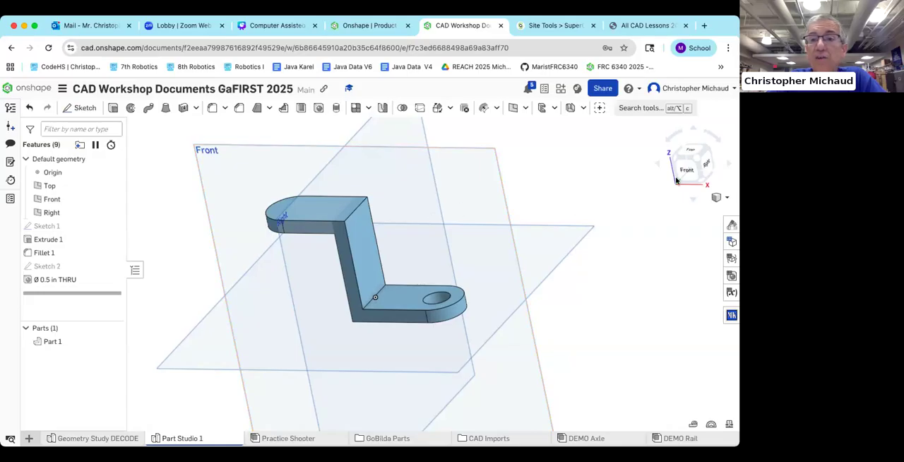
click(695, 163)
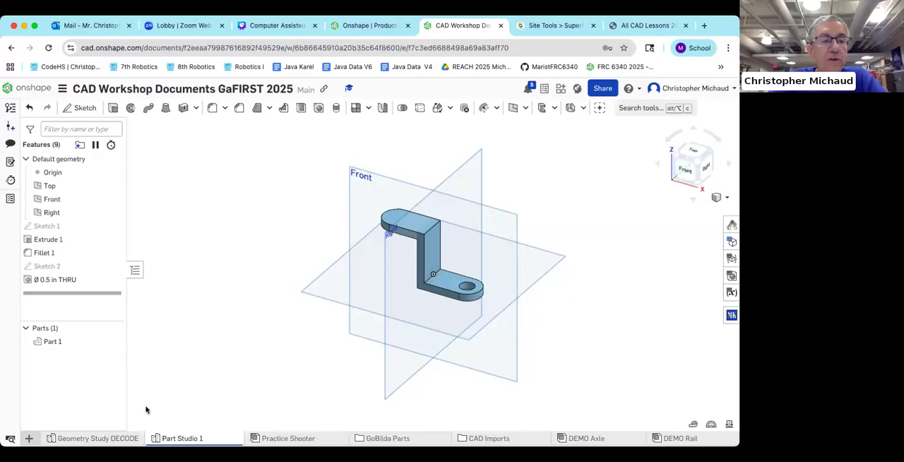
click(106, 438)
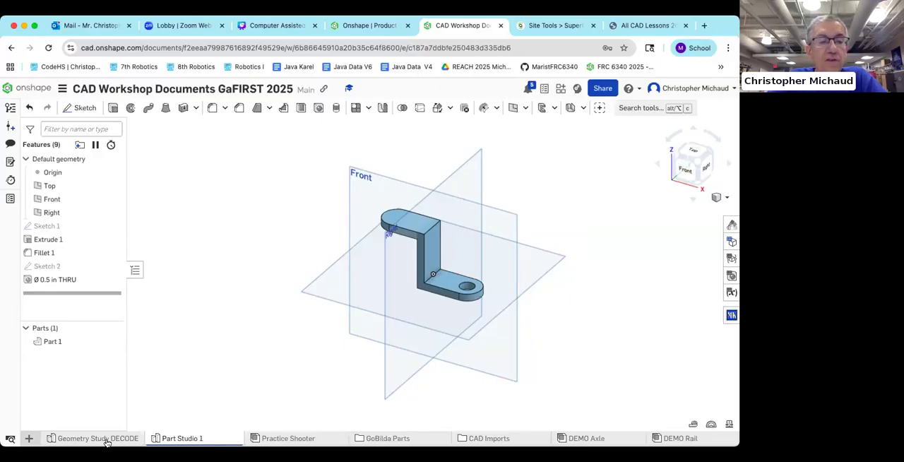
click(191, 439)
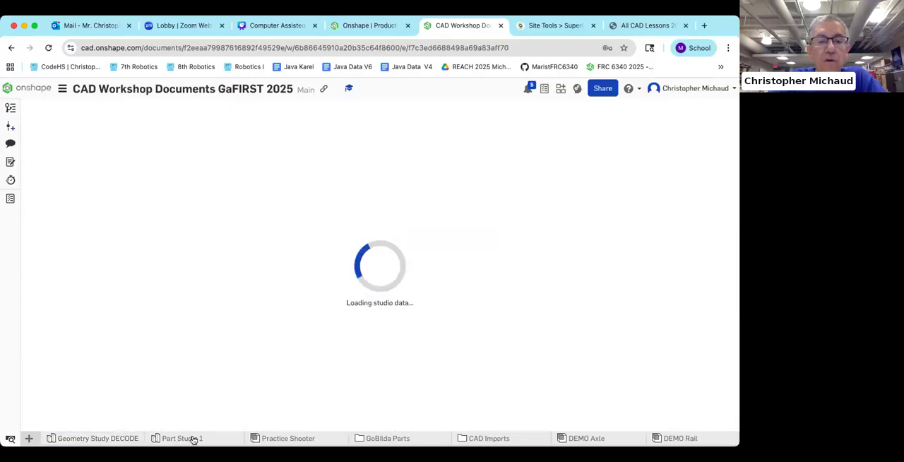
Step: Look at the Practice Shooter assembly and create a new assembly in the document
click(267, 438)
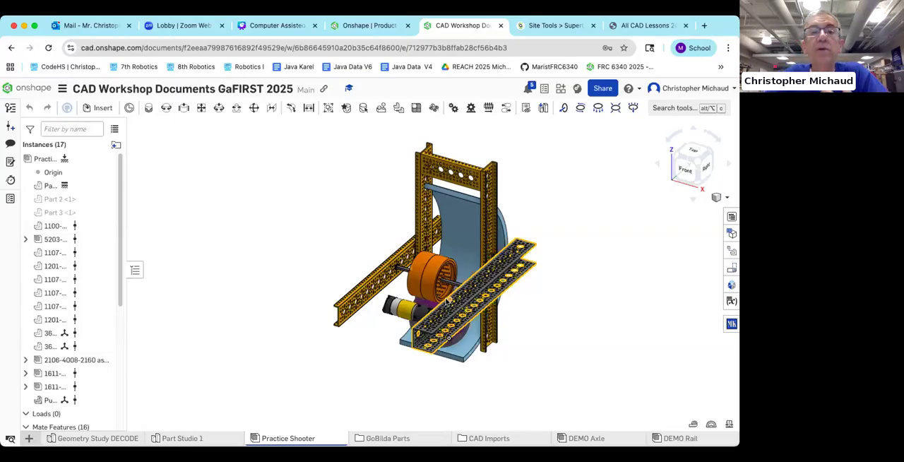
scroll(485, 276, up, 3)
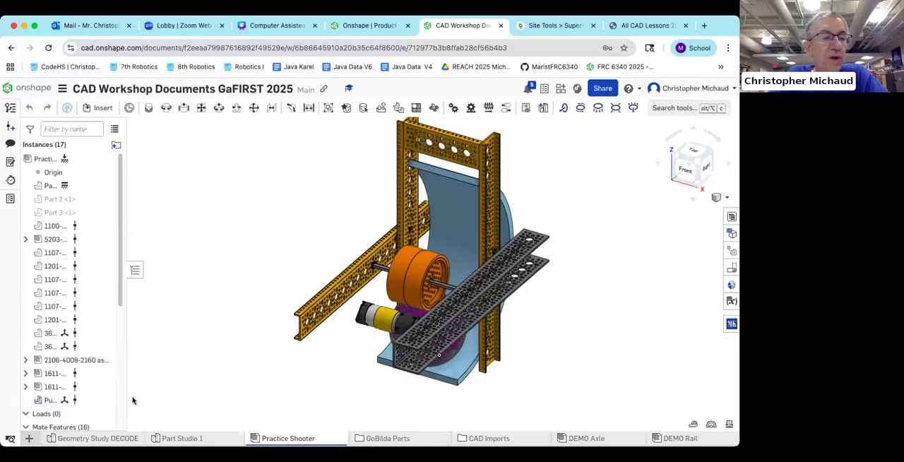
click(30, 439)
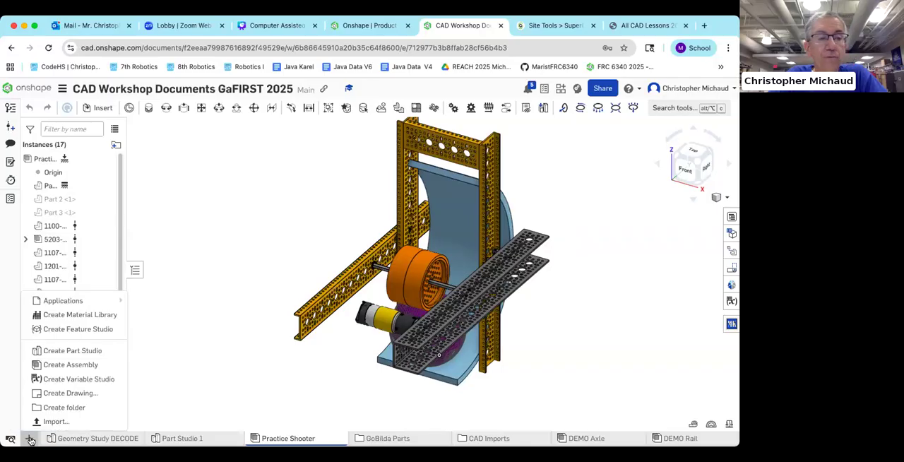
click(69, 366)
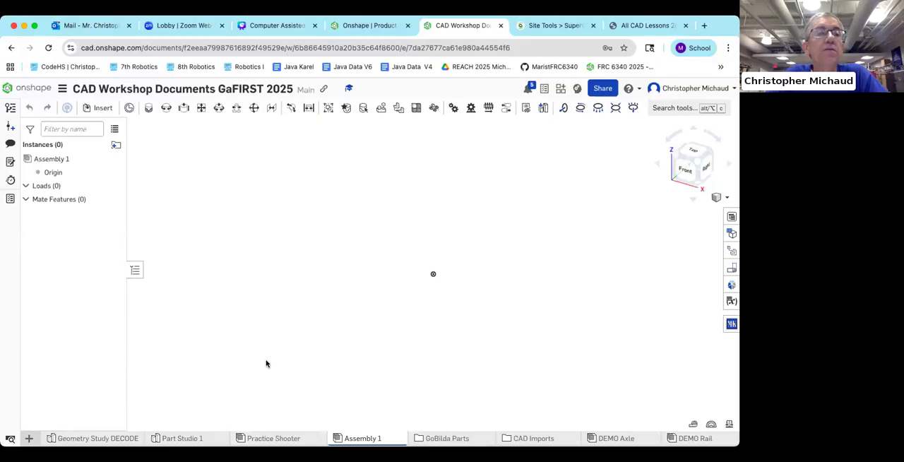
Step: Start inserting parts from other documents, search the public ones for "Marist FTC", and open Marist GoBilda FTC Kit Parts 2022-2023
click(100, 109)
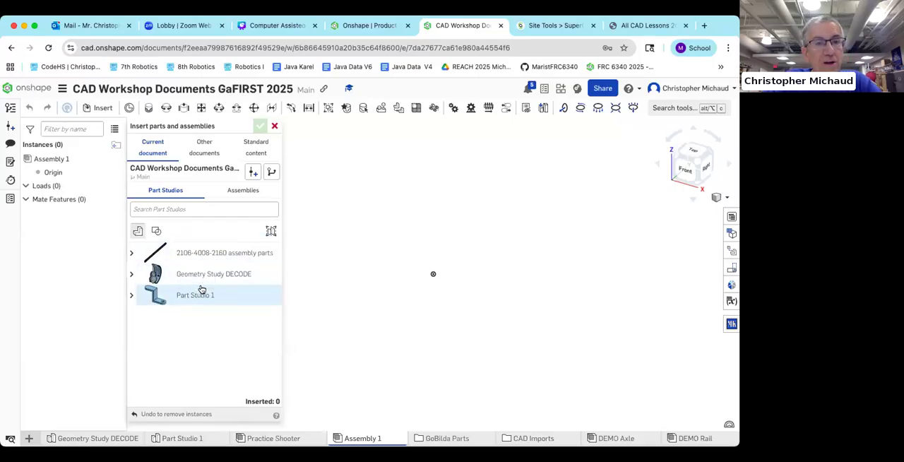
click(209, 148)
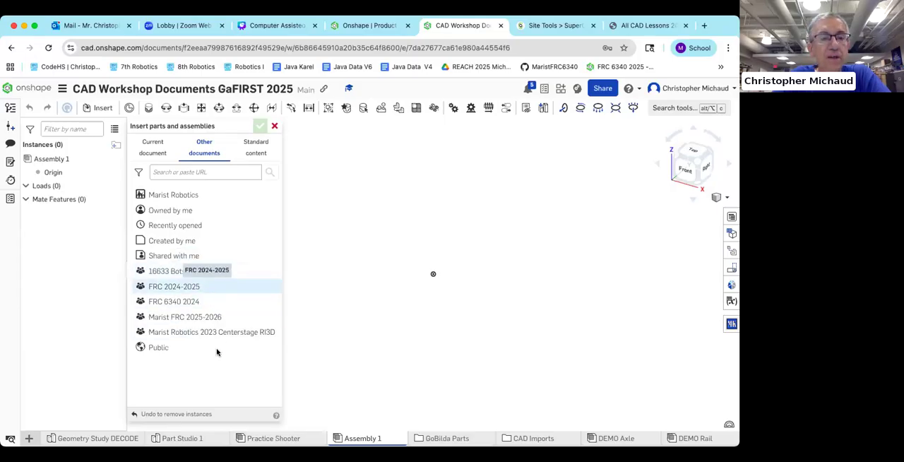
click(155, 348)
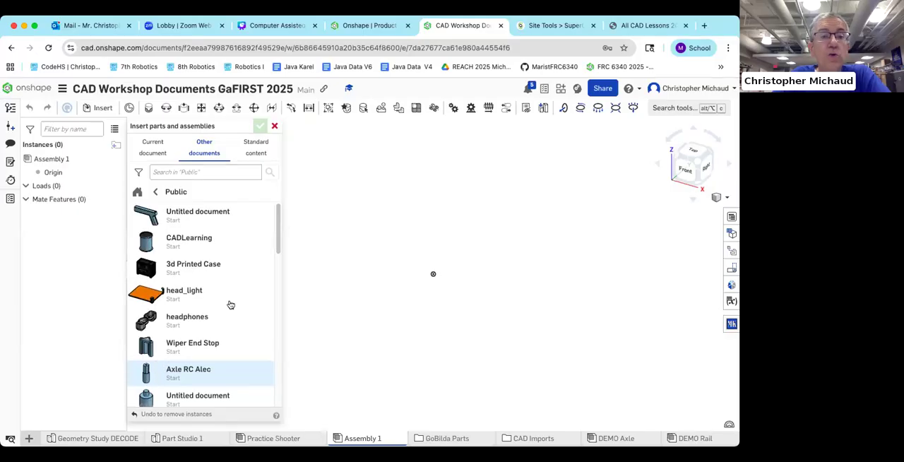
drag(278, 243, 271, 203)
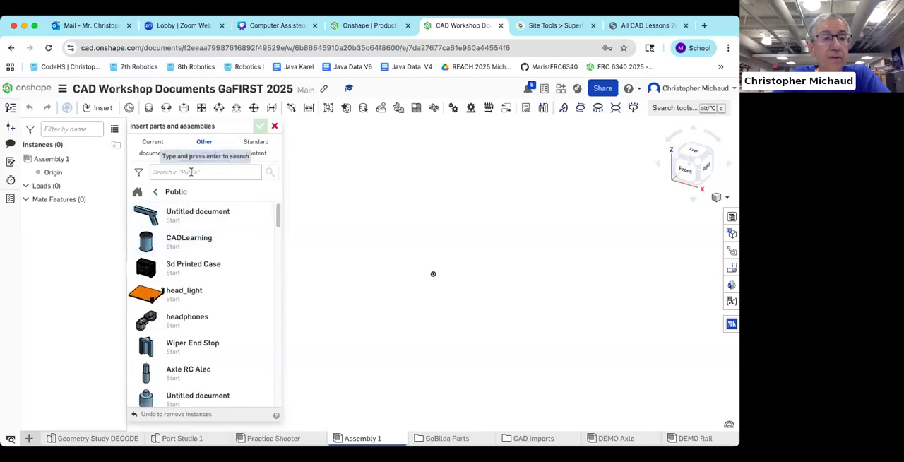
click(190, 171)
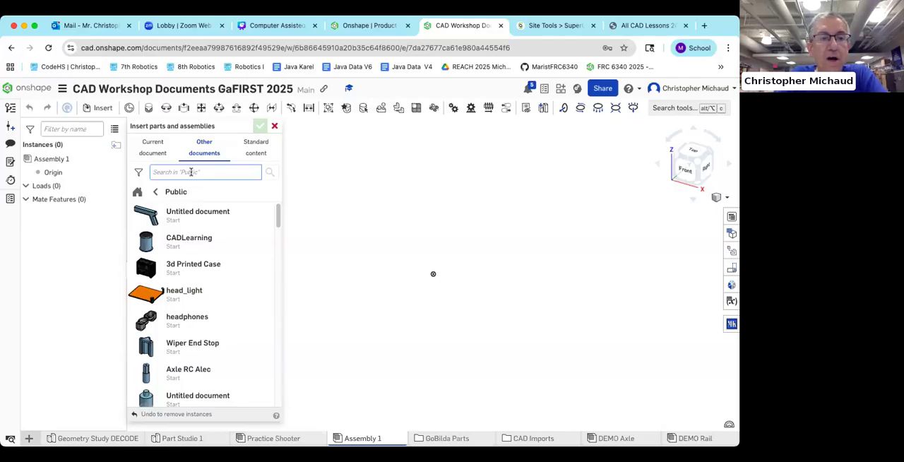
text(Marist FTC)
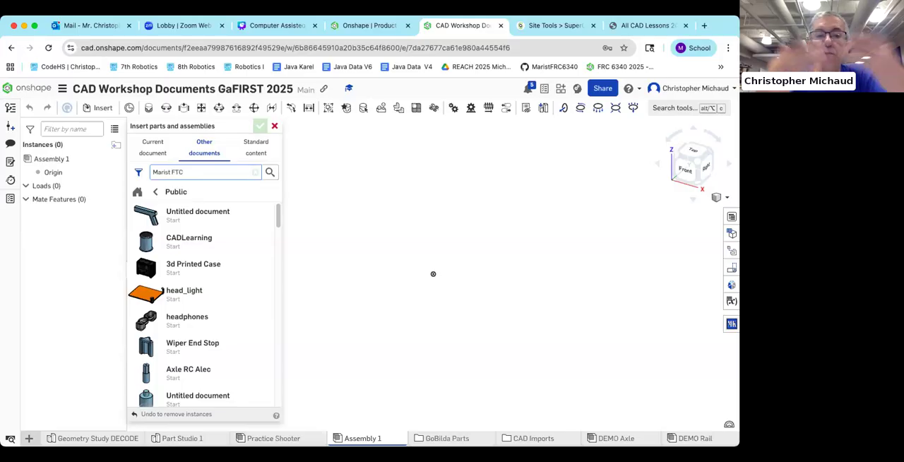
key(Return)
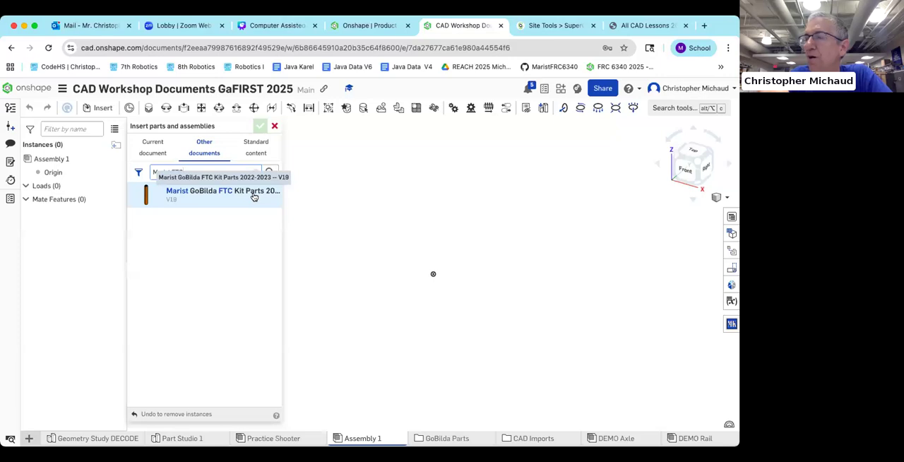
click(215, 196)
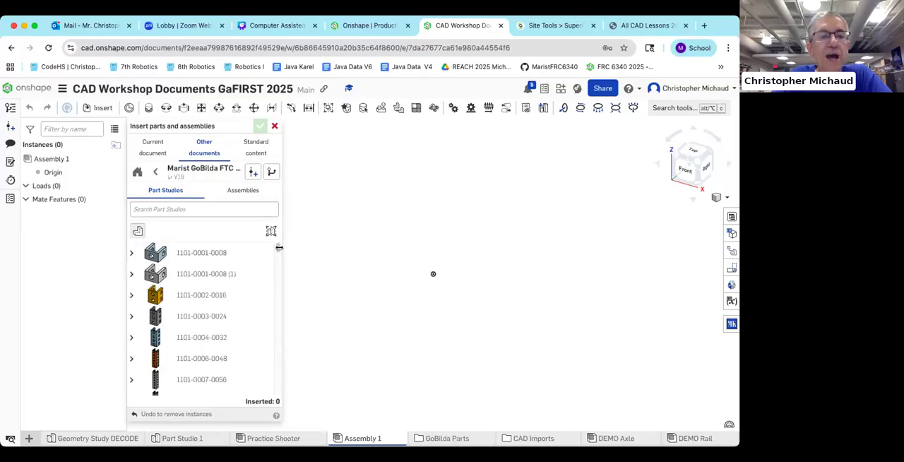
Step: Look through the part studios and assemblies offered by the GoBilda kit document
drag(279, 248, 279, 329)
drag(282, 272, 280, 238)
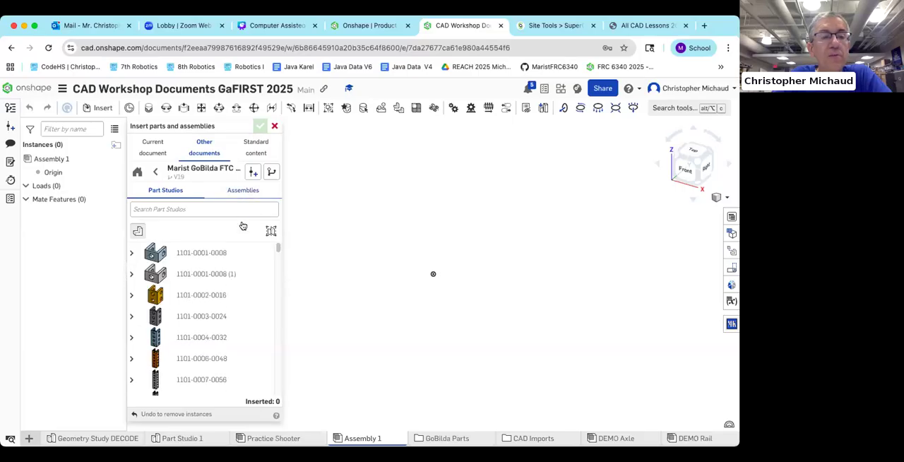
click(242, 190)
scroll(278, 229, down, 3)
scroll(278, 226, up, 3)
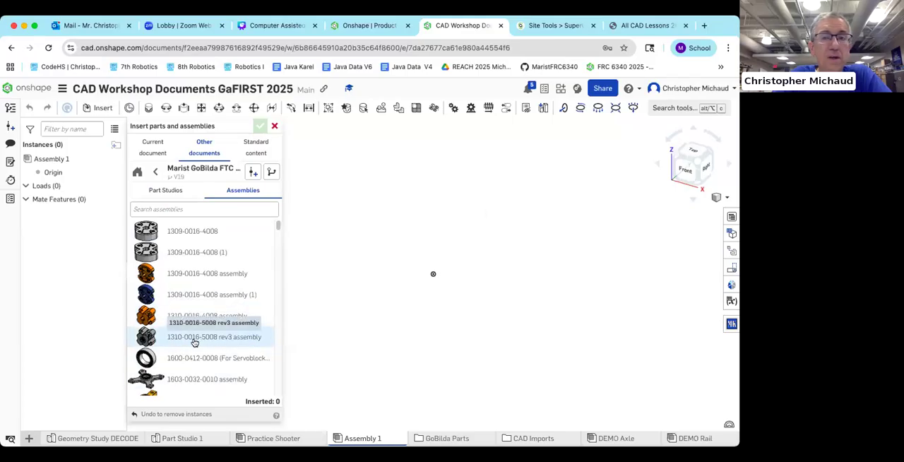
click(644, 25)
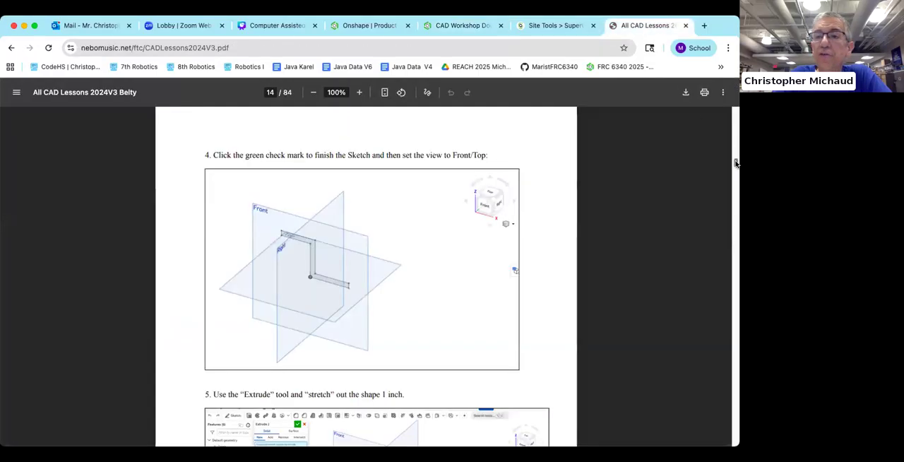
drag(735, 161, 736, 346)
scroll(485, 247, up, 3)
scroll(483, 244, up, 15)
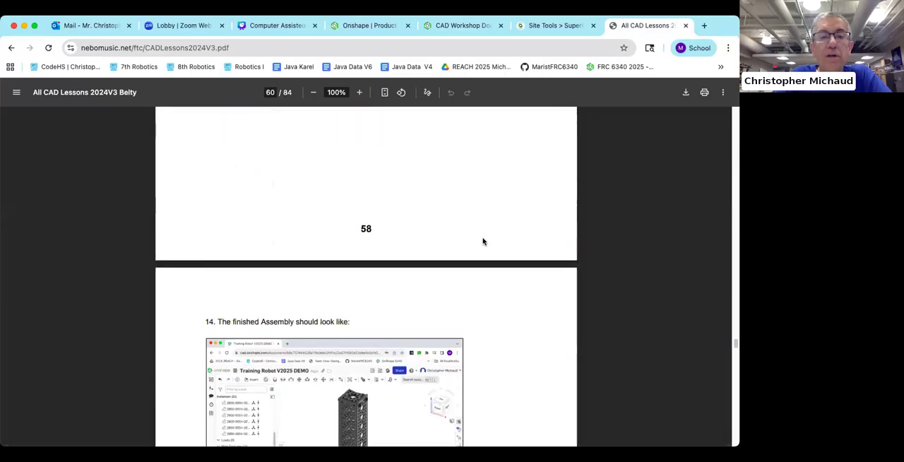
scroll(482, 238, up, 15)
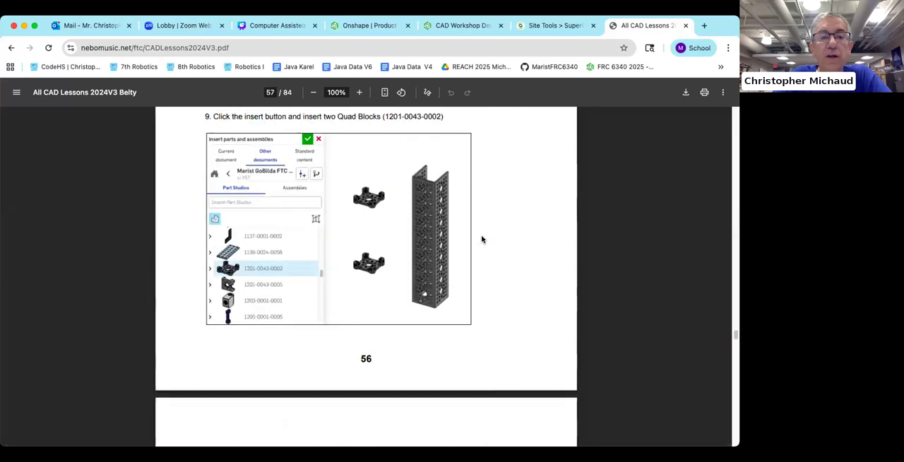
scroll(482, 239, up, 5)
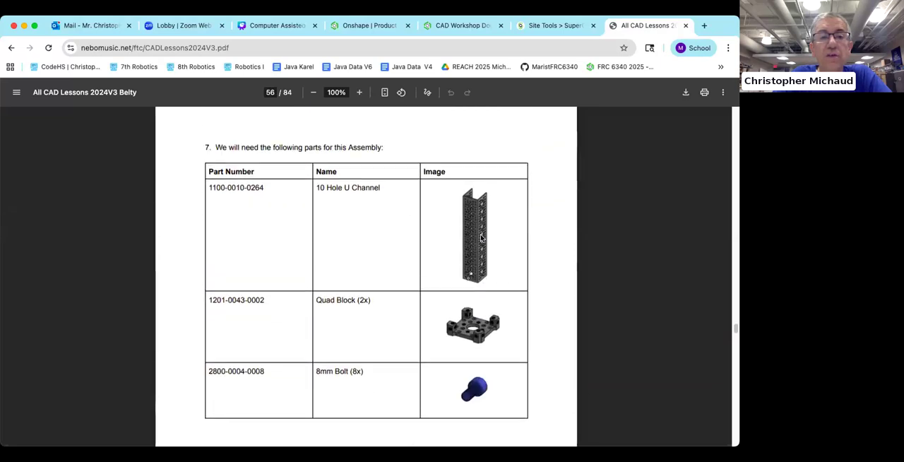
scroll(480, 239, down, 5)
scroll(480, 237, up, 2)
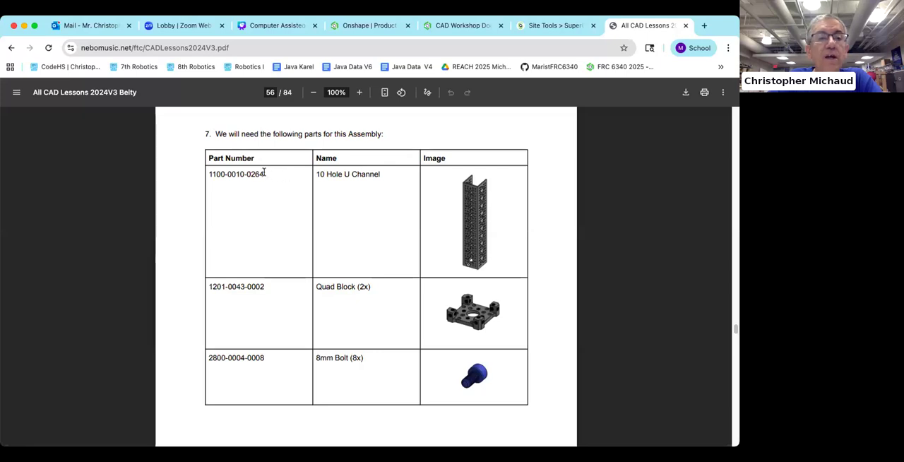
drag(260, 173, 208, 174)
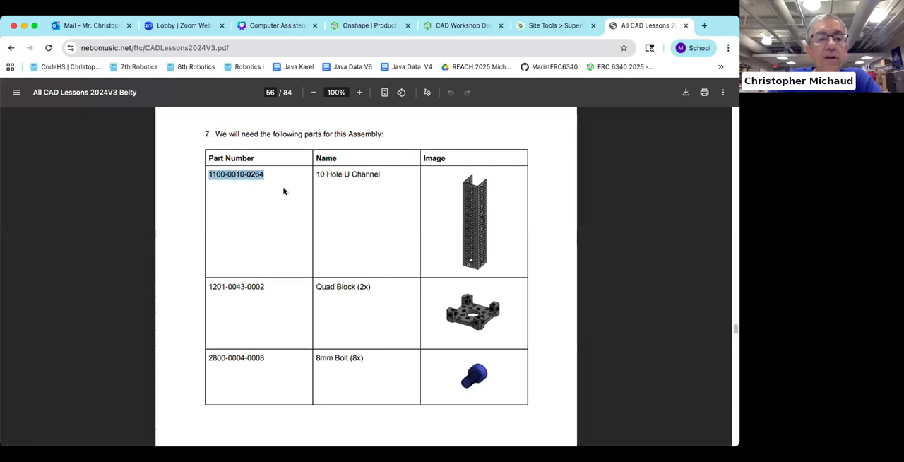
click(463, 25)
click(165, 190)
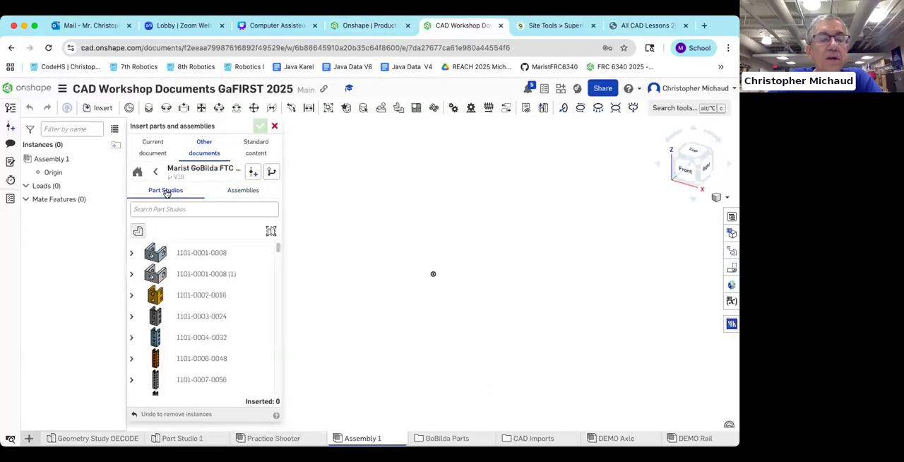
click(164, 209)
text(1100)
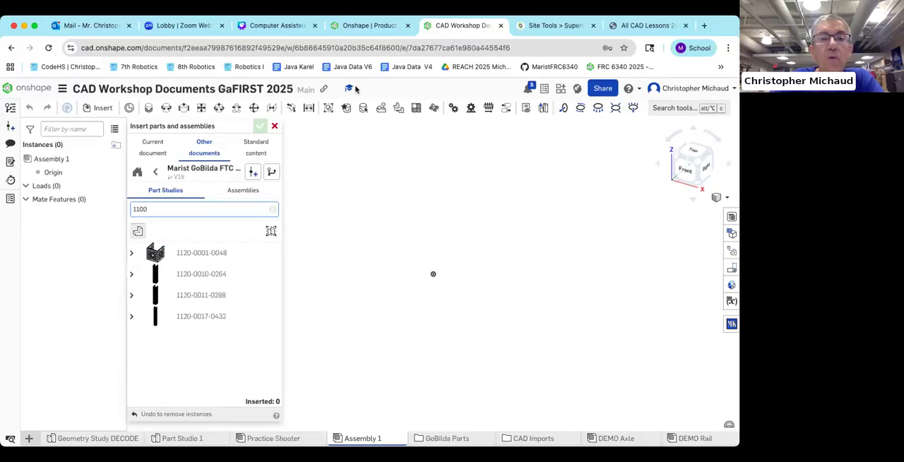
click(629, 29)
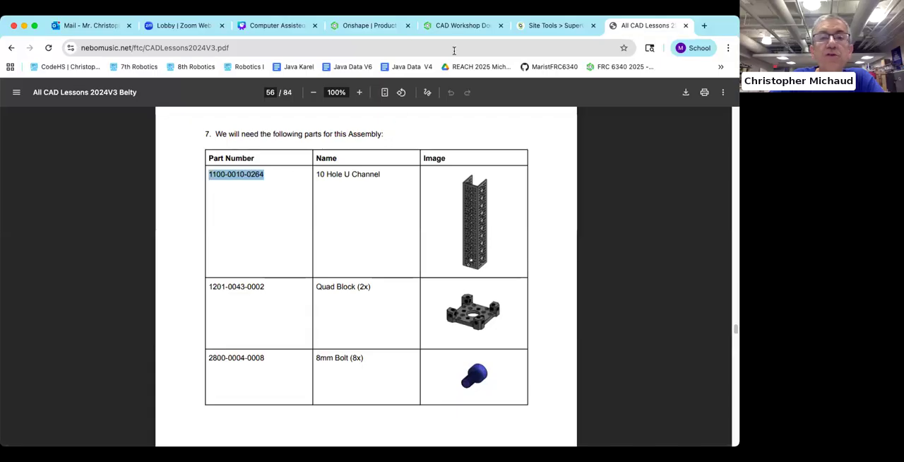
click(454, 26)
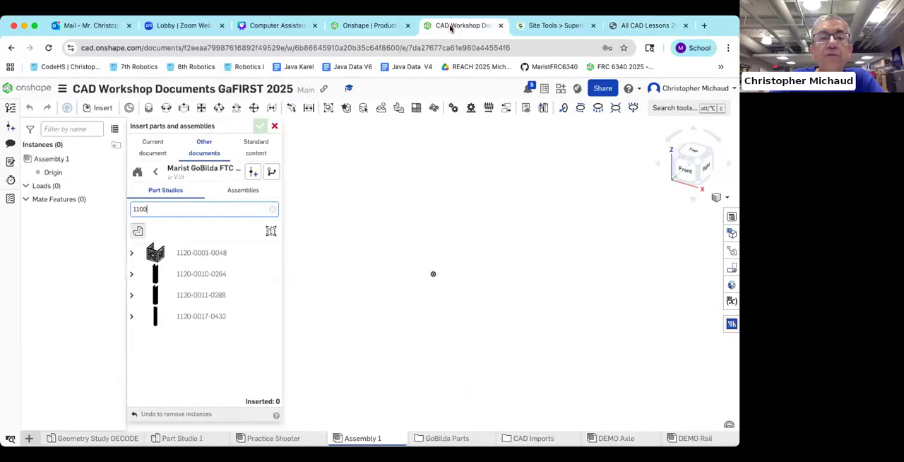
click(199, 274)
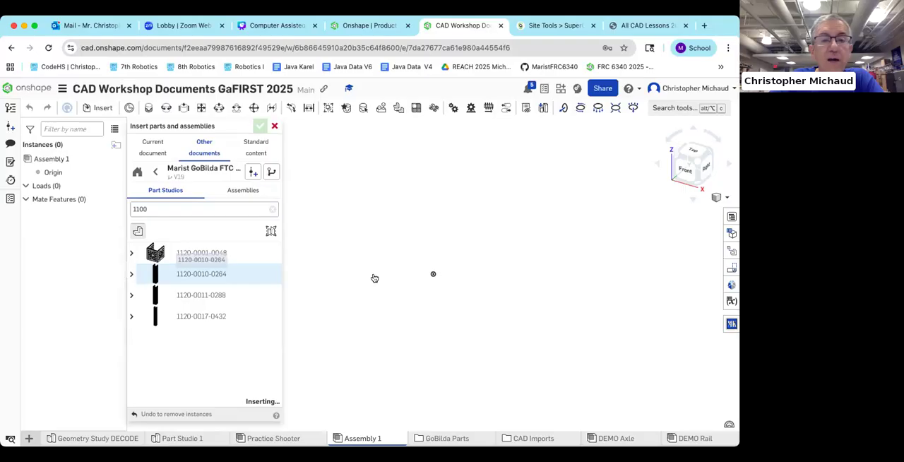
click(420, 280)
scroll(410, 270, down, 5)
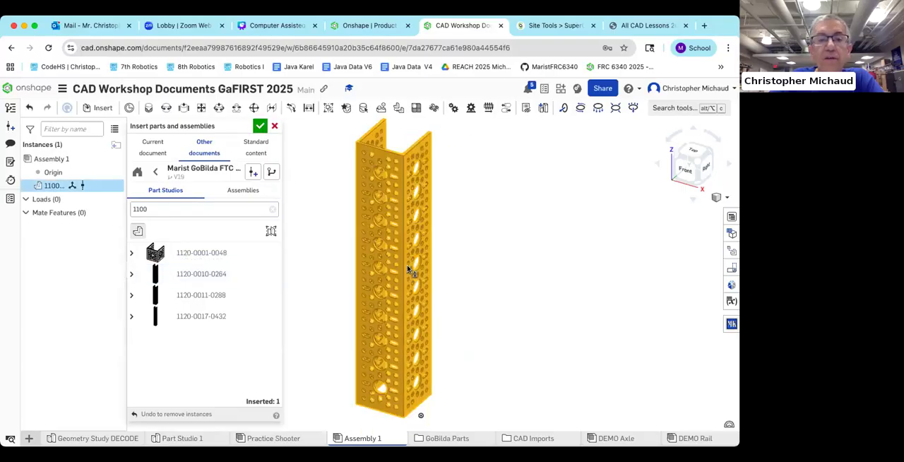
drag(417, 271, 385, 265)
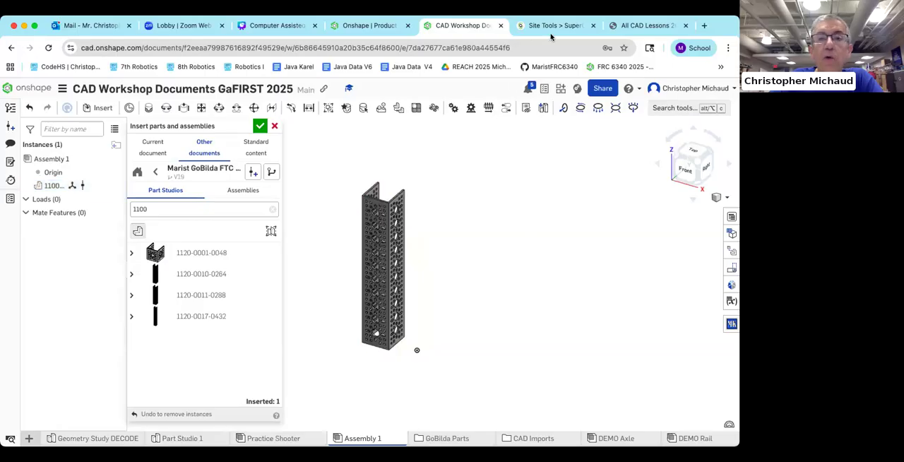
click(631, 25)
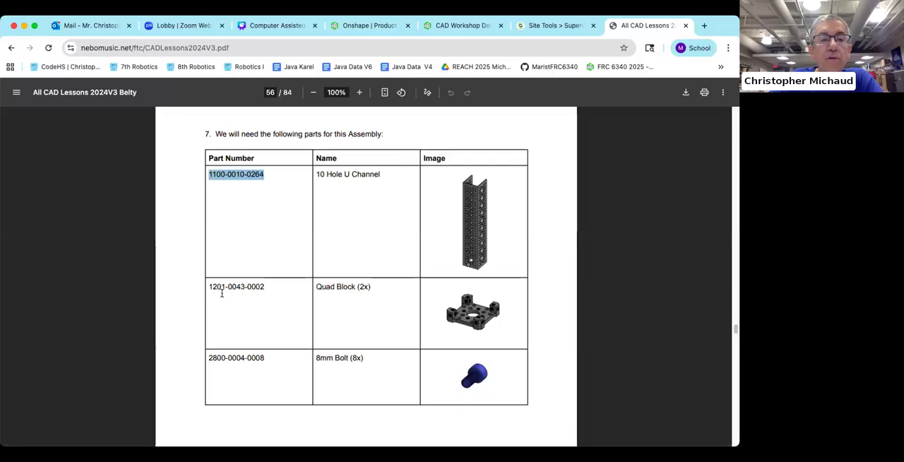
click(448, 26)
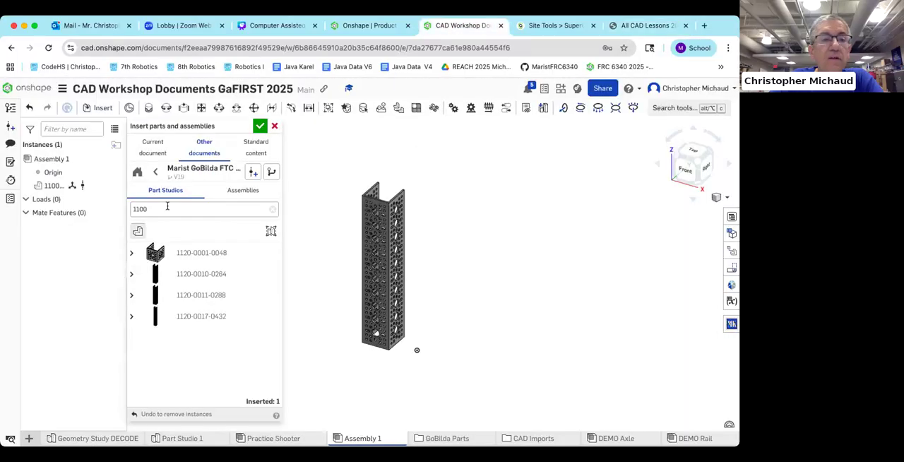
drag(158, 209, 123, 208)
text(120)
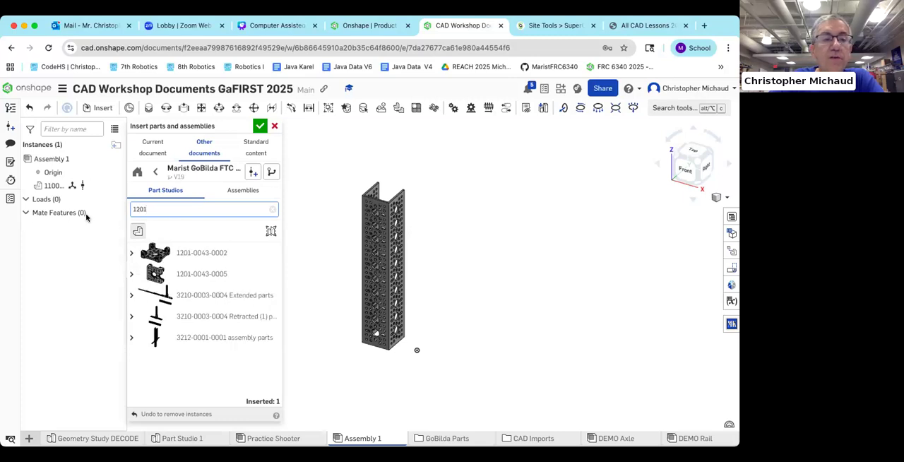
click(196, 254)
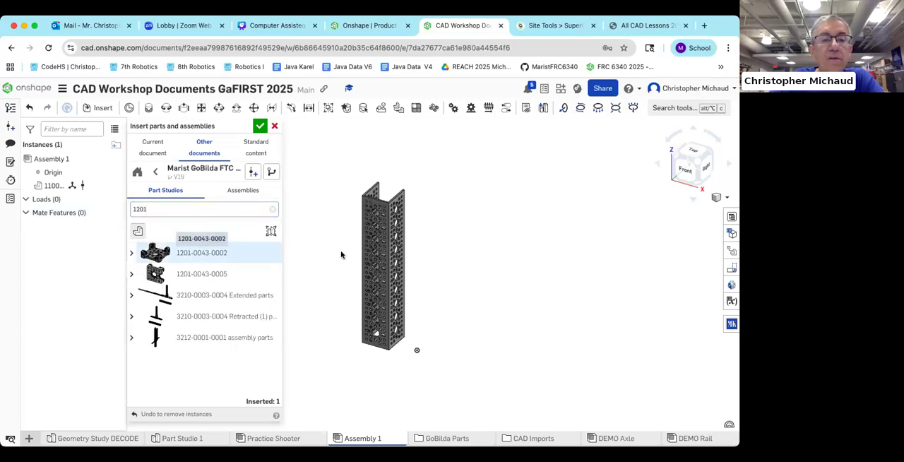
click(452, 212)
click(212, 252)
click(460, 314)
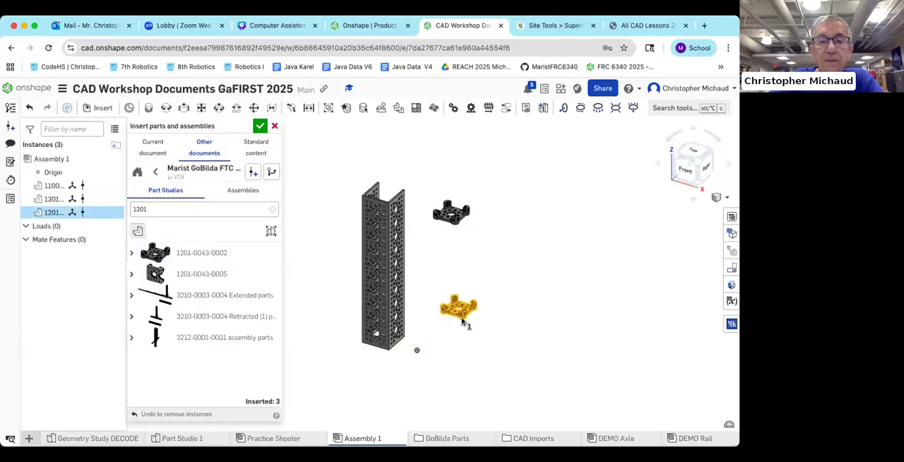
click(461, 321)
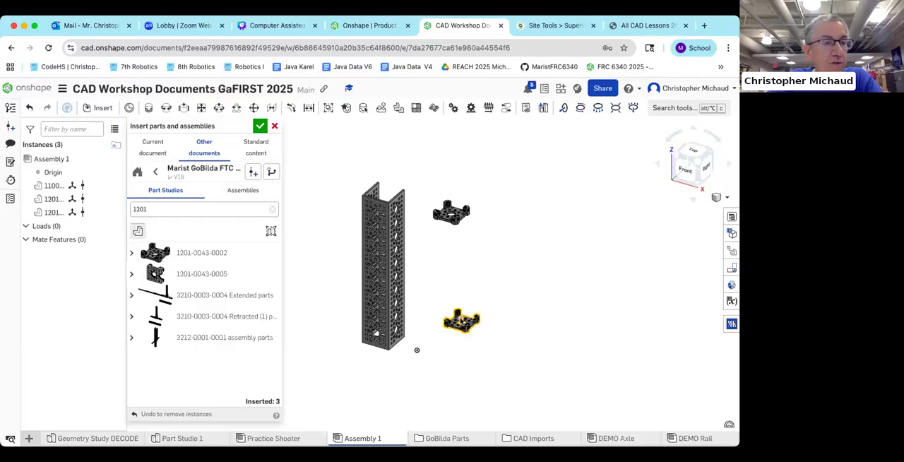
Step: Clear the part search, look through the kit's full list of part studios, and finish inserting parts
double_click(131, 209)
key(BackSpace)
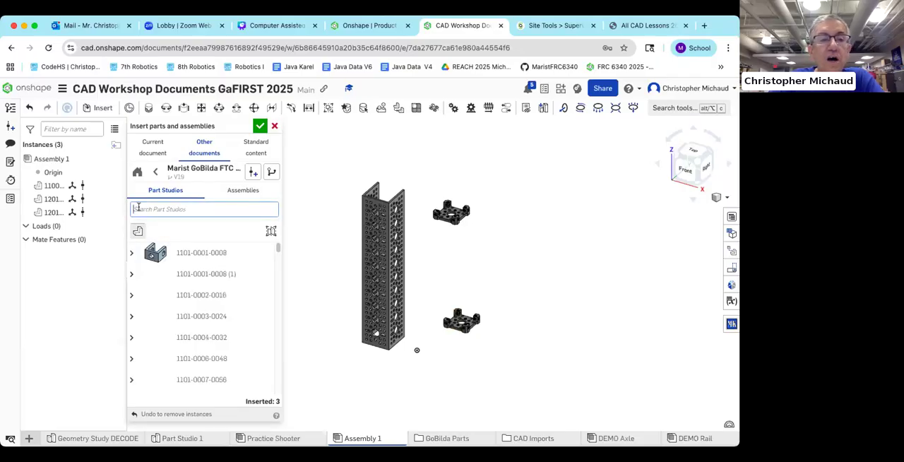
drag(277, 251, 274, 272)
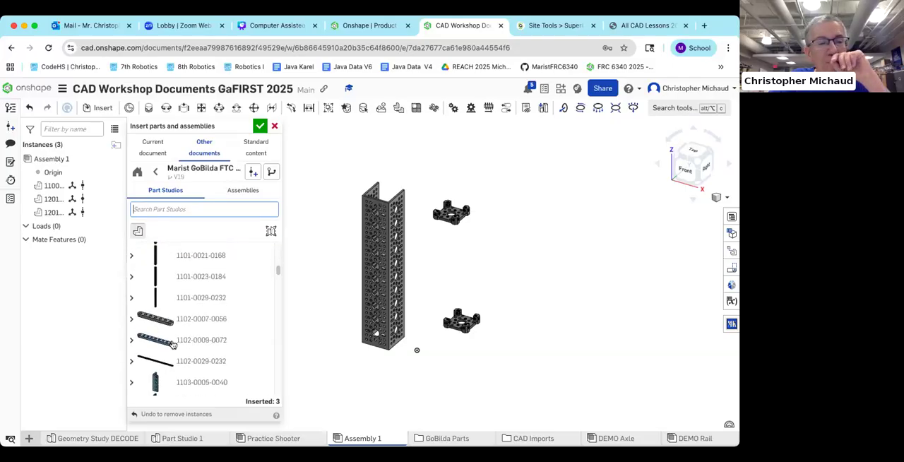
scroll(187, 341, down, 1)
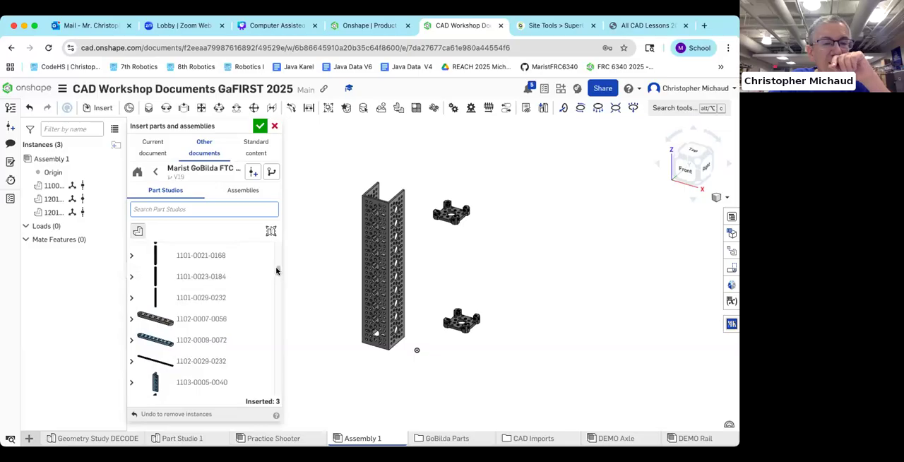
scroll(276, 270, down, 10)
drag(273, 276, 276, 243)
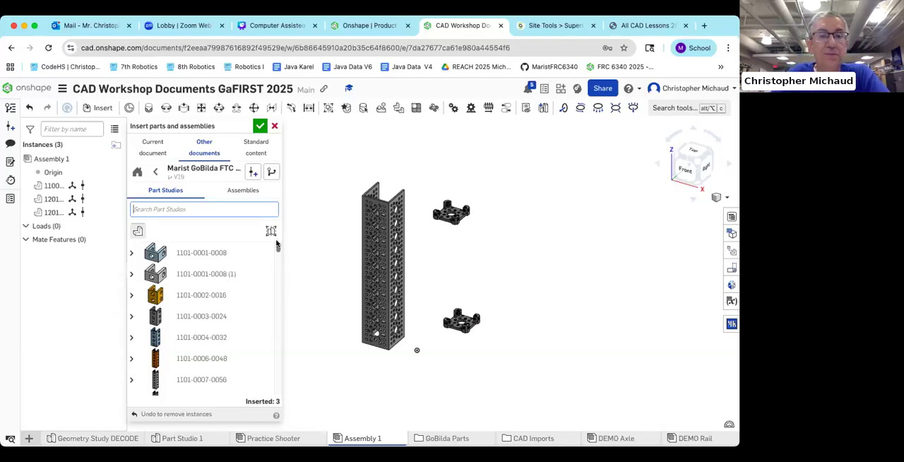
click(258, 126)
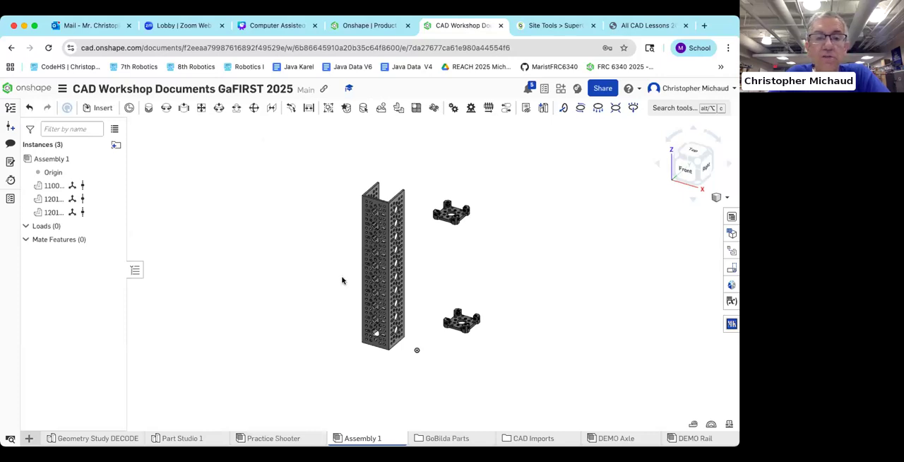
Step: Switch to the lesson PDF and read the instructions for inserting the bolts and fastening the Quad Block to the U channel
scroll(435, 245, up, 5)
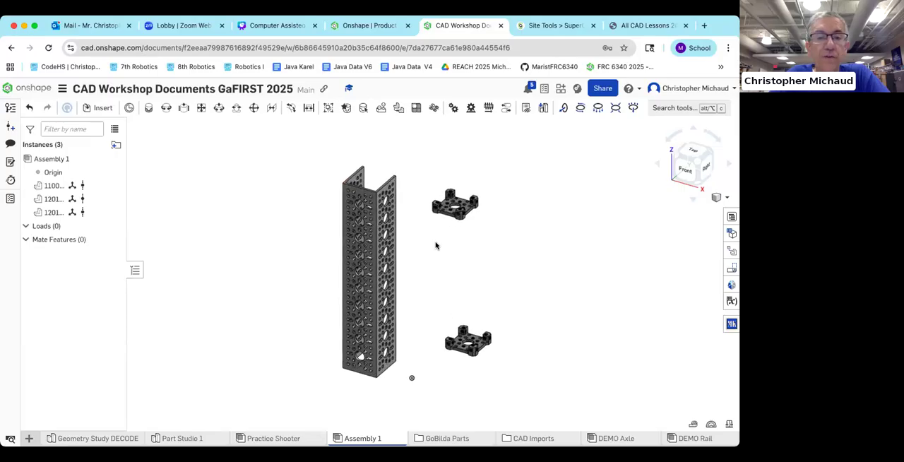
middle_drag(504, 255, 427, 254)
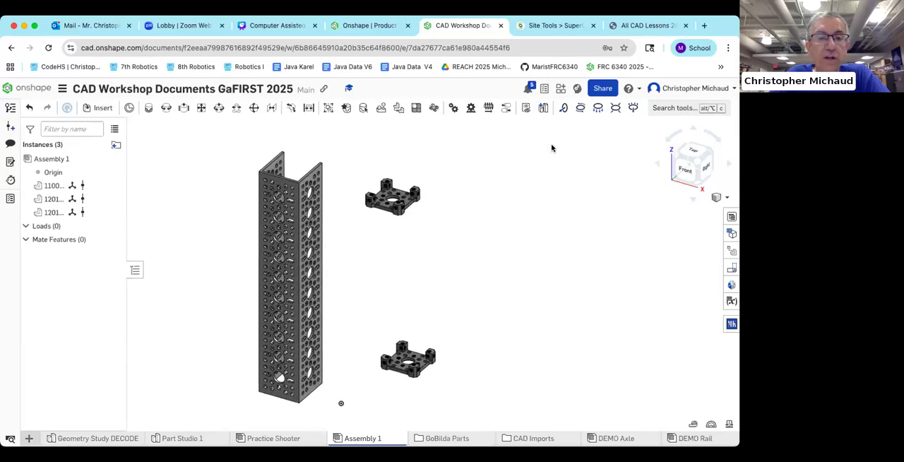
click(632, 25)
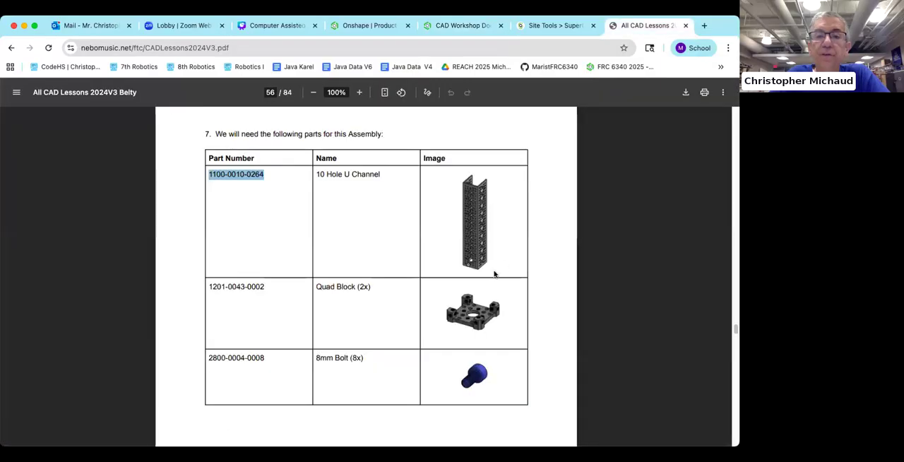
scroll(480, 260, down, 10)
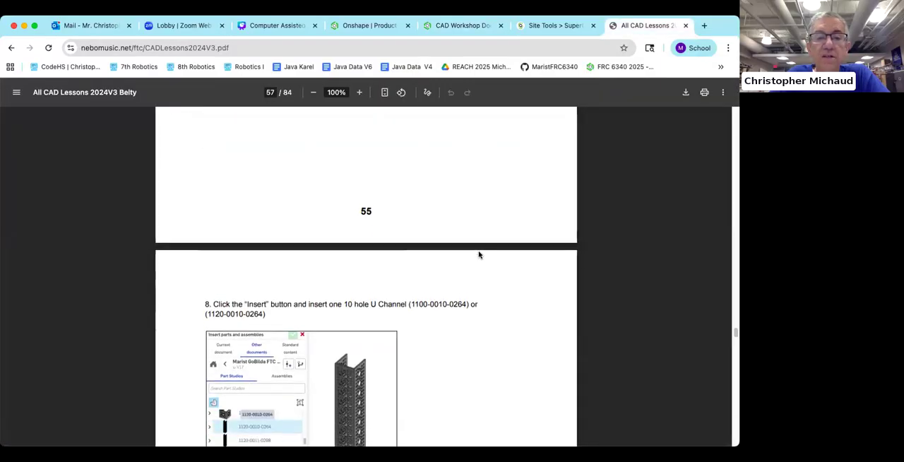
scroll(478, 255, down, 12)
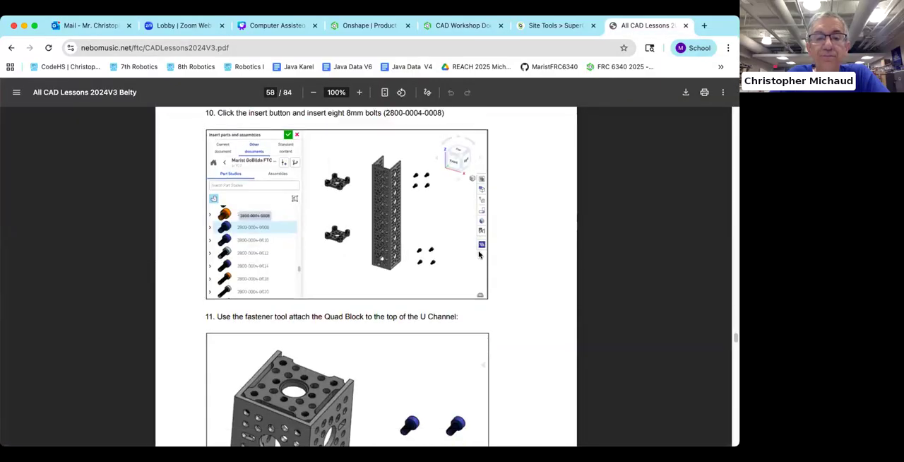
scroll(479, 254, up, 5)
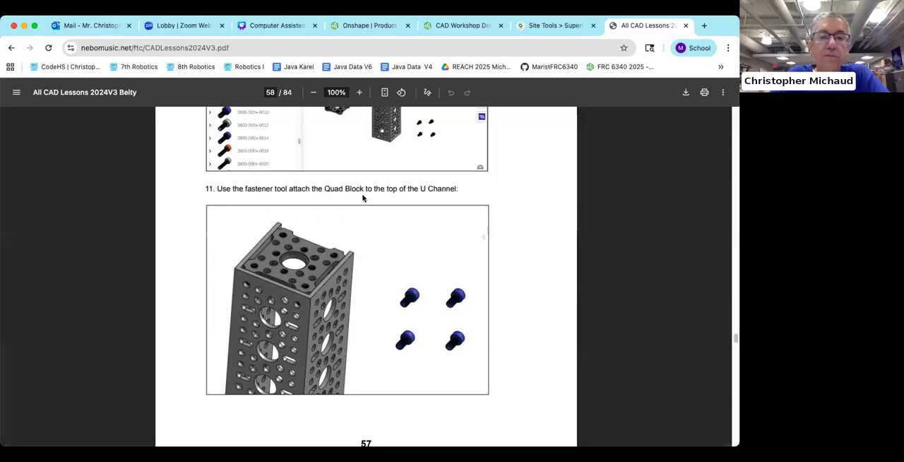
Step: Return to the Onshape assembly, shift the upper quad block 0.1 in, and rotate it 180 degrees so its legs point down
click(466, 27)
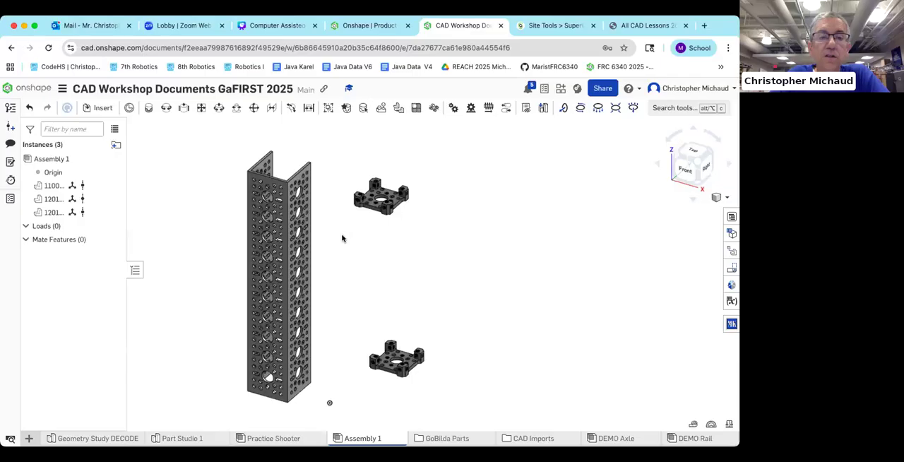
scroll(365, 275, up, 5)
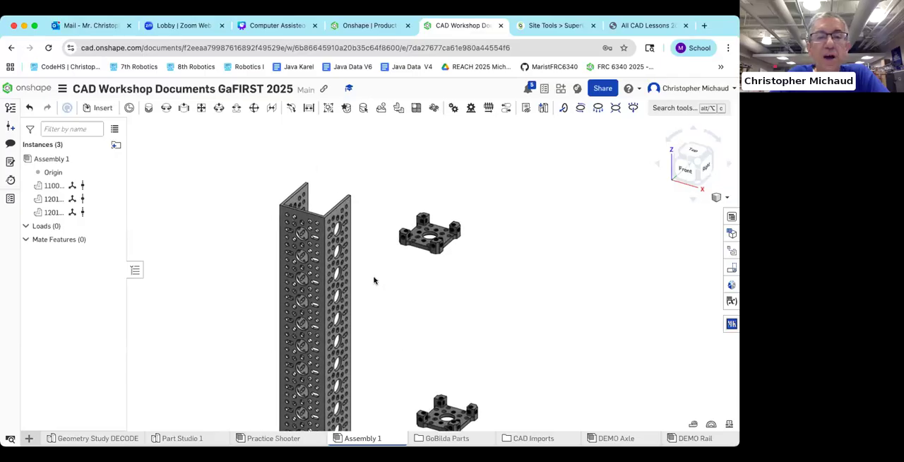
middle_drag(379, 286, 386, 293)
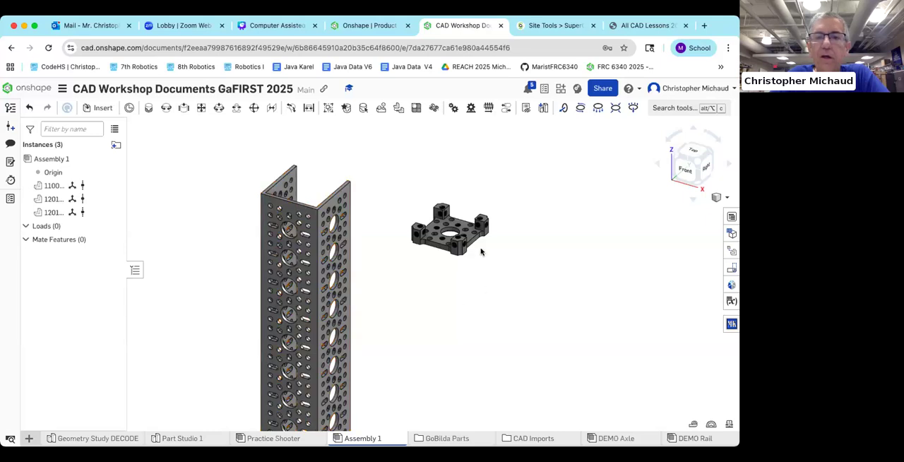
click(475, 241)
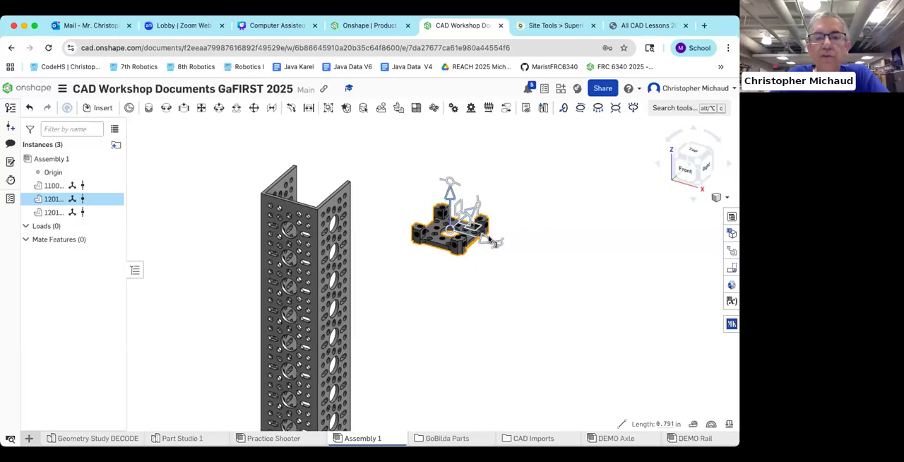
drag(488, 241, 470, 222)
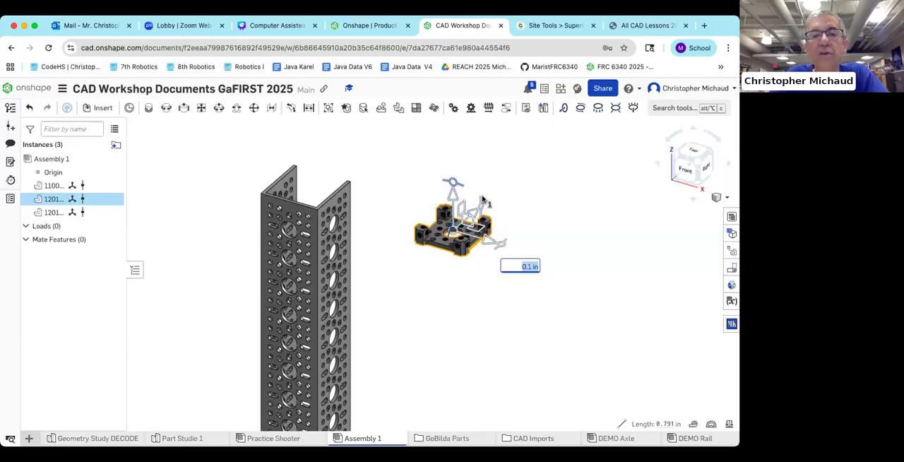
drag(481, 207, 439, 201)
text(18)
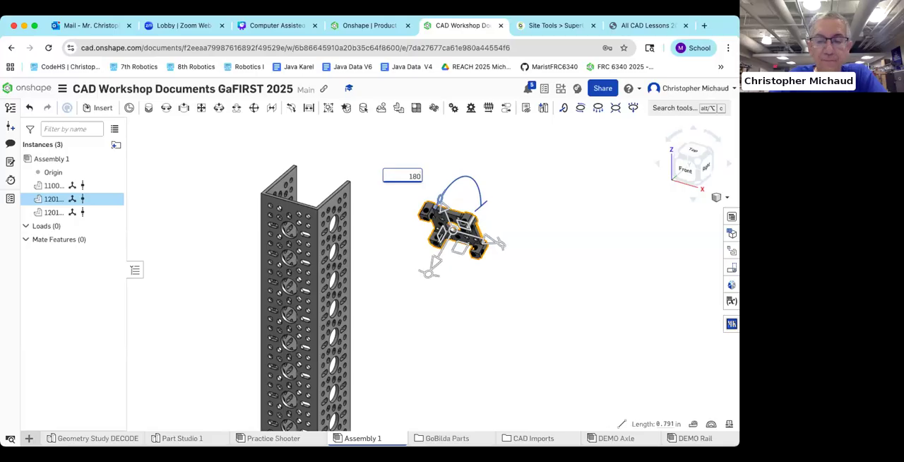
text(0)
key(Return)
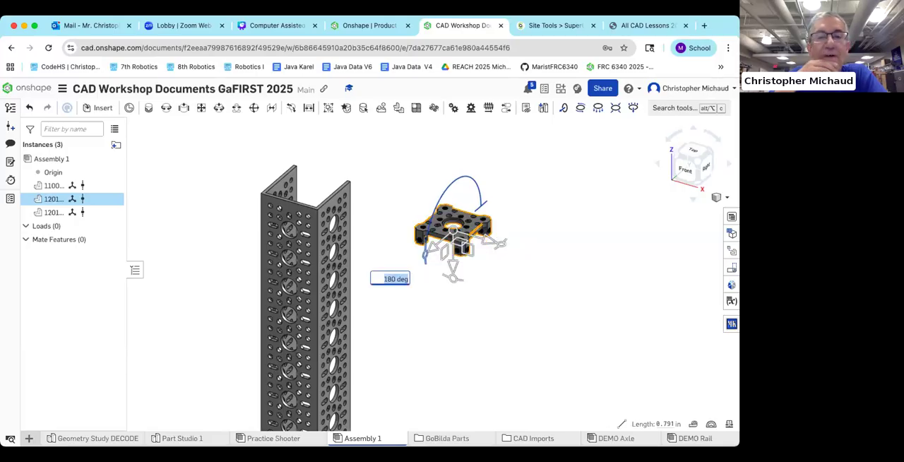
click(497, 297)
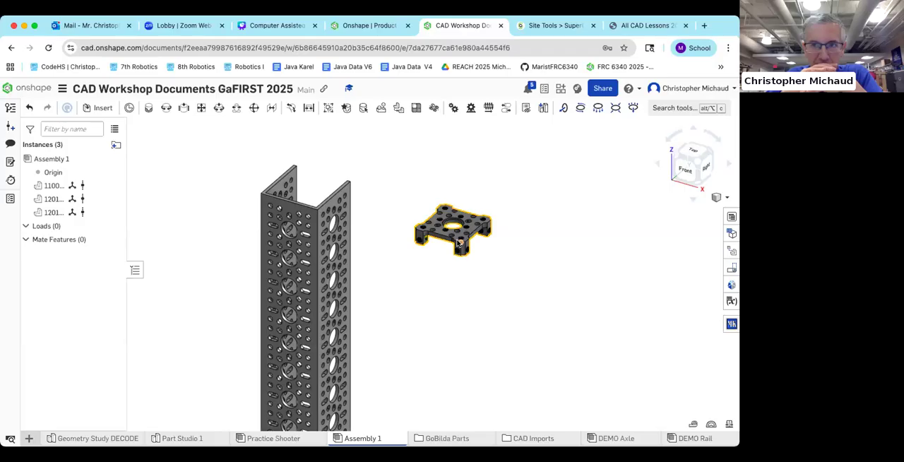
click(233, 224)
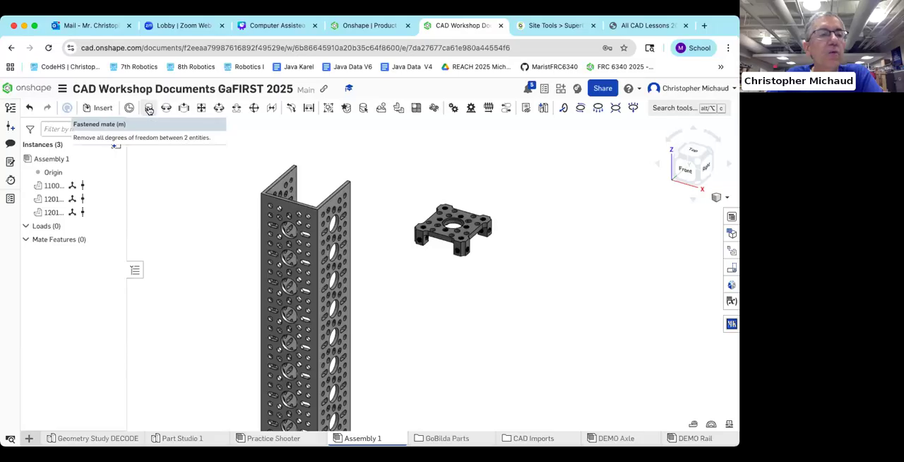
Step: Start a Fastened mate and pick the threaded side hole on the quad block's front corner leg as the first mate connector
click(149, 109)
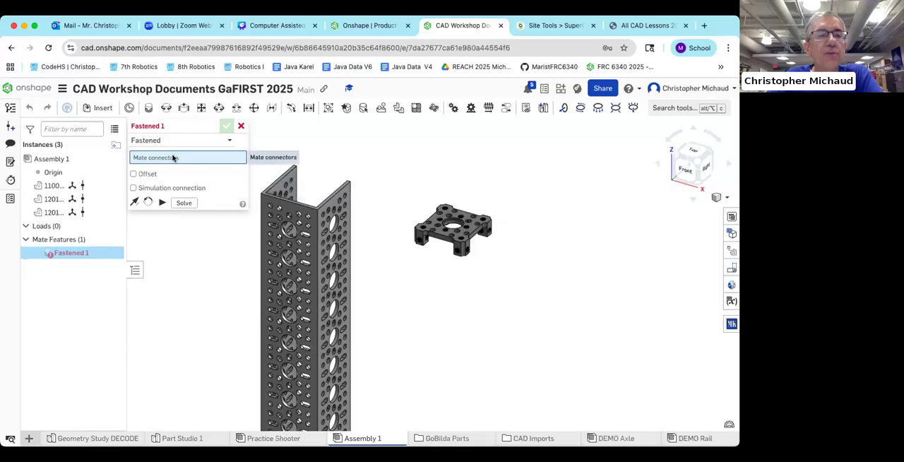
scroll(469, 251, up, 5)
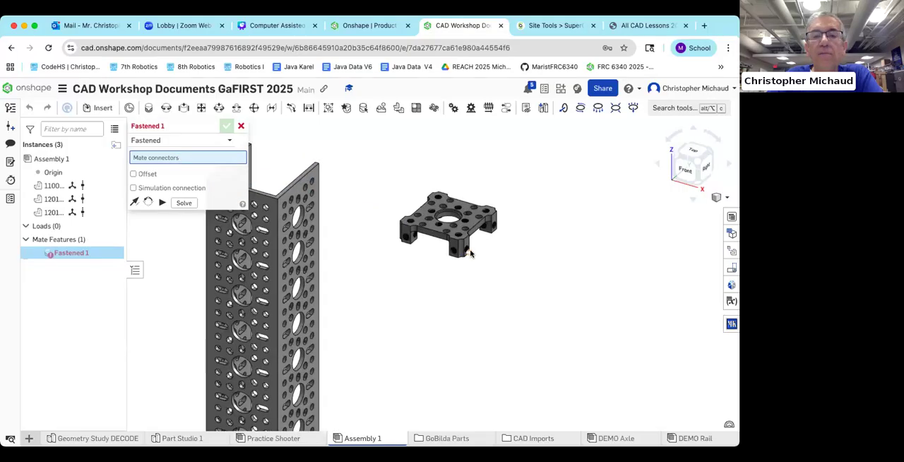
scroll(470, 251, up, 10)
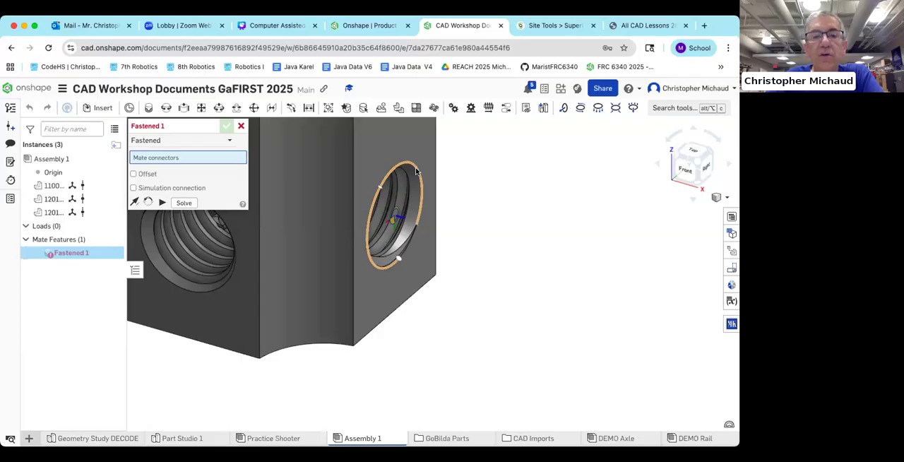
scroll(415, 172, down, 5)
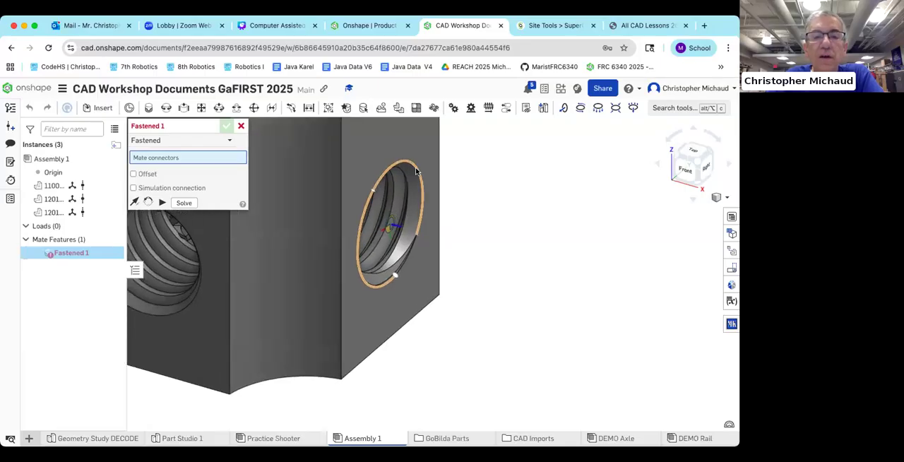
scroll(415, 172, down, 1)
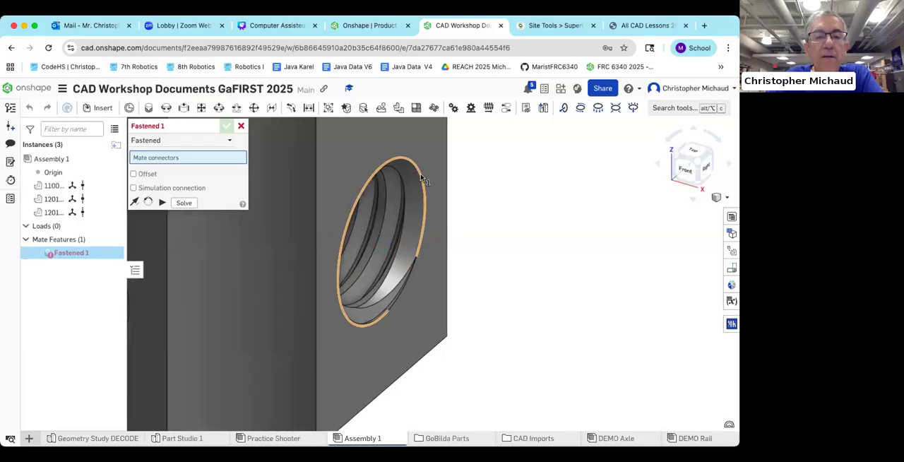
click(420, 177)
scroll(416, 199, up, 2)
scroll(416, 200, up, 6)
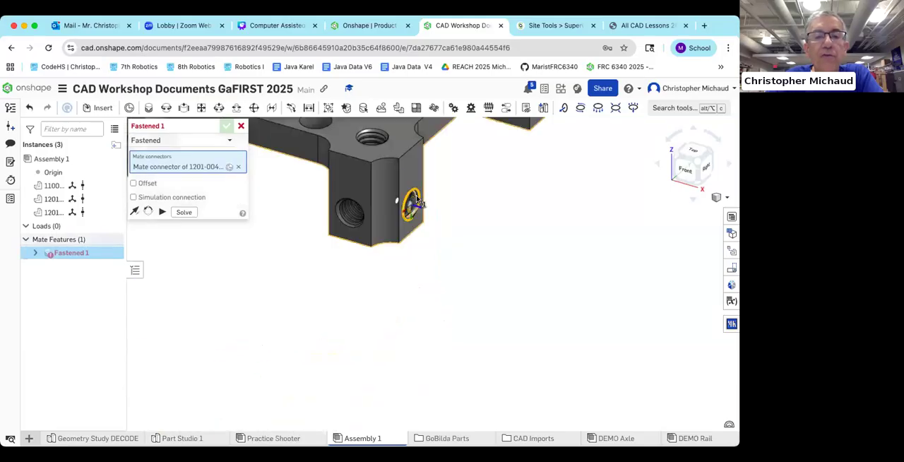
Step: Pick the matching corner hole on the inner wall at the U channel's open top end as the second mate connector
middle_drag(405, 294, 632, 355)
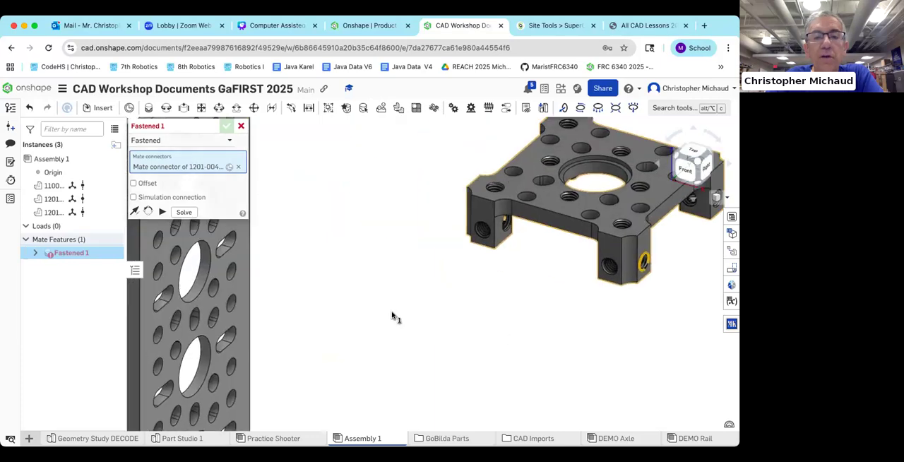
scroll(392, 316, up, 3)
scroll(432, 250, up, 1)
middle_drag(443, 236, 536, 268)
middle_drag(460, 224, 518, 227)
right_drag(506, 191, 505, 330)
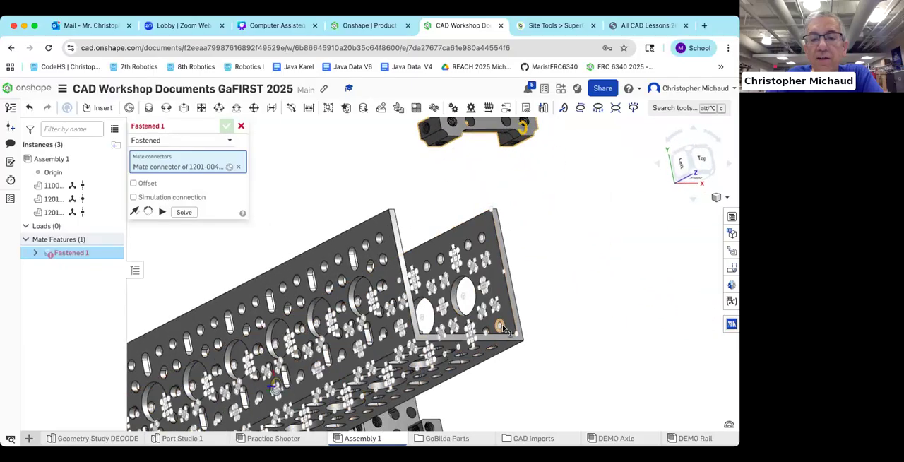
scroll(505, 331, up, 10)
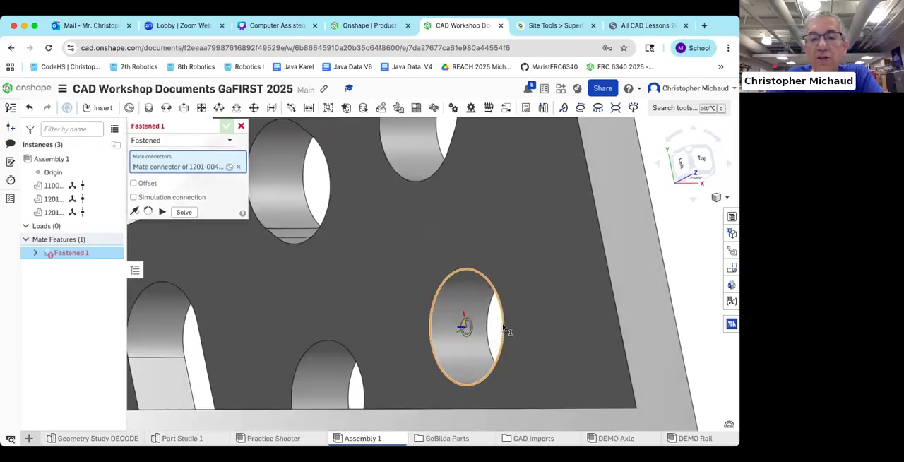
click(503, 325)
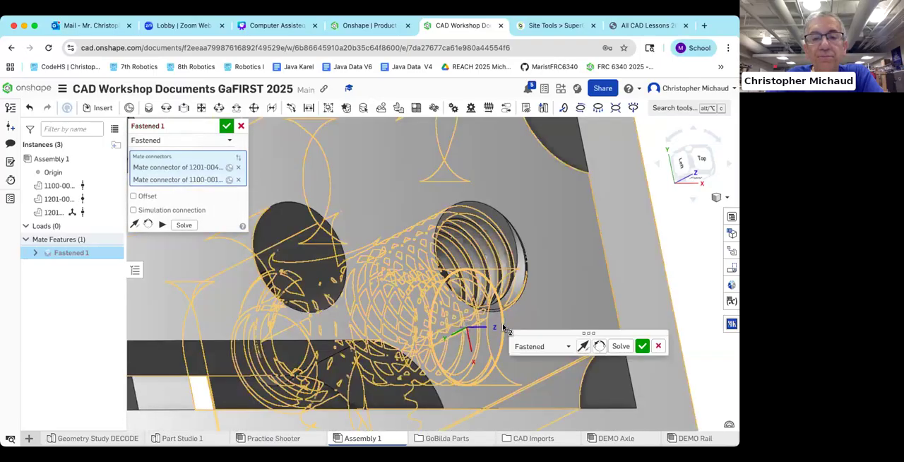
Step: Inspect the quad block's fit in the top of the U channel and accept the Fastened mate
scroll(574, 392, down, 3)
right_drag(570, 389, 540, 365)
scroll(558, 282, down, 5)
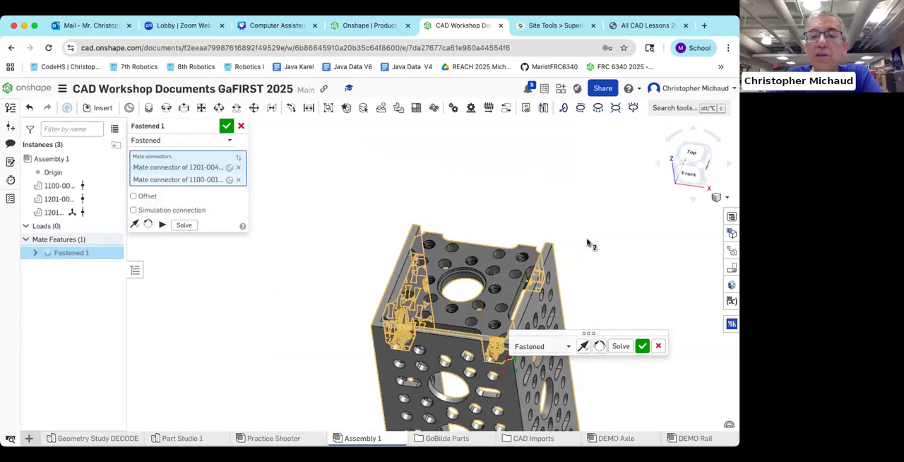
scroll(501, 201, up, 2)
right_drag(498, 199, 473, 257)
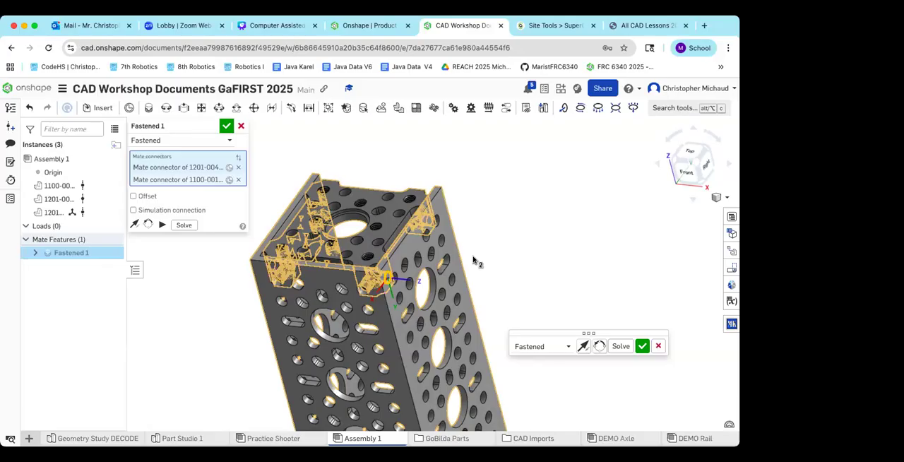
click(226, 125)
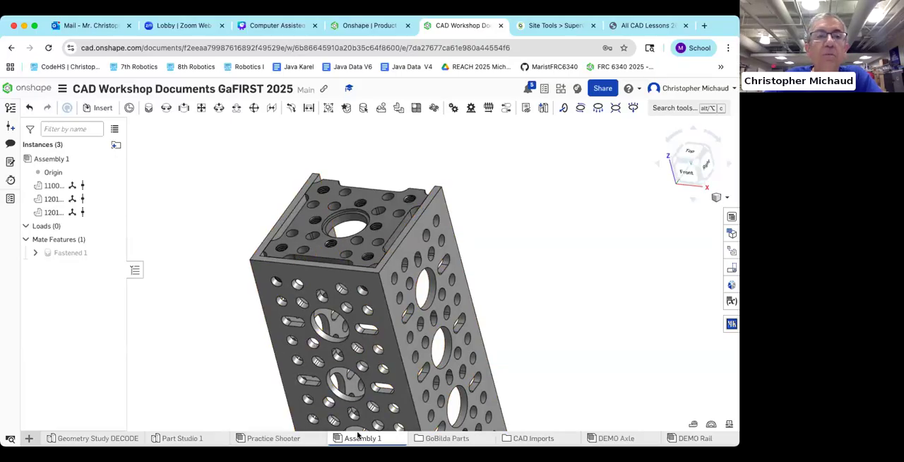
Step: Switch to the Canva presentation, open the Links slide (page 2), and select the DesignElementsOnshape.pdf link text
click(281, 26)
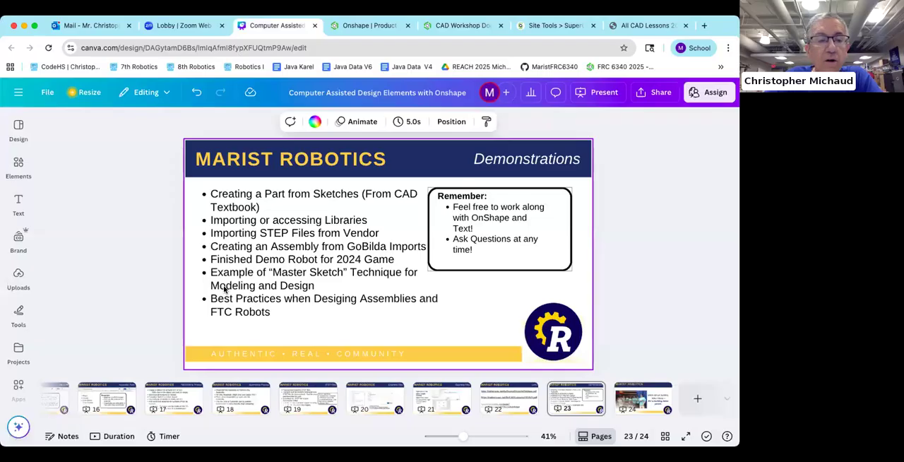
scroll(141, 392, left, 10)
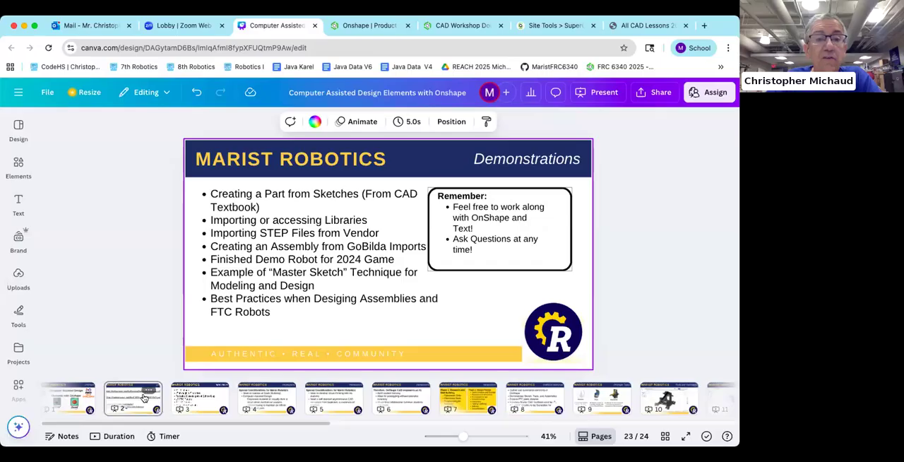
click(144, 397)
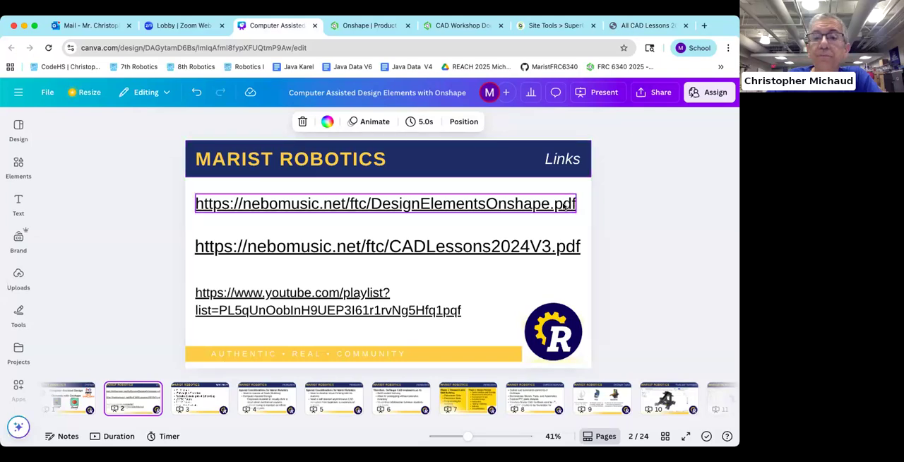
double_click(541, 198)
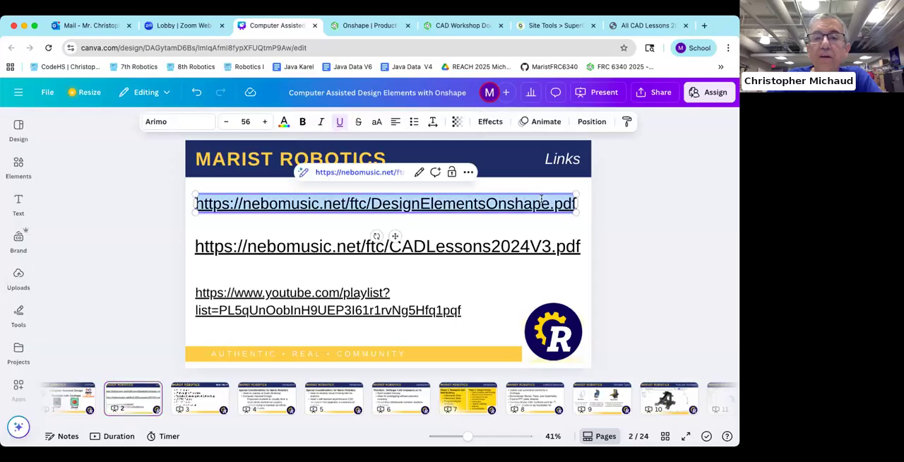
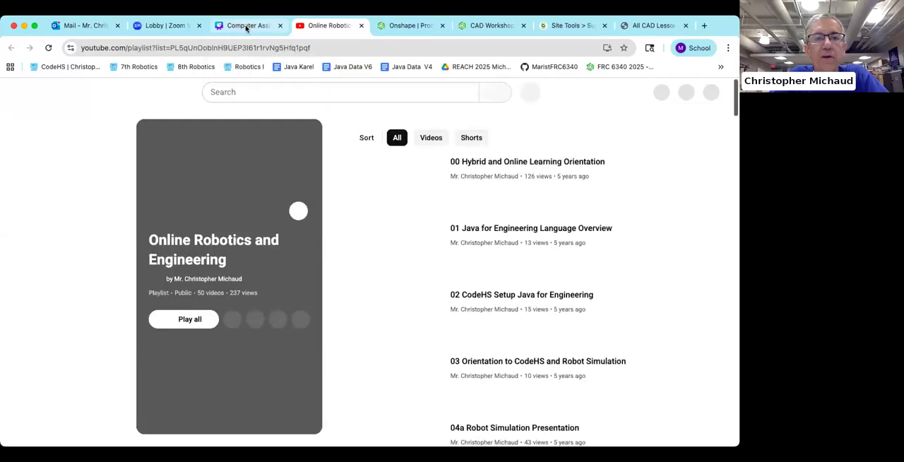
Step: Look through the Online Robotics and Engineering YouTube playlist for the OnShape lessons and practice demonstrations, and return to the Canva Links slide
click(276, 25)
click(317, 24)
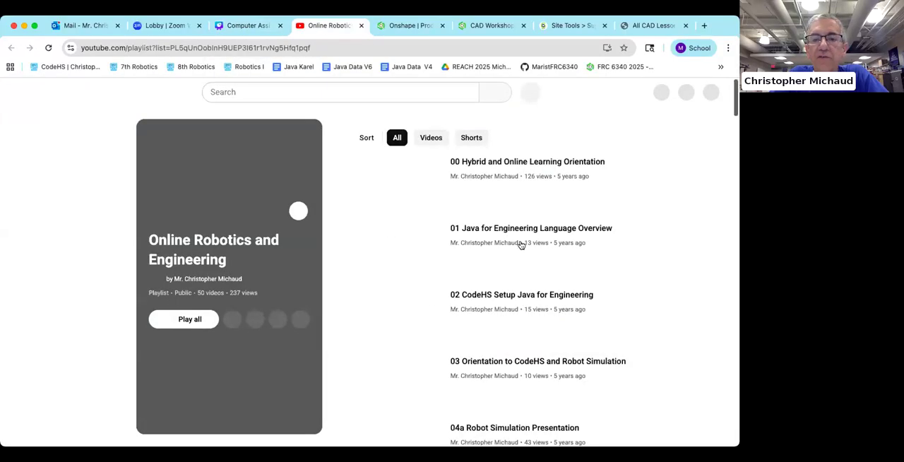
scroll(520, 245, down, 7)
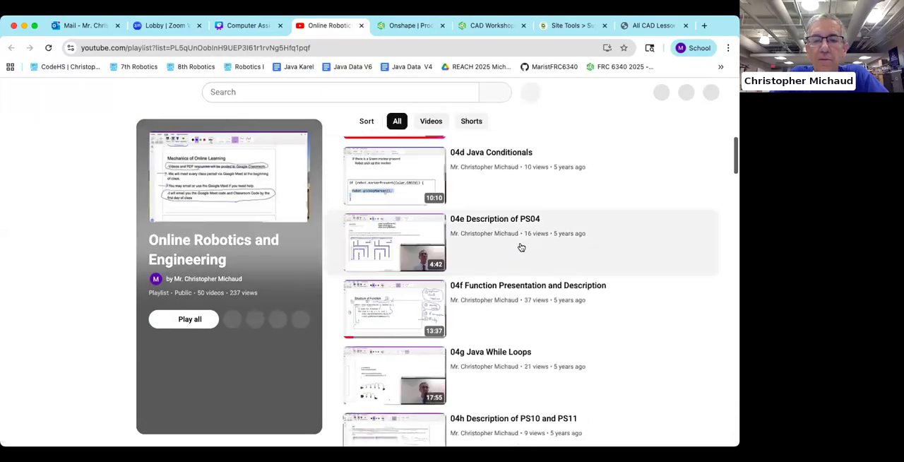
scroll(519, 246, down, 4)
scroll(519, 247, down, 5)
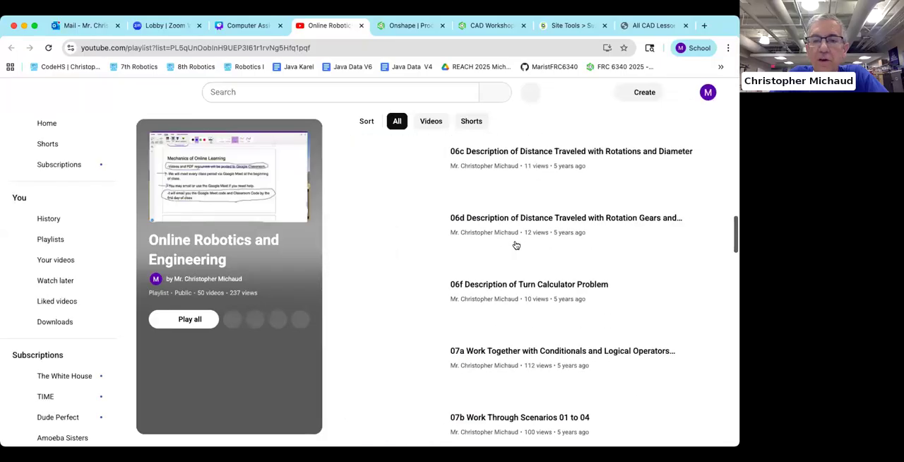
scroll(516, 245, down, 4)
scroll(516, 245, down, 8)
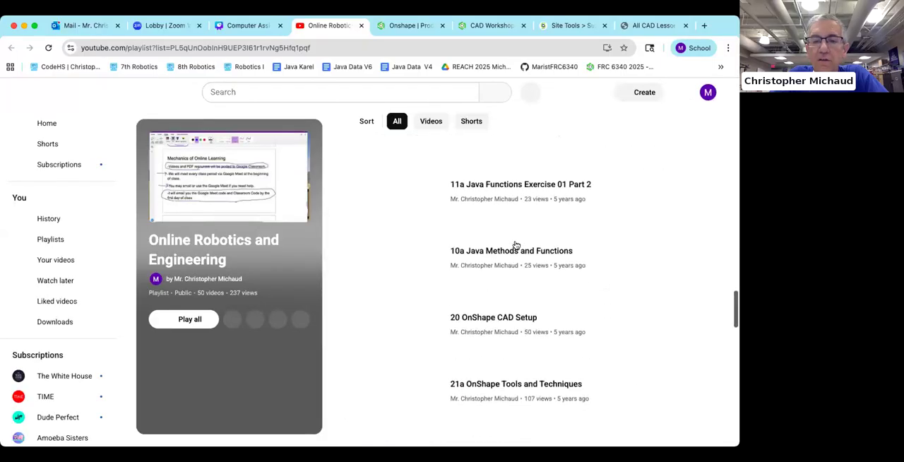
scroll(516, 245, down, 4)
scroll(516, 245, up, 2)
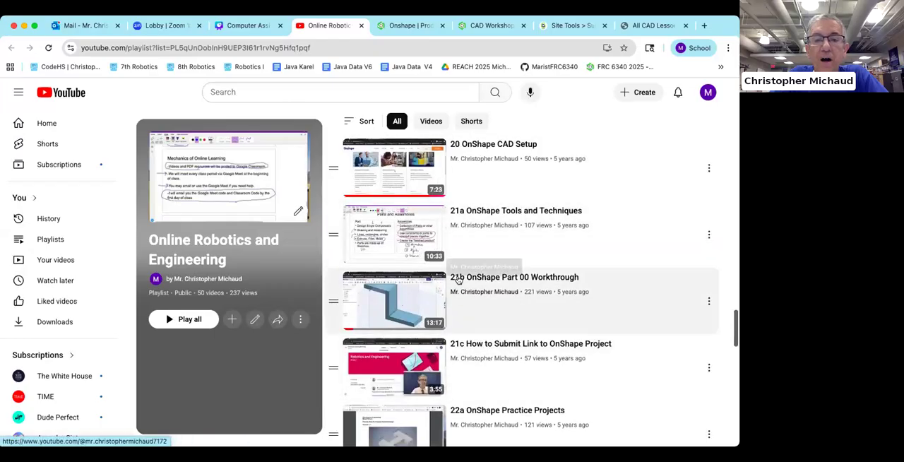
scroll(476, 277, down, 3)
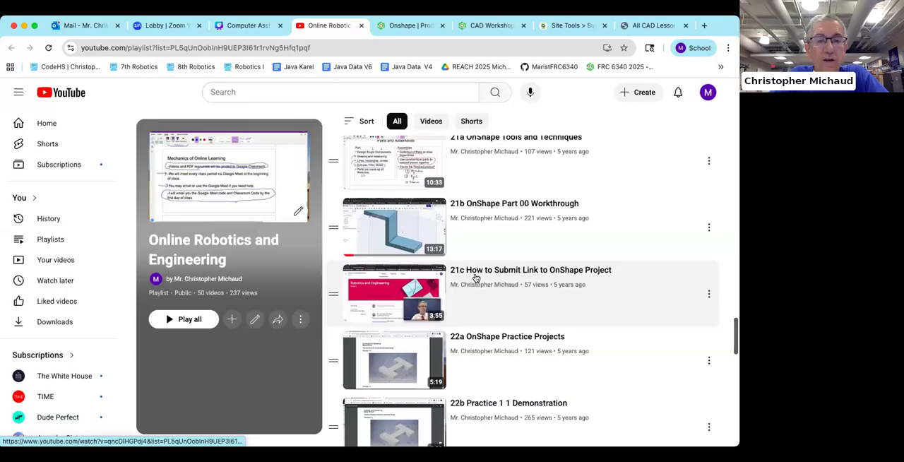
scroll(414, 265, down, 3)
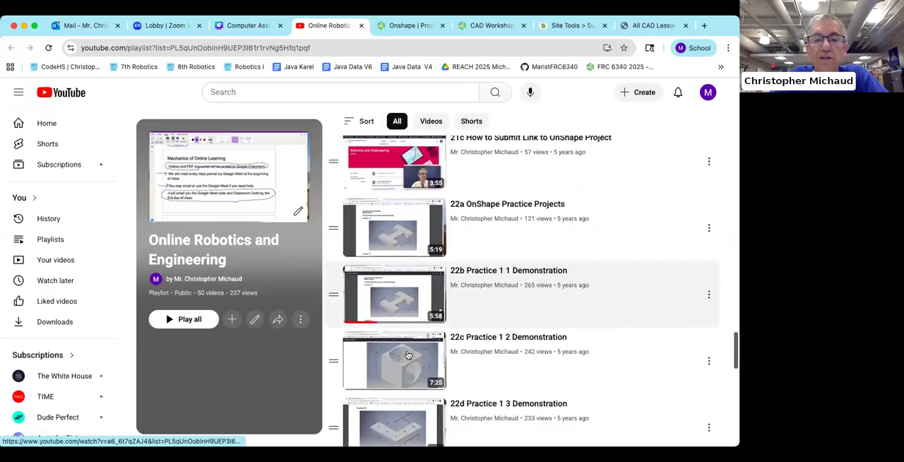
scroll(397, 328, down, 3)
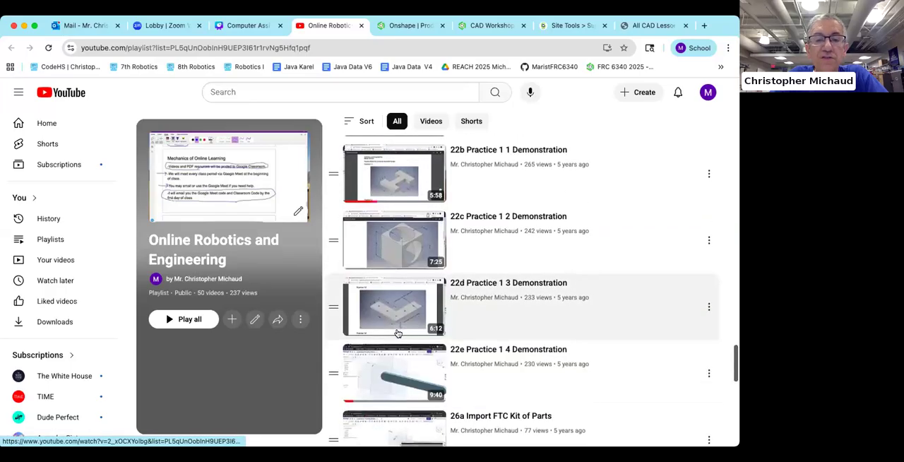
scroll(395, 332, up, 1)
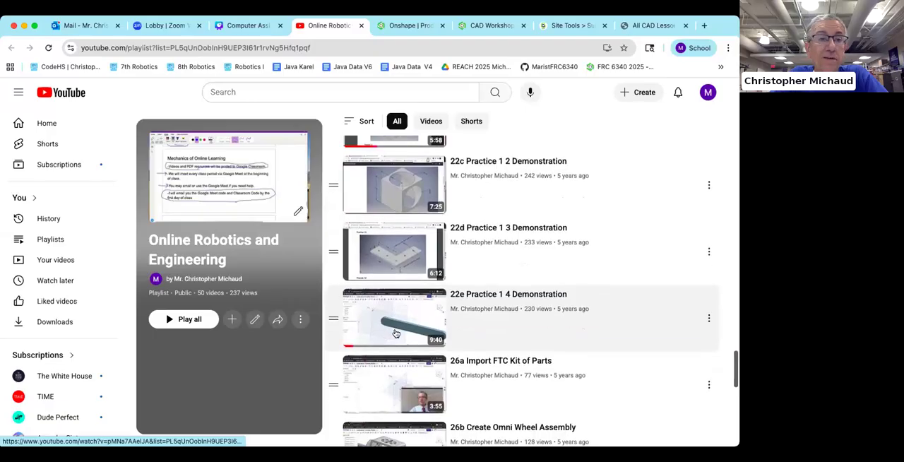
click(243, 26)
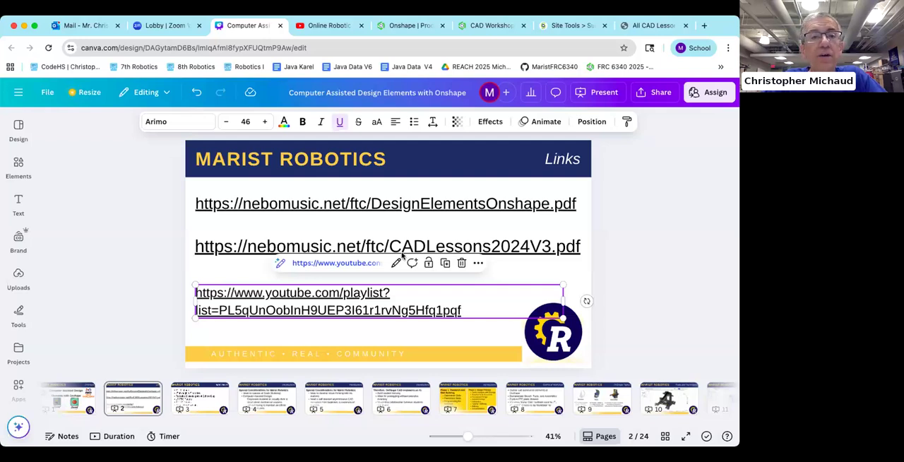
Step: Open the goBILDA website in a new browser tab
click(504, 26)
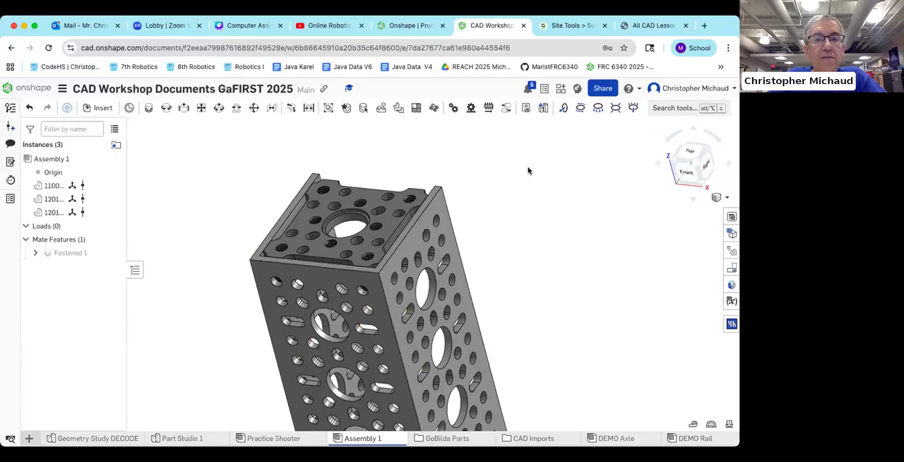
click(703, 25)
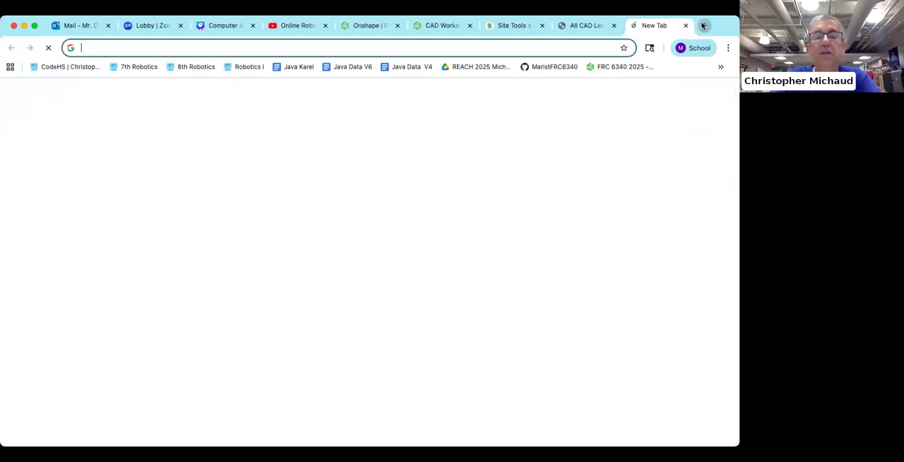
text(g)
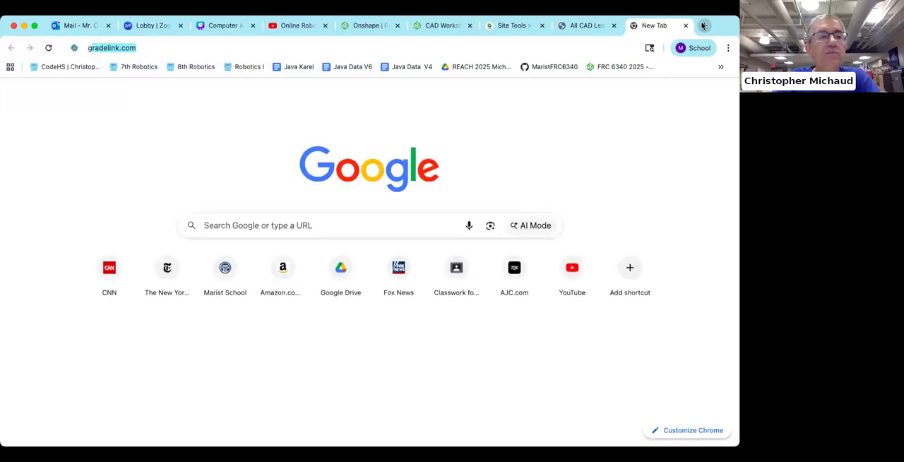
text(obilda)
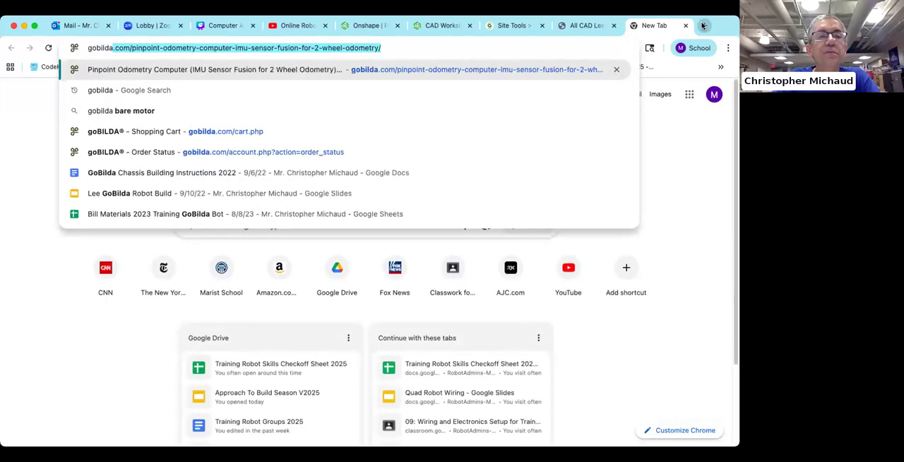
key(Return)
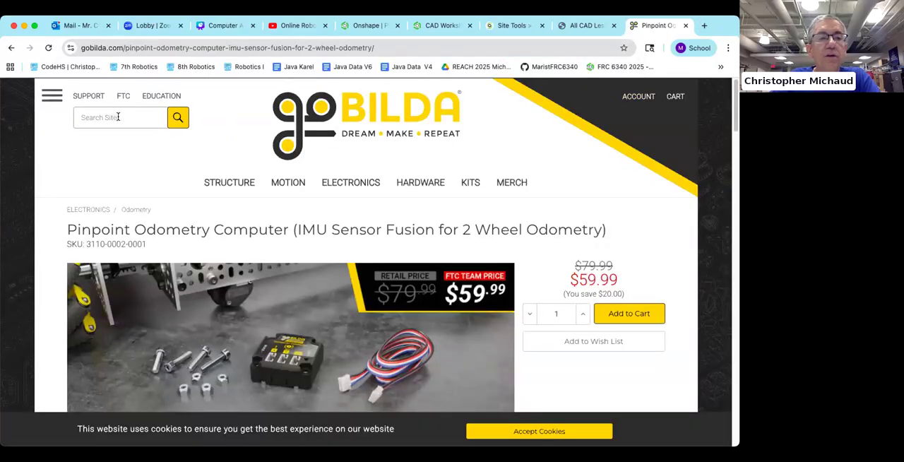
Step: Search the goBILDA site for axle and open the 8mm Stainless Steel REX Shafting product listing
text(sxle)
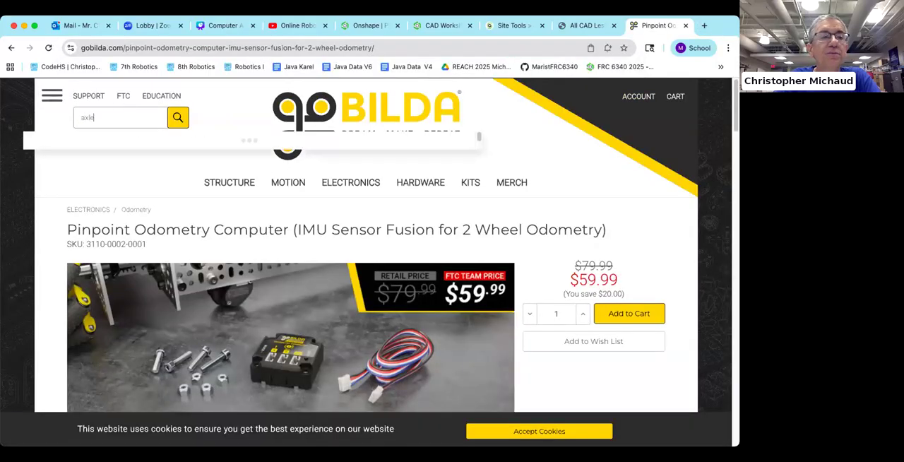
key(Return)
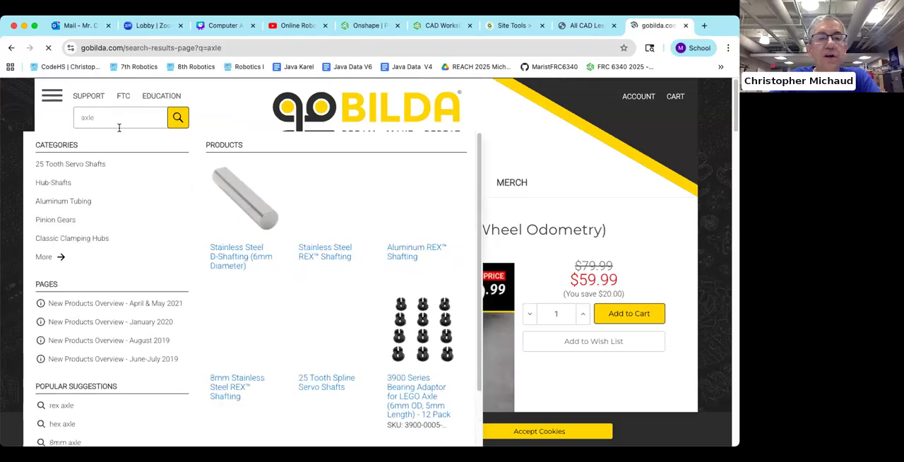
scroll(256, 196, down, 3)
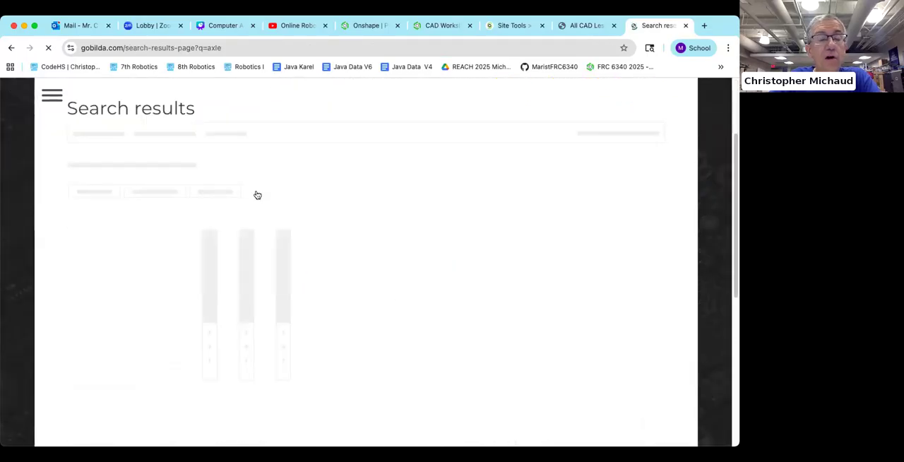
scroll(281, 188, down, 1)
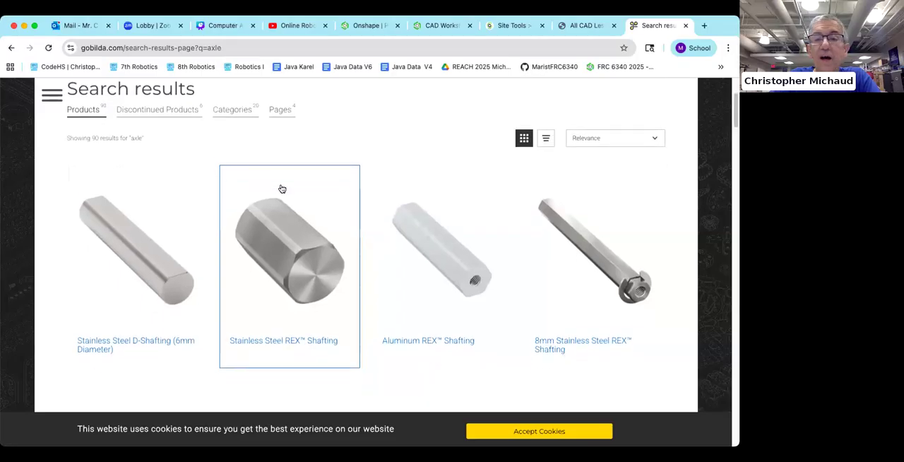
scroll(283, 189, down, 5)
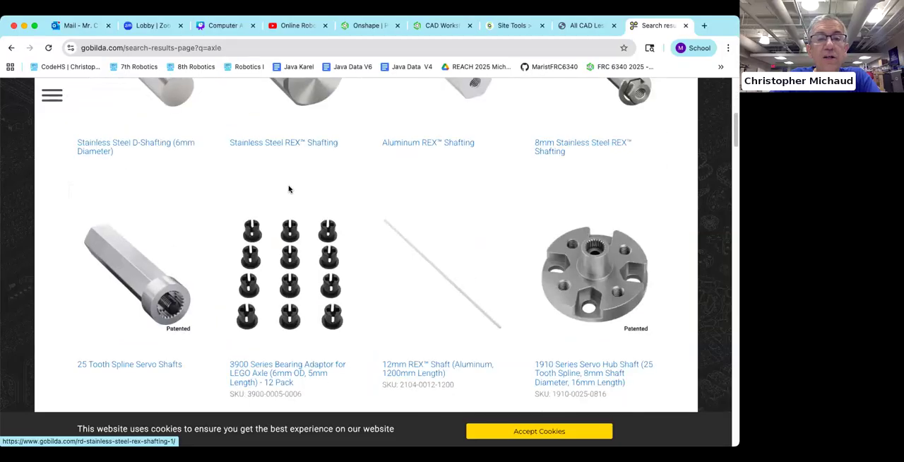
scroll(288, 189, up, 5)
click(561, 220)
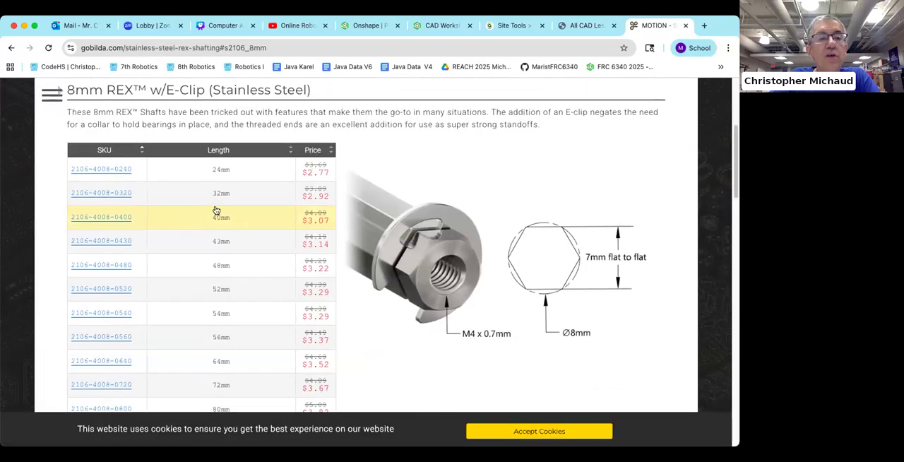
scroll(216, 209, down, 6)
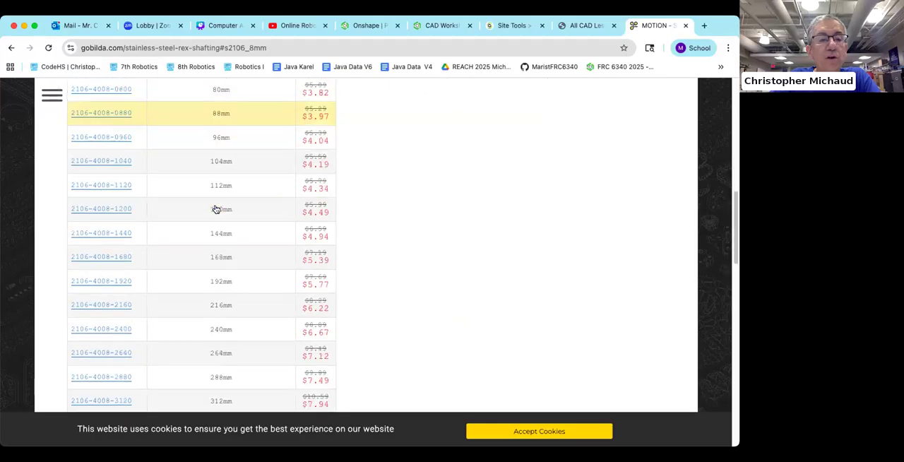
click(116, 296)
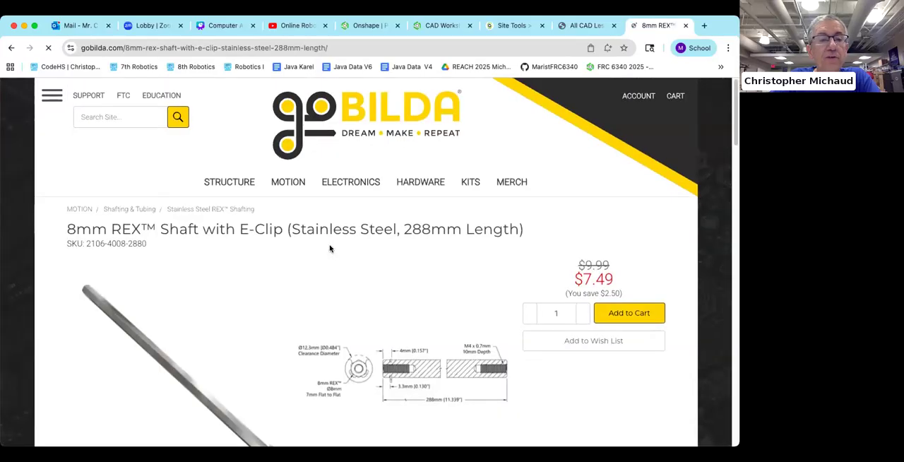
scroll(329, 247, down, 6)
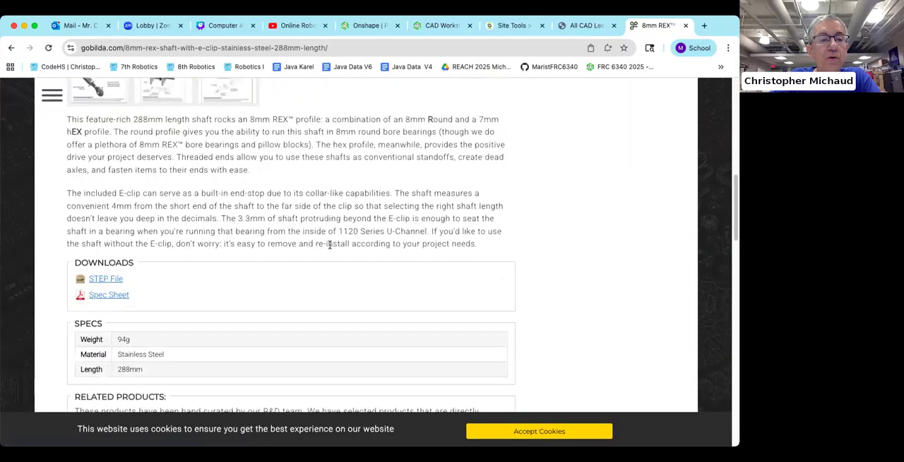
click(106, 279)
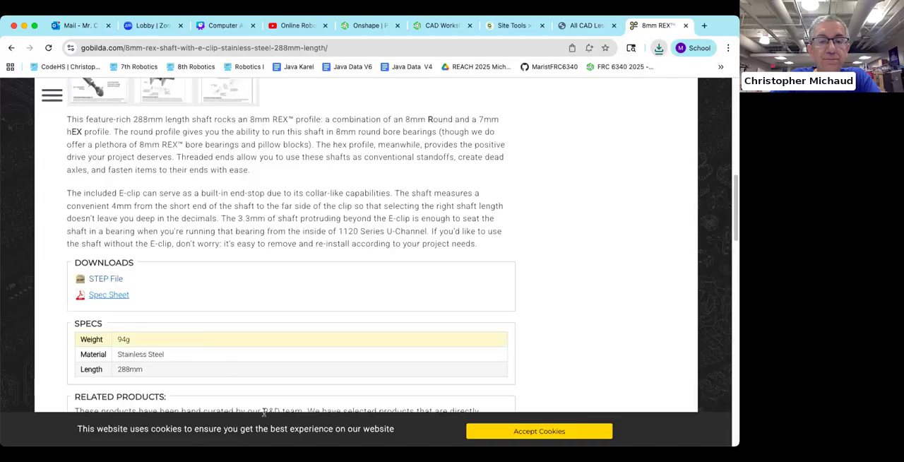
key(super+Tab)
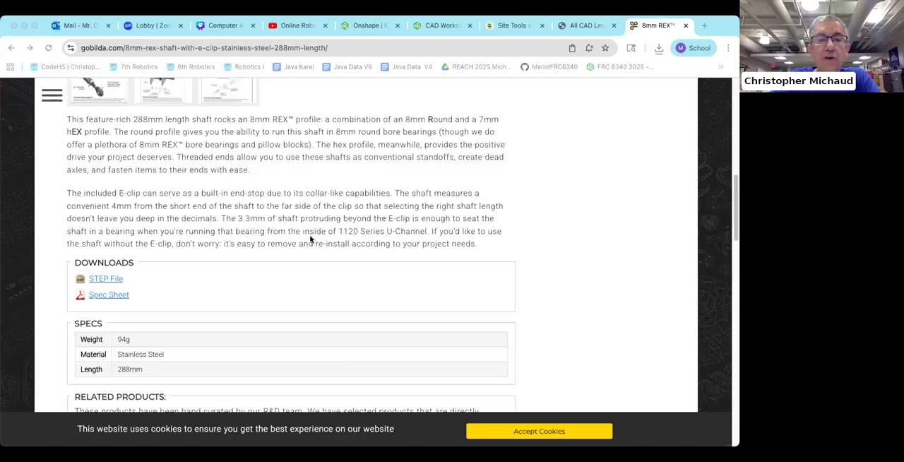
Step: Switch to the Onshape CAD Workshop document and import the downloaded shaft file into this document with Import appearances enabled
click(428, 27)
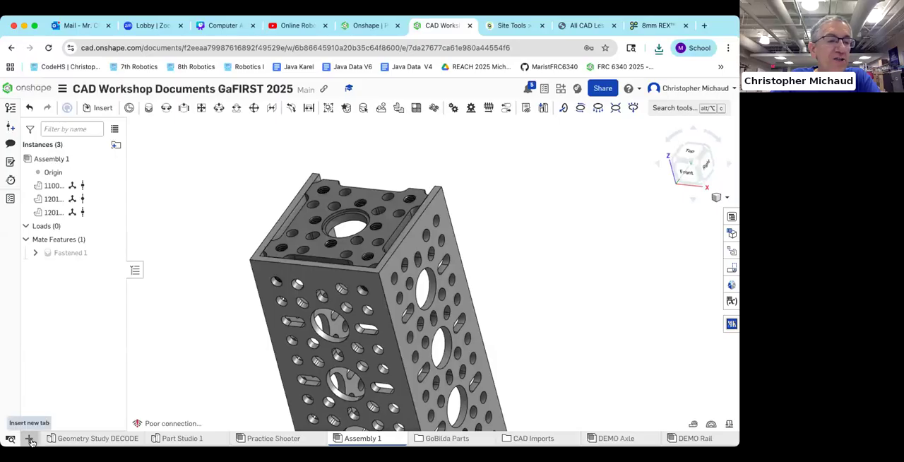
scroll(232, 252, down, 3)
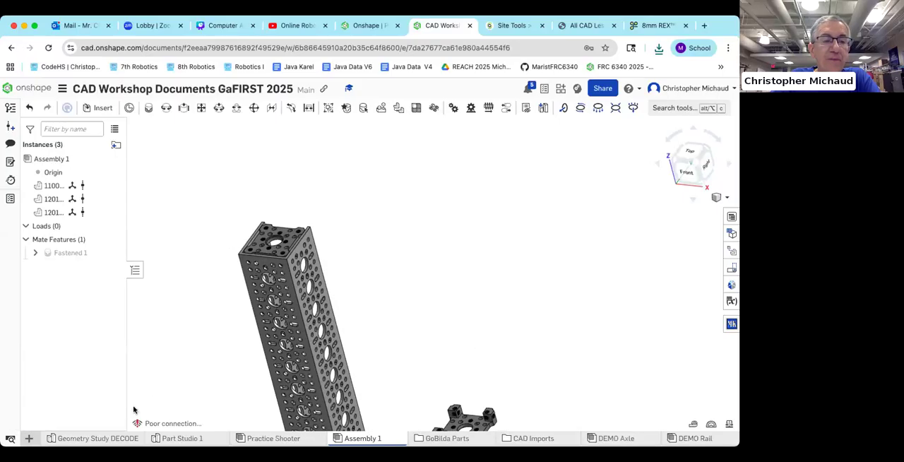
click(30, 439)
click(51, 420)
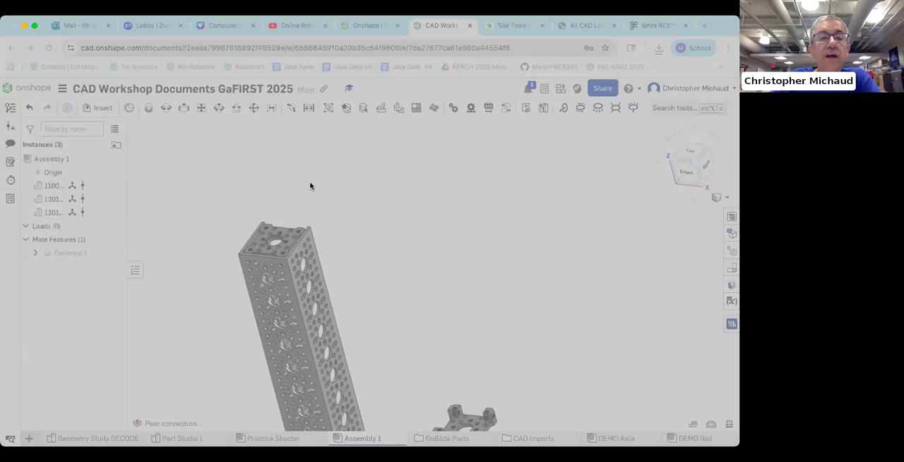
click(535, 352)
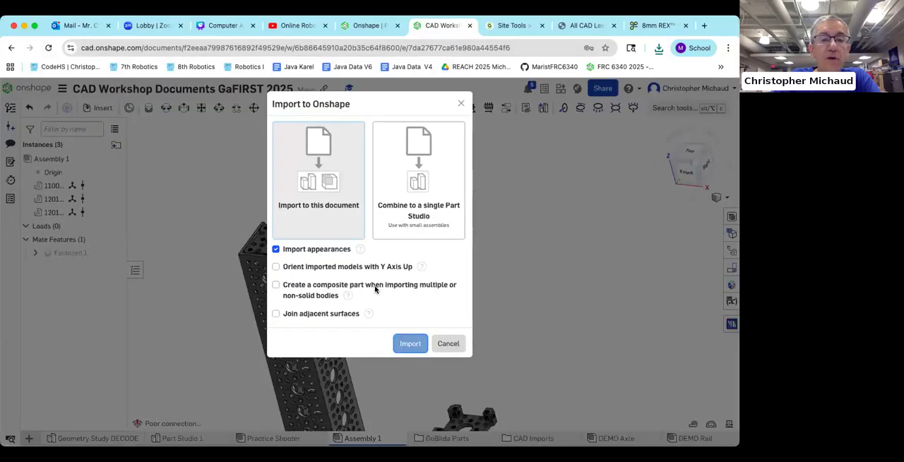
click(411, 345)
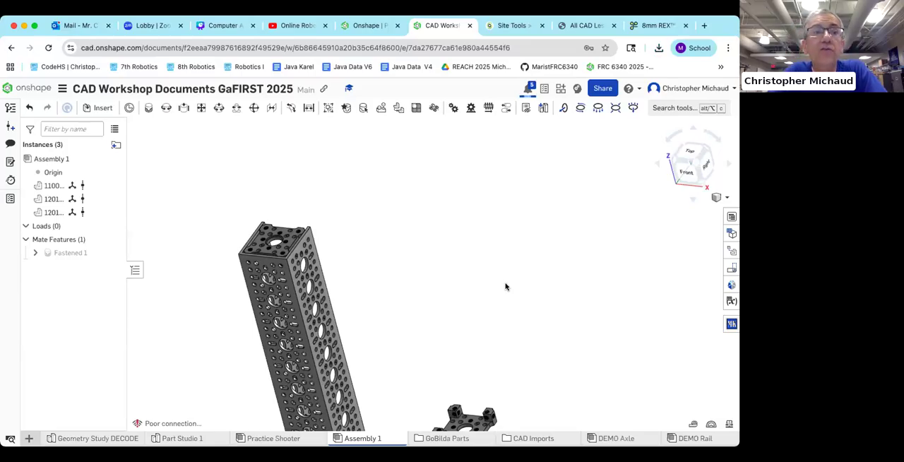
Step: Switch to the Canva presentation and add the presenter's contact e-mail two lines below the YouTube playlist link on the Links slide
click(222, 27)
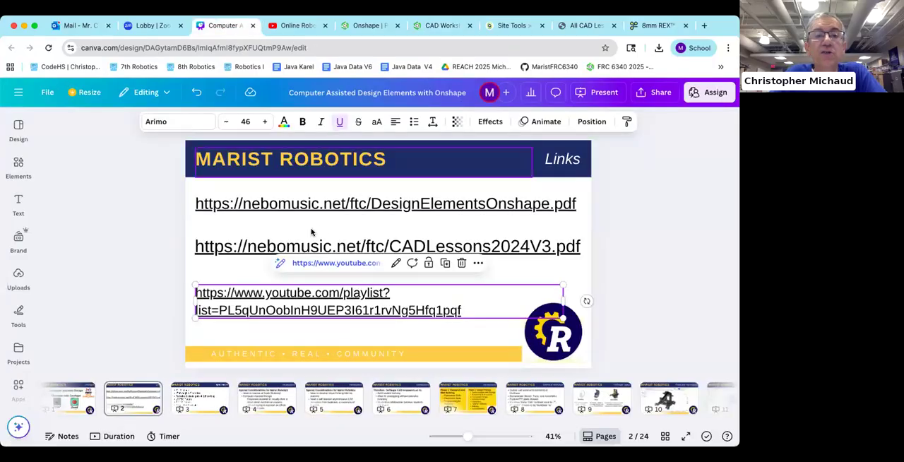
click(348, 337)
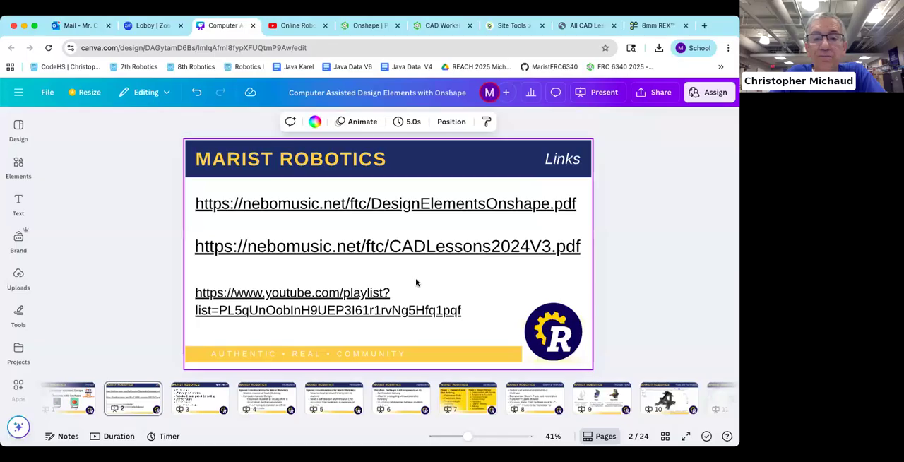
click(464, 313)
click(466, 313)
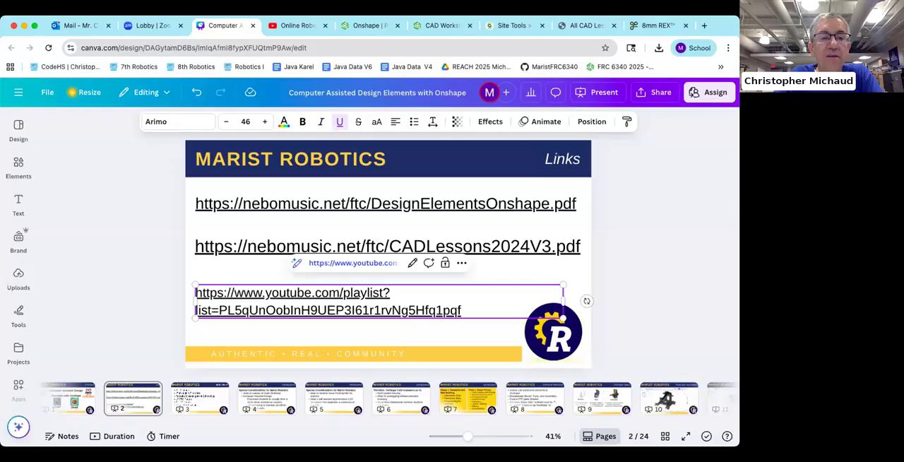
key(Return)
key(Return)
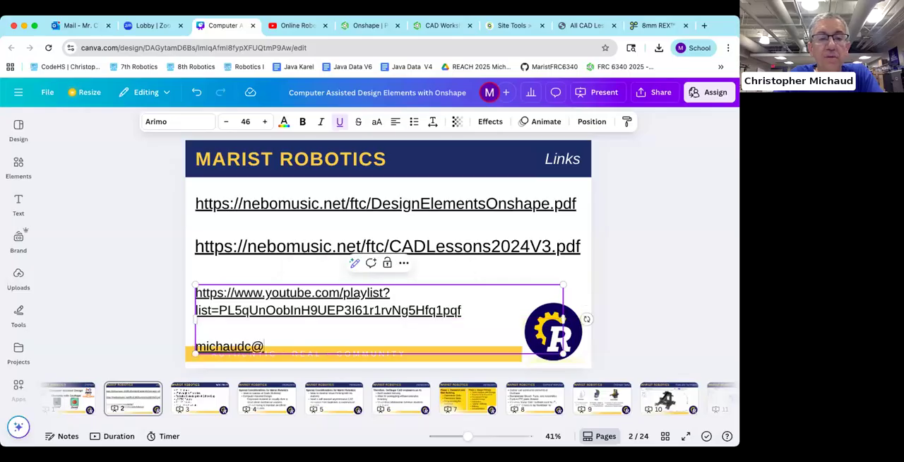
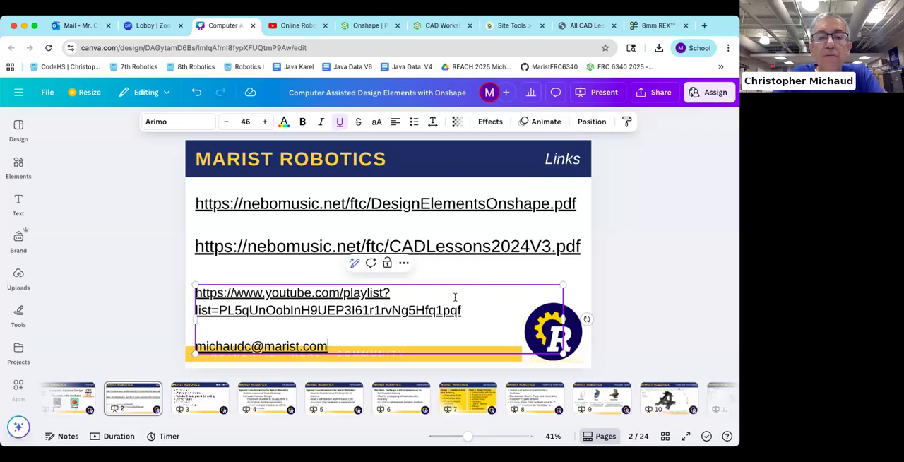
Step: Move the text box with the playlist link and e-mail up so it sits clear of the yellow footer band
click(226, 284)
drag(228, 285, 228, 268)
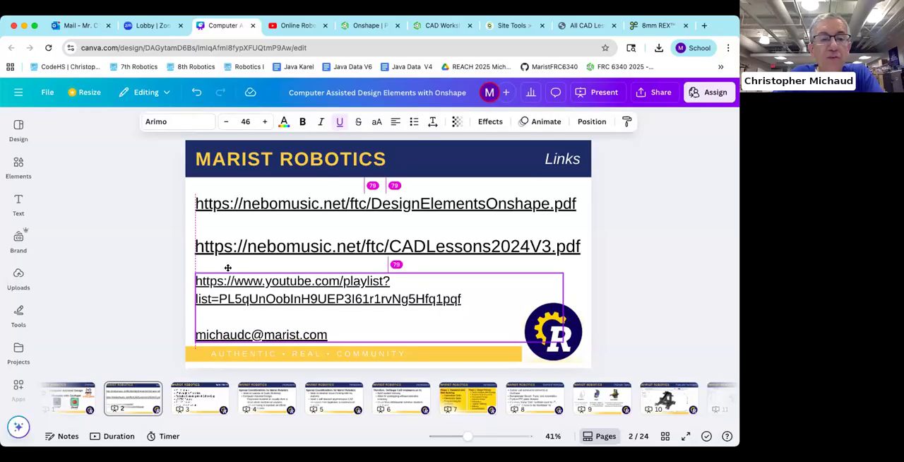
click(114, 290)
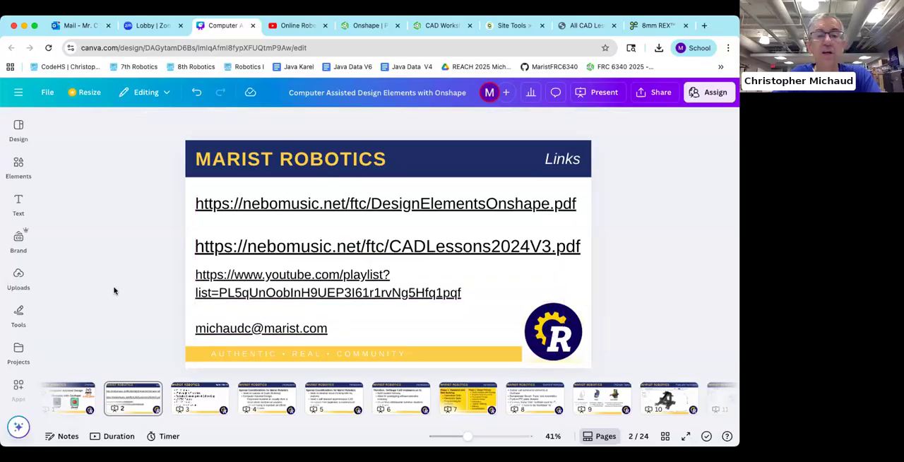